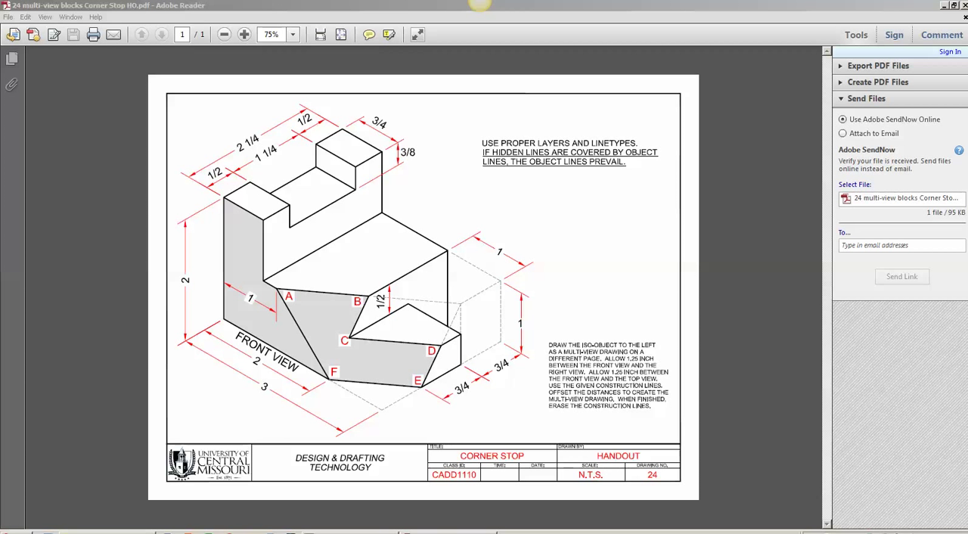
# Step: Check the Corner Stop handout's dimensions against the AutoCAD layout, ending in the AutoCAD drawing
pyautogui.click(276, 514)
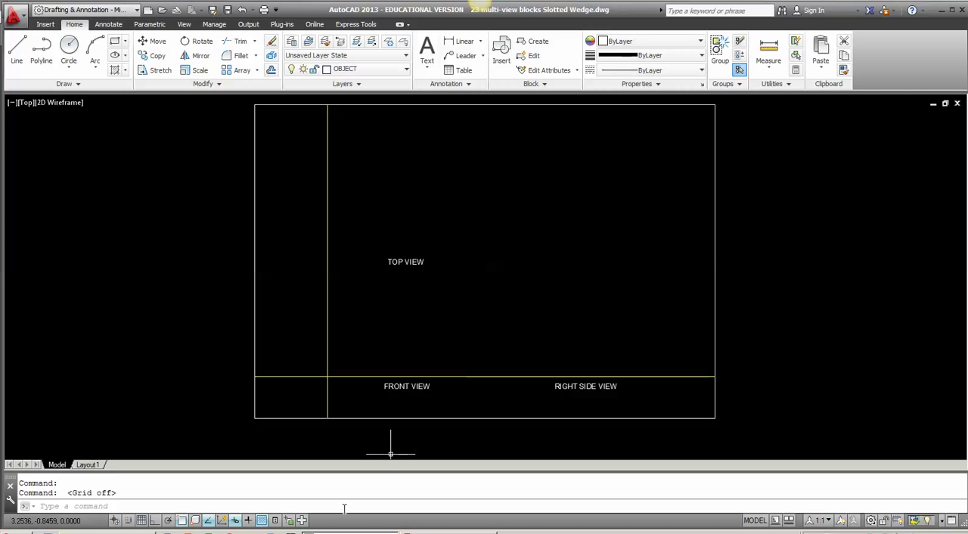
pyautogui.click(448, 532)
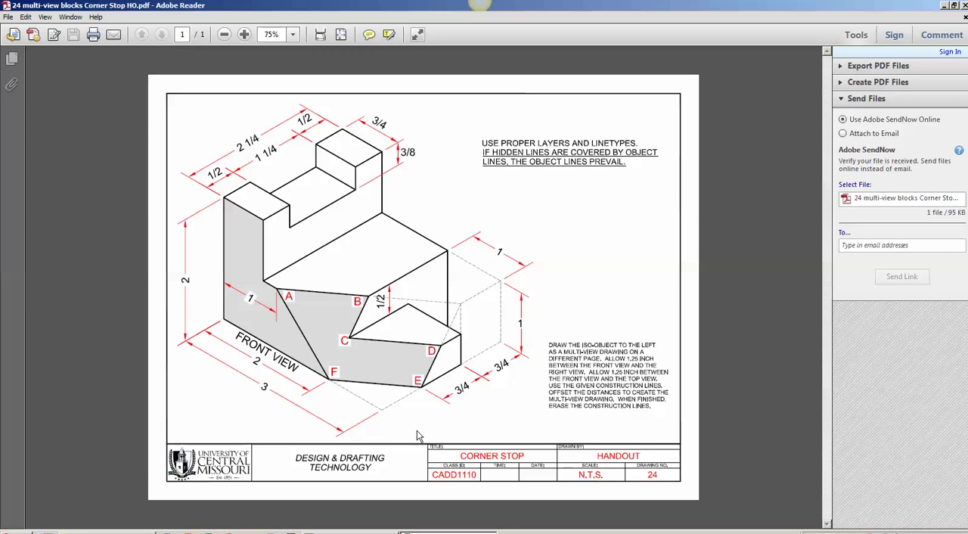
pyautogui.hotkey('alt', 'Tab')
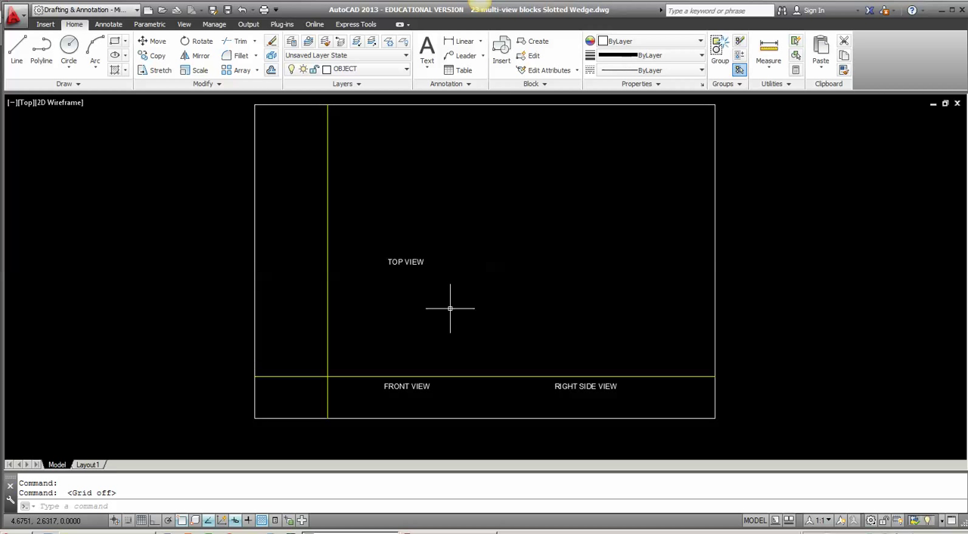
# Step: Offset the vertical construction line 3 units to the right to mark the front view's width
pyautogui.write('o')
pyautogui.press('Return')
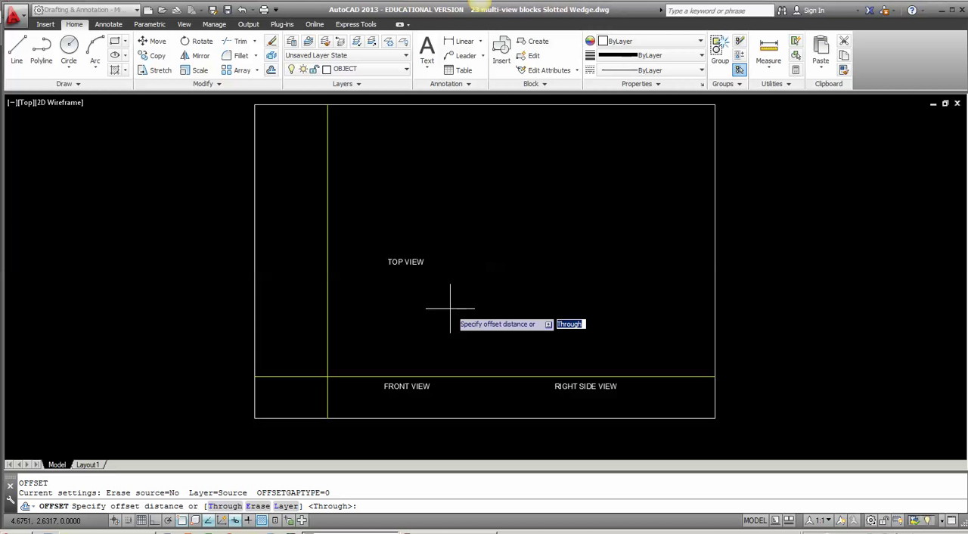
pyautogui.write('3')
pyautogui.press('Return')
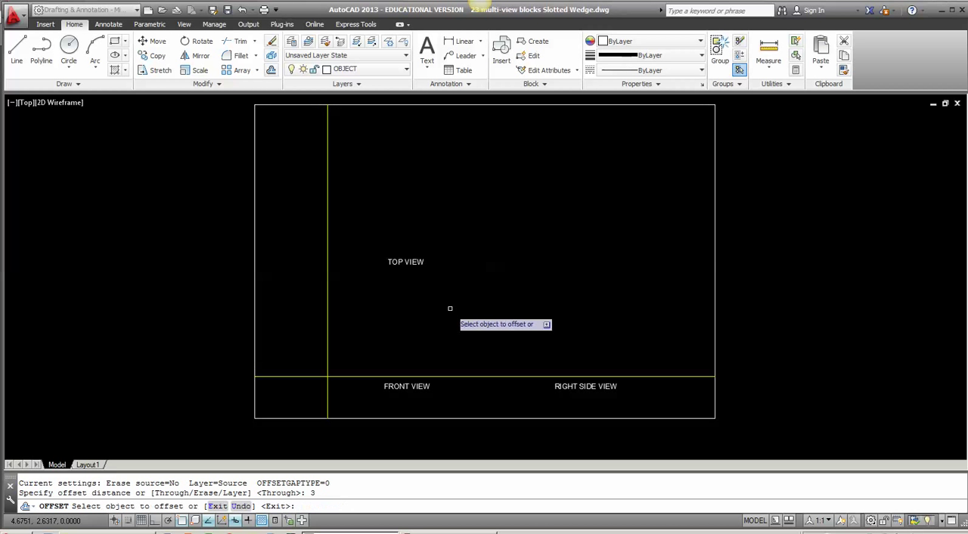
pyautogui.click(328, 324)
pyautogui.click(477, 323)
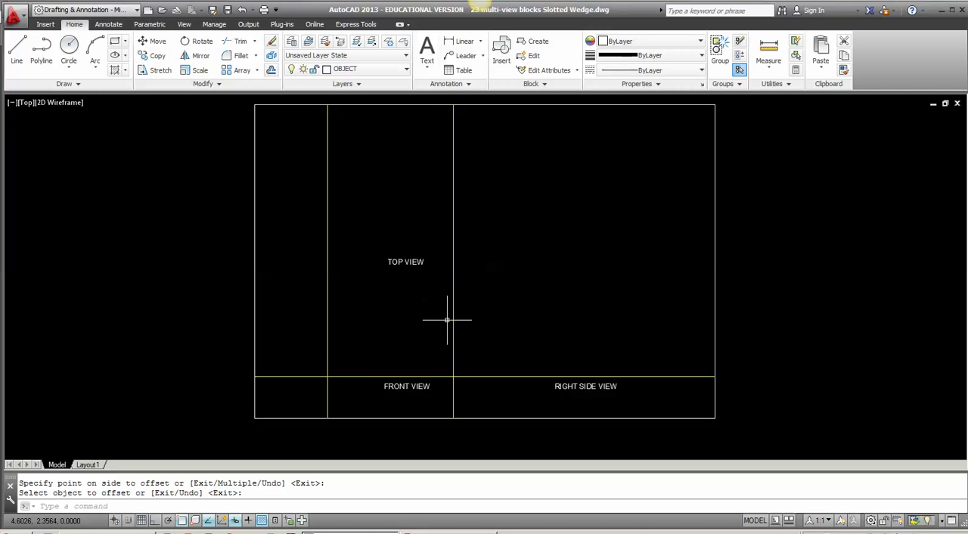
pyautogui.press('Return')
pyautogui.press('Return')
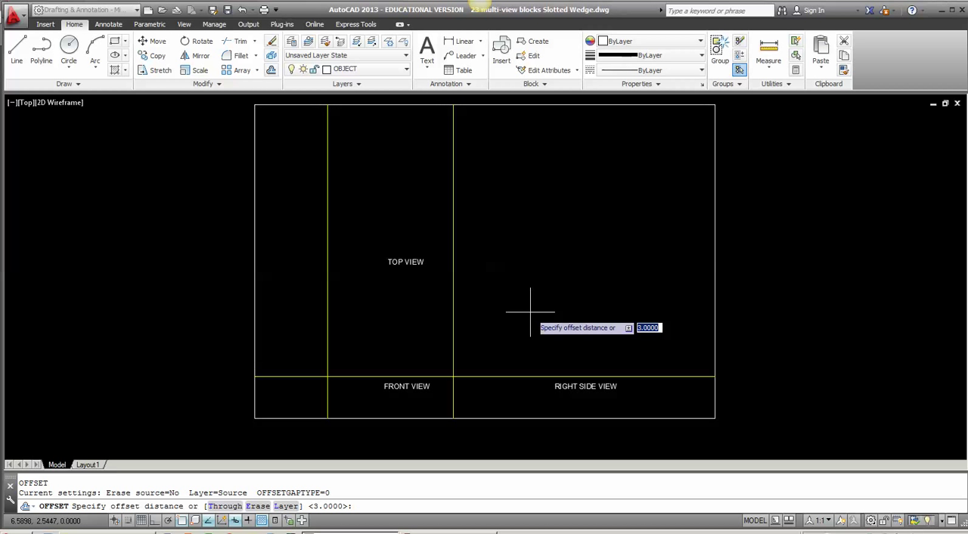
# Step: Offset the horizontal construction line 2 units upward to mark the front view's height
pyautogui.write('2')
pyautogui.press('Return')
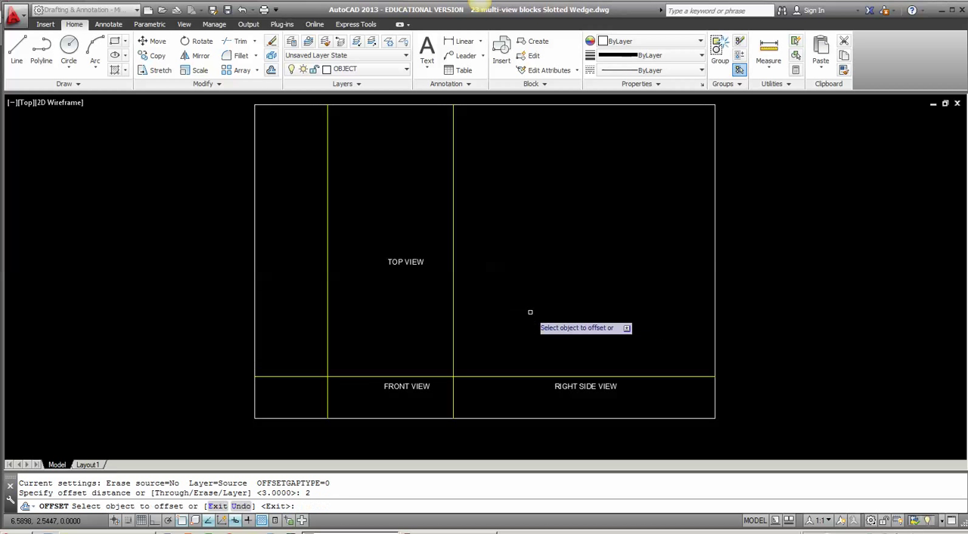
pyautogui.click(415, 377)
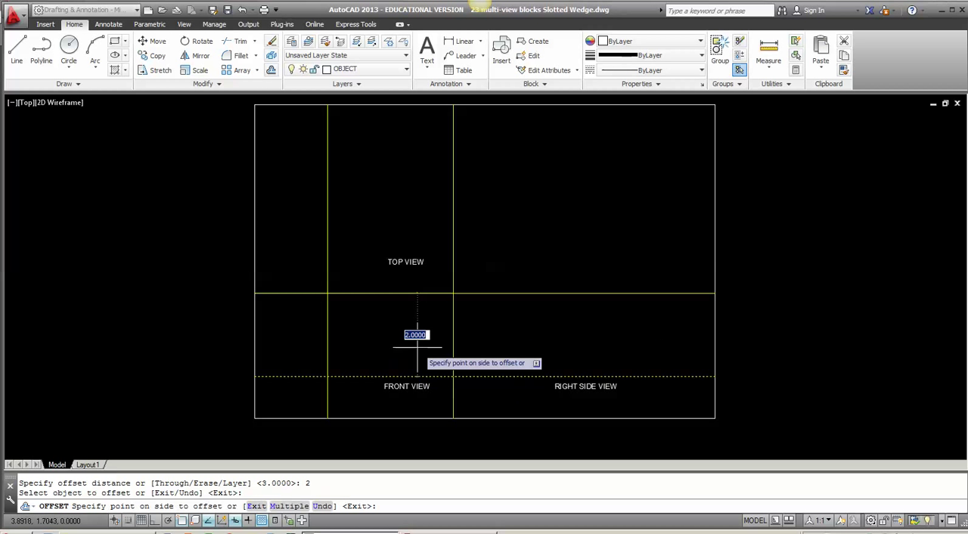
pyautogui.click(414, 317)
pyautogui.press('Return')
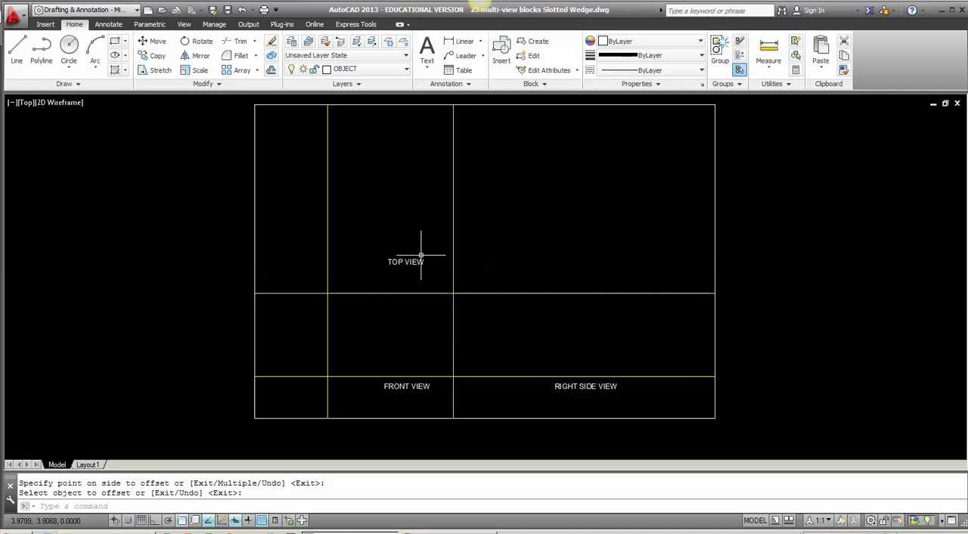
# Step: Offset the front view's right edge to the right and its top edge upward by 1.25 to space the views
pyautogui.press('Return')
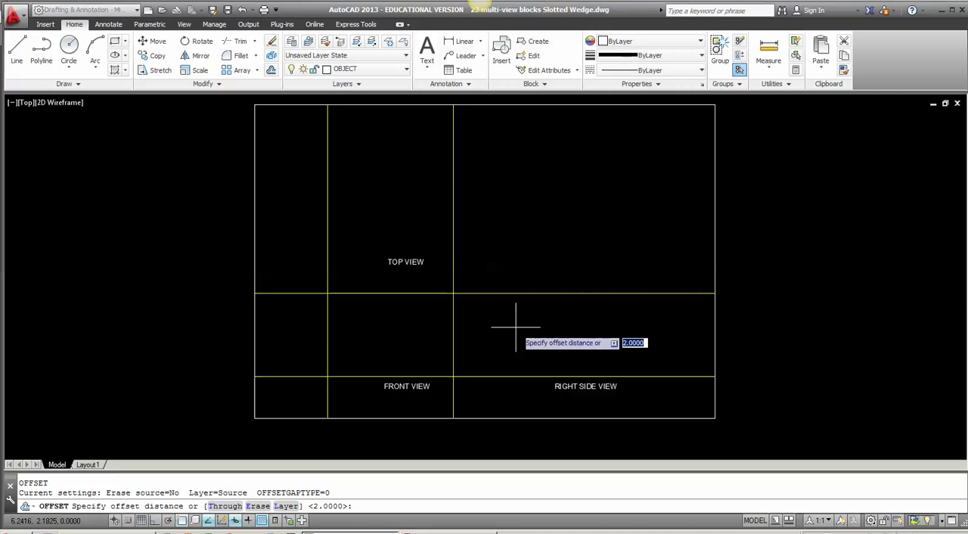
pyautogui.write('1.25')
pyautogui.press('Return')
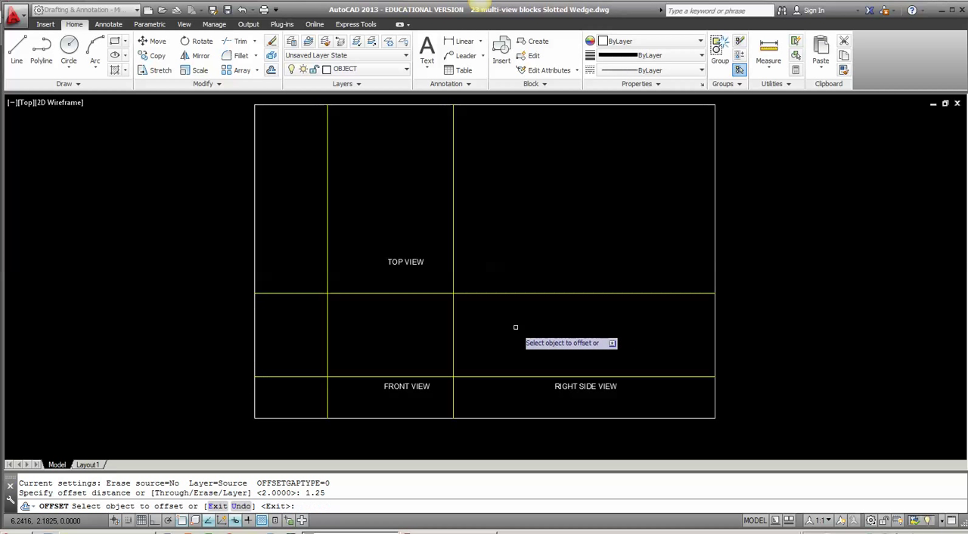
pyautogui.click(454, 318)
pyautogui.click(511, 328)
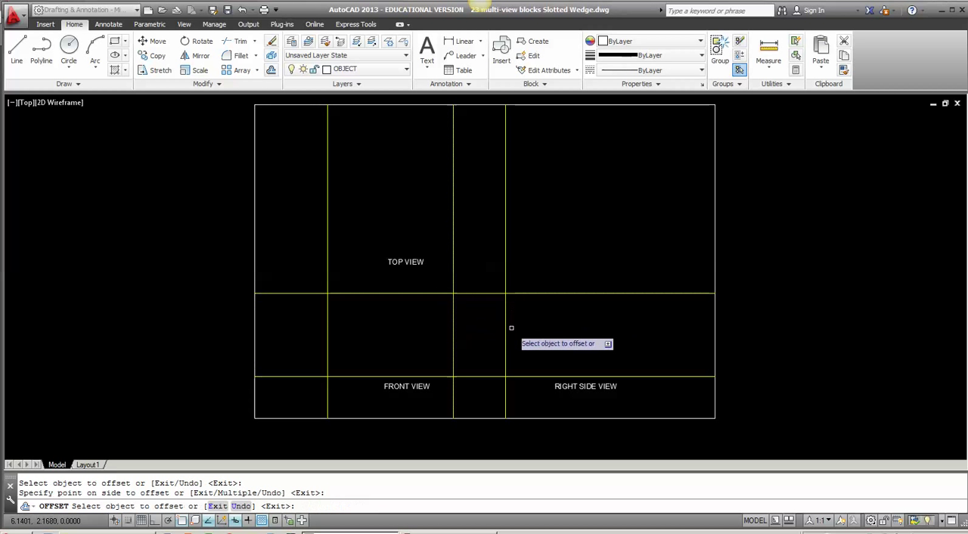
pyautogui.click(396, 293)
pyautogui.click(385, 227)
pyautogui.press('Return')
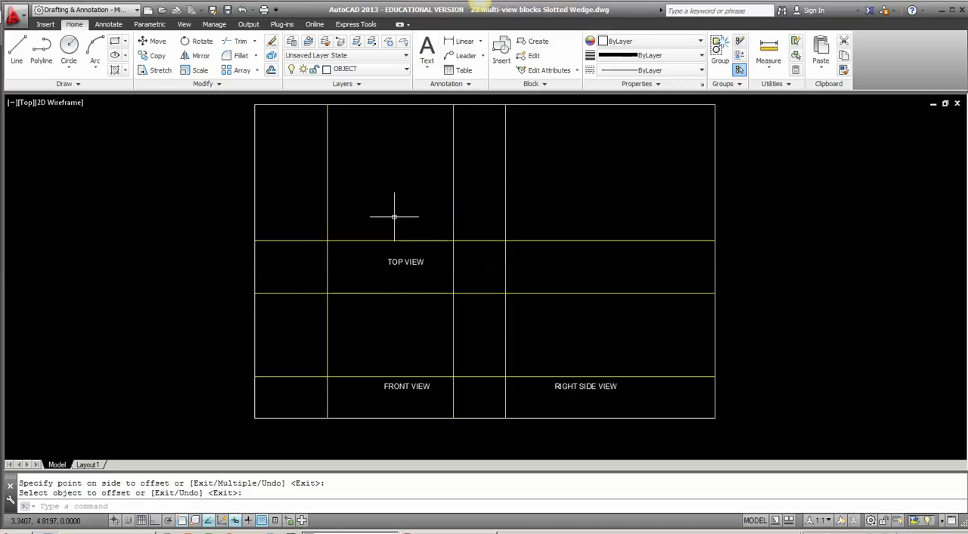
# Step: Offset the new vertical spacing line to the right and the new horizontal spacing line upward by 2.25 for the object's depth
pyautogui.press('Return')
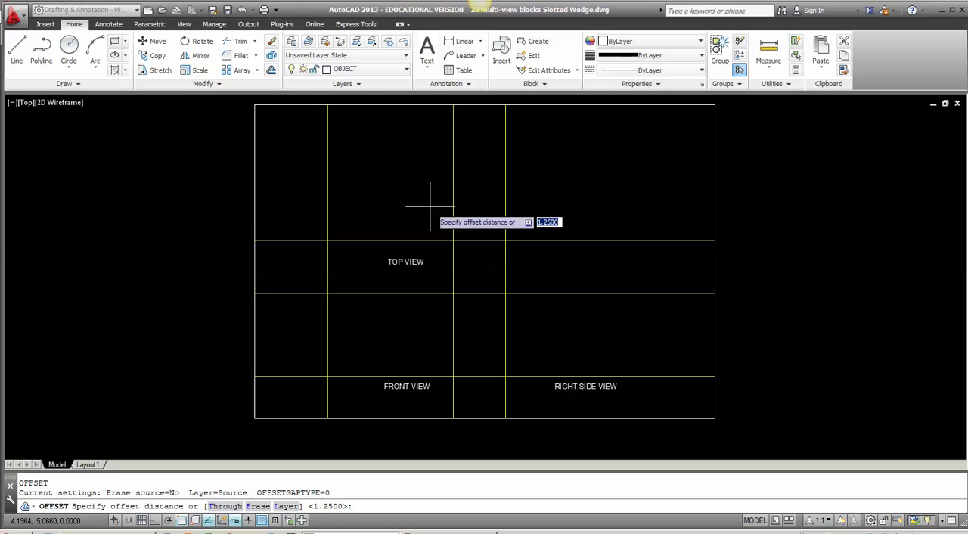
pyautogui.write('2.25')
pyautogui.press('Return')
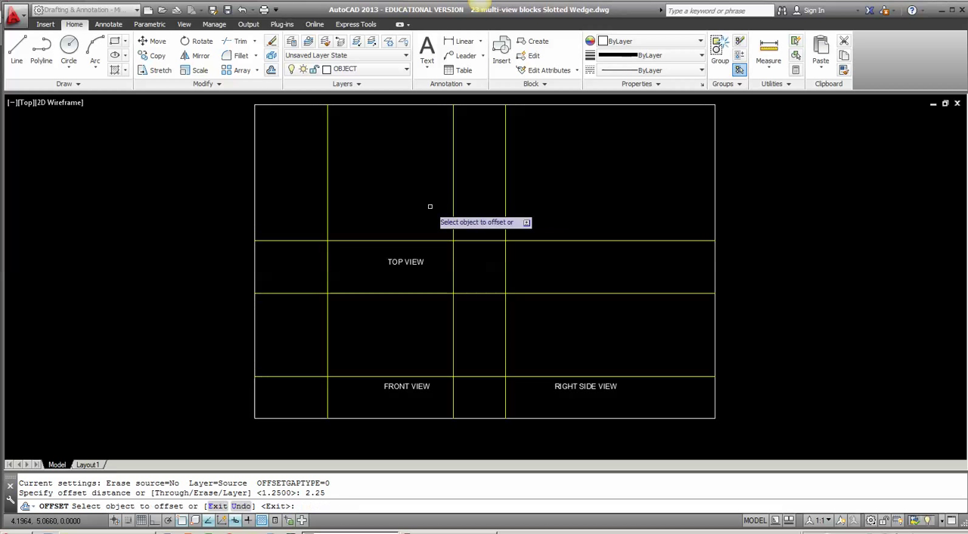
pyautogui.click(506, 337)
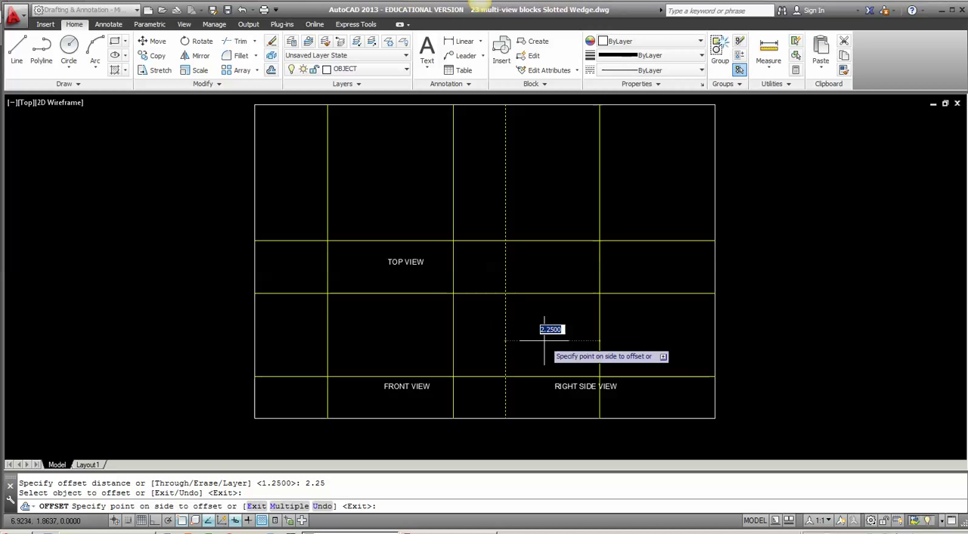
pyautogui.click(552, 327)
pyautogui.click(419, 240)
pyautogui.click(405, 197)
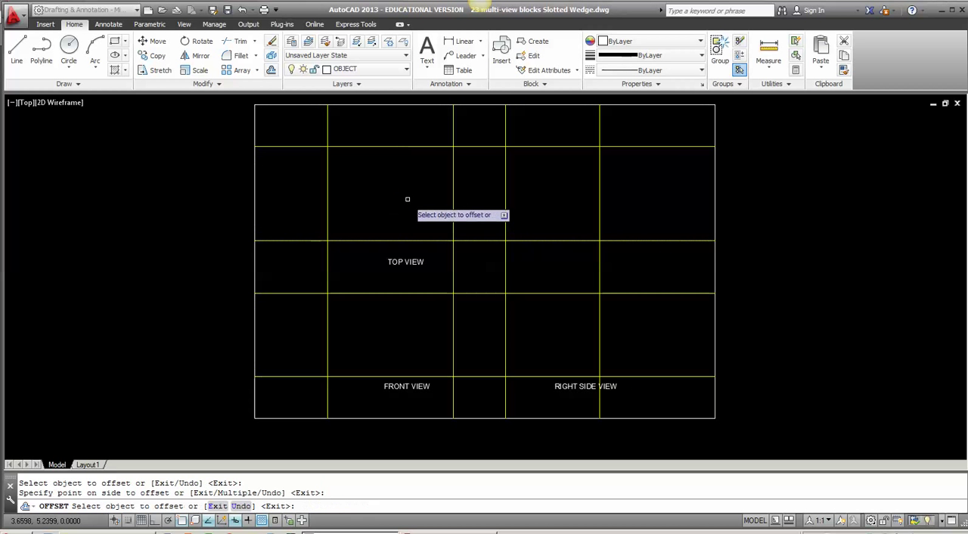
pyautogui.press('Return')
# Step: Draw a diagonal line on the CONSTRUCTION layer from the front view's upper-right corner to the grid's outermost upper-right intersection
pyautogui.write('L')
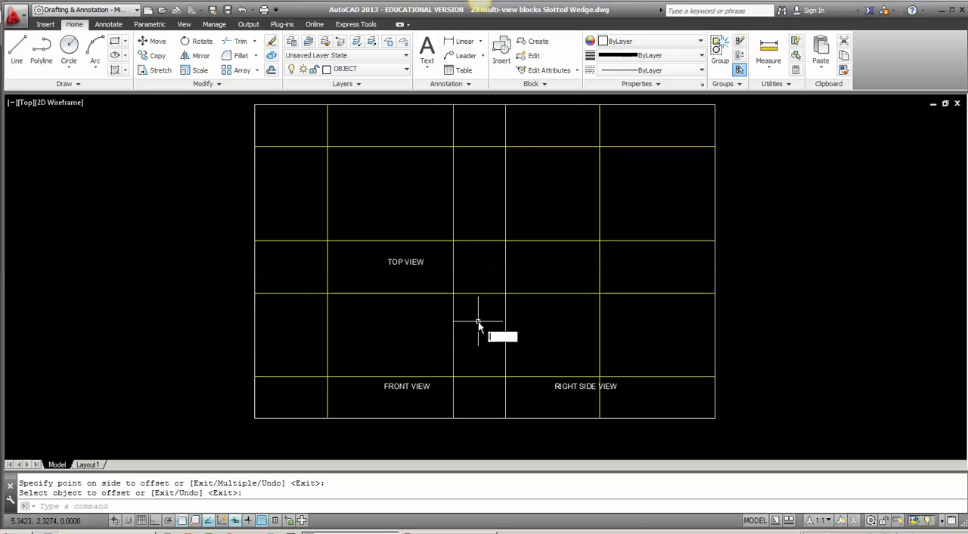
pyautogui.press('Return')
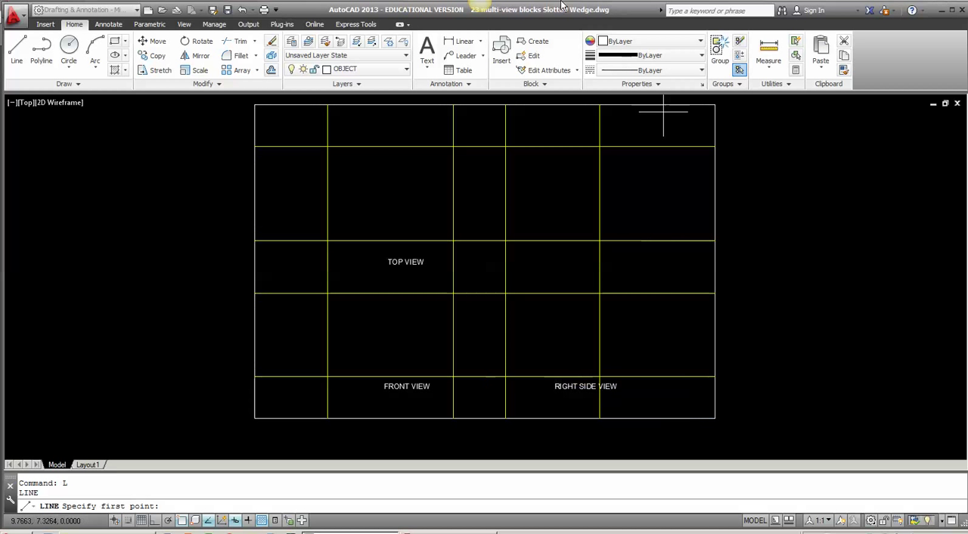
pyautogui.click(374, 71)
pyautogui.scroll(2, 345, 197)
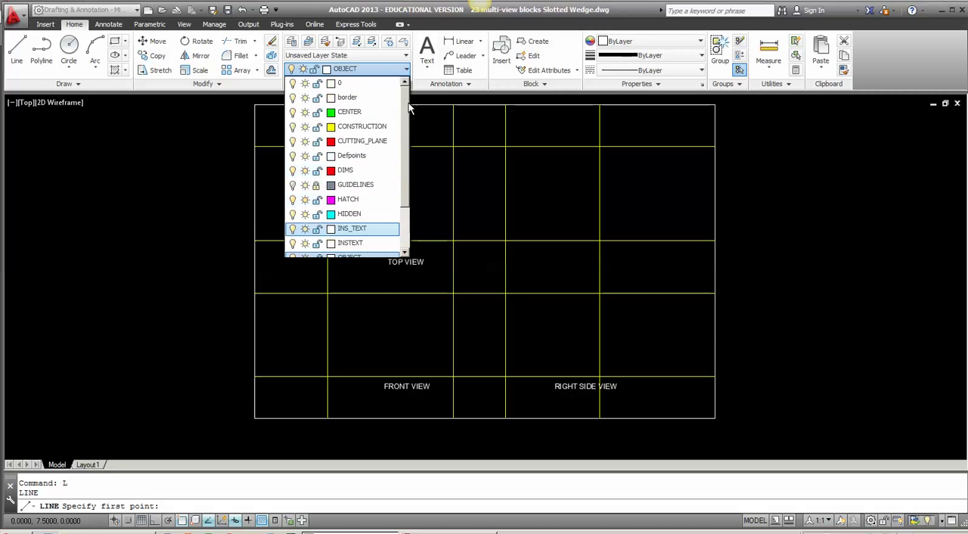
pyautogui.click(344, 128)
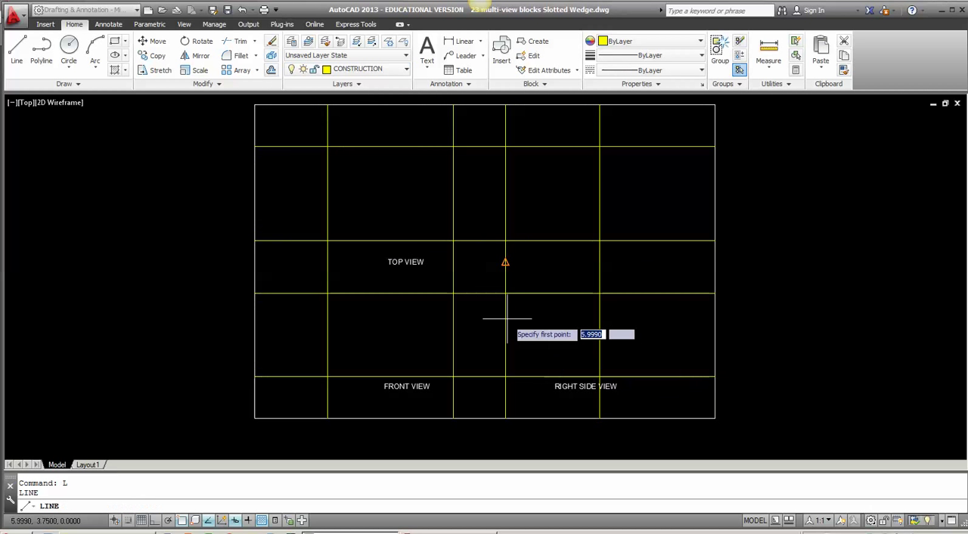
pyautogui.click(454, 293)
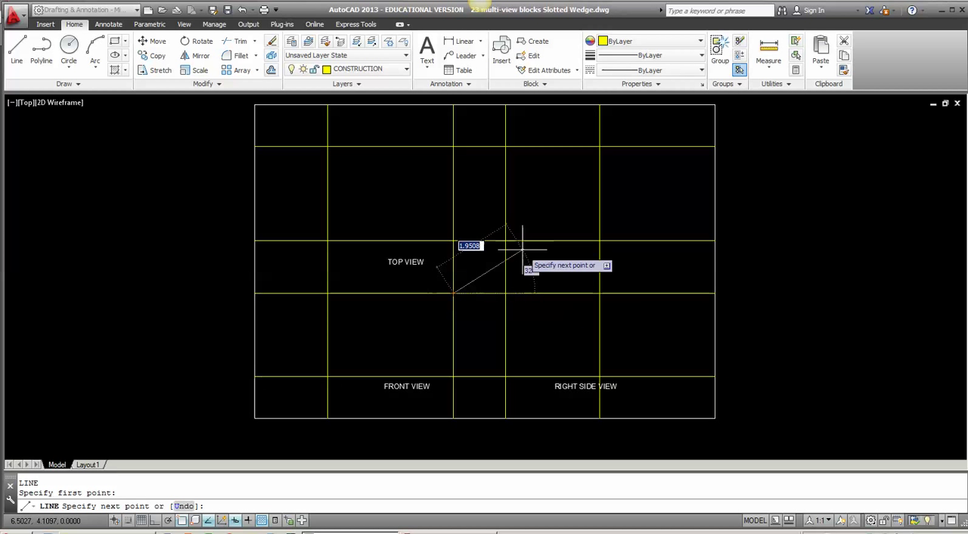
pyautogui.click(600, 146)
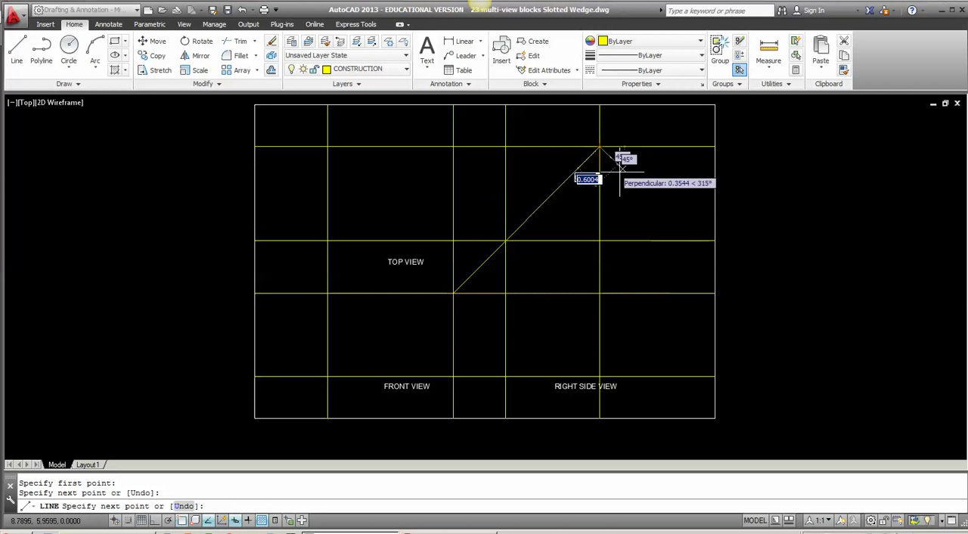
pyautogui.press('Return')
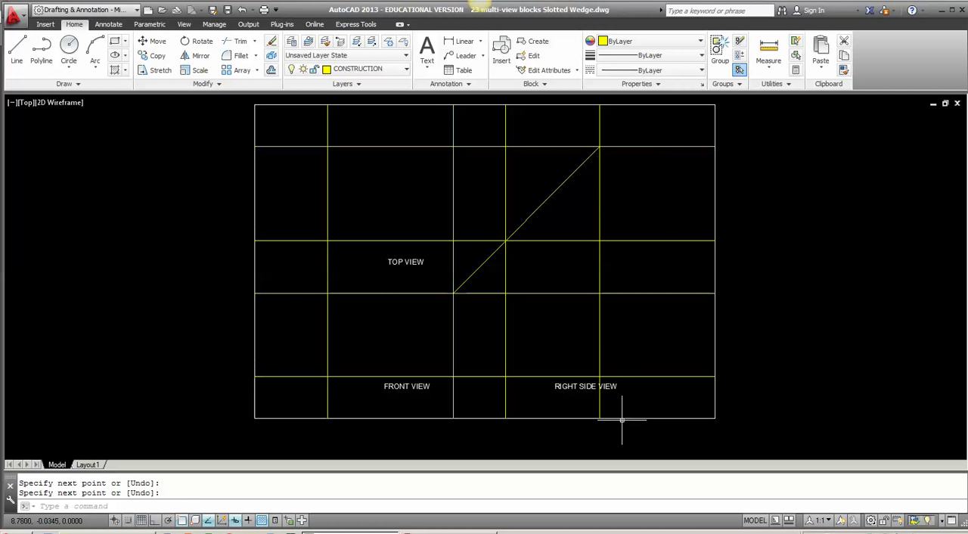
# Step: Trim the construction line ends that extend beyond the grid's right, top, left and bottom edges
pyautogui.write('TR')
pyautogui.press('Return')
pyautogui.press('Return')
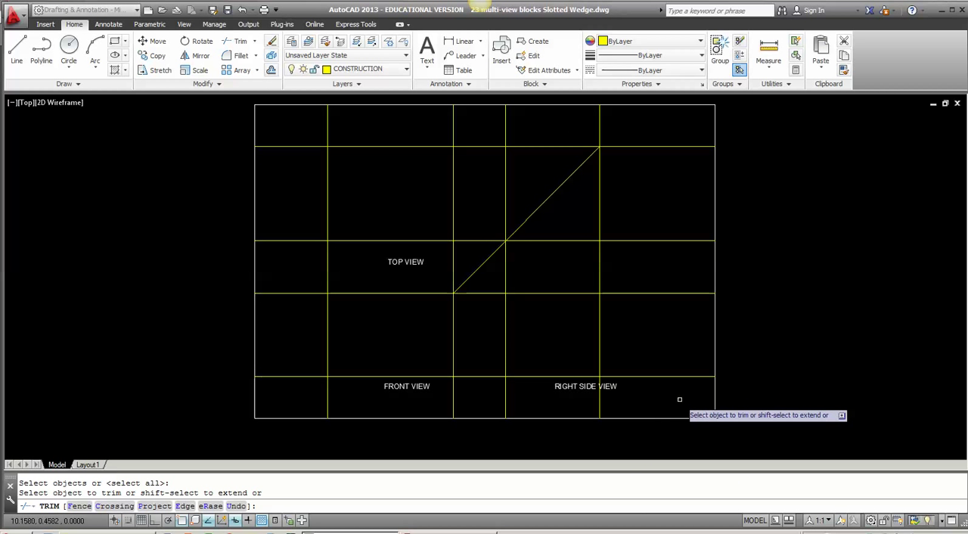
pyautogui.click(683, 390)
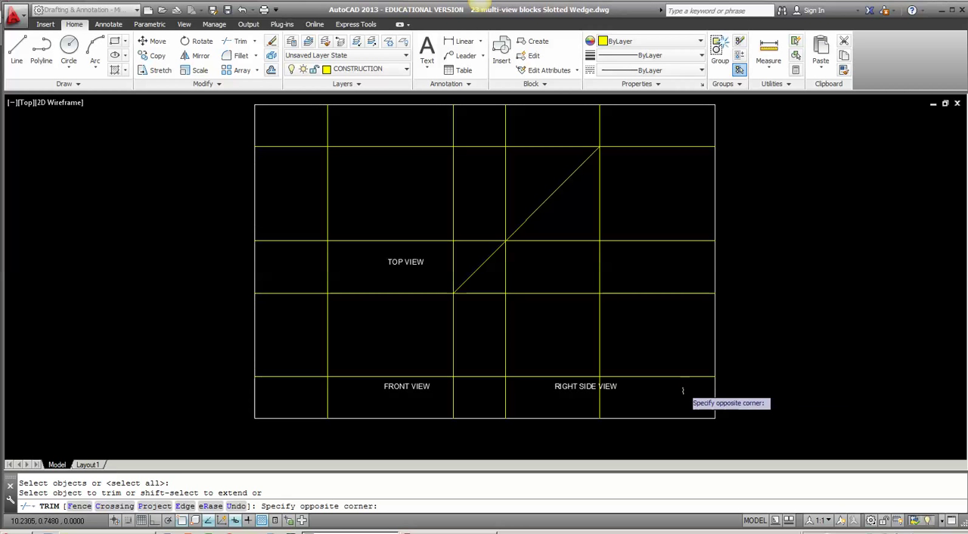
pyautogui.click(642, 136)
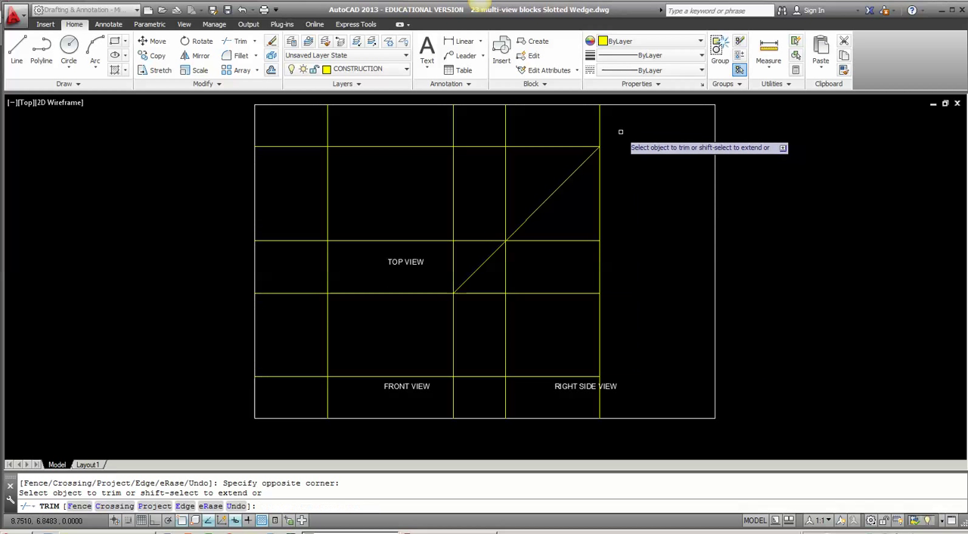
pyautogui.click(622, 133)
pyautogui.click(301, 130)
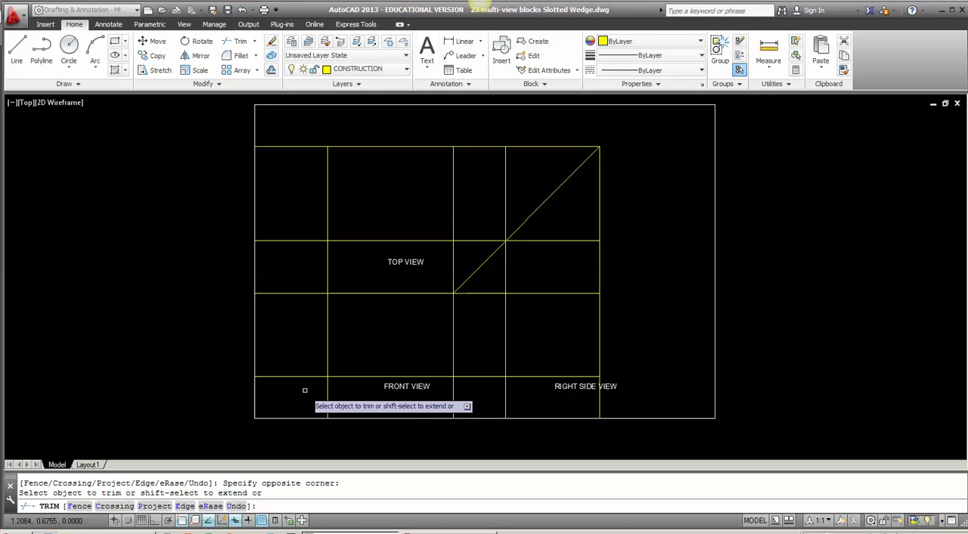
pyautogui.click(306, 391)
pyautogui.click(285, 129)
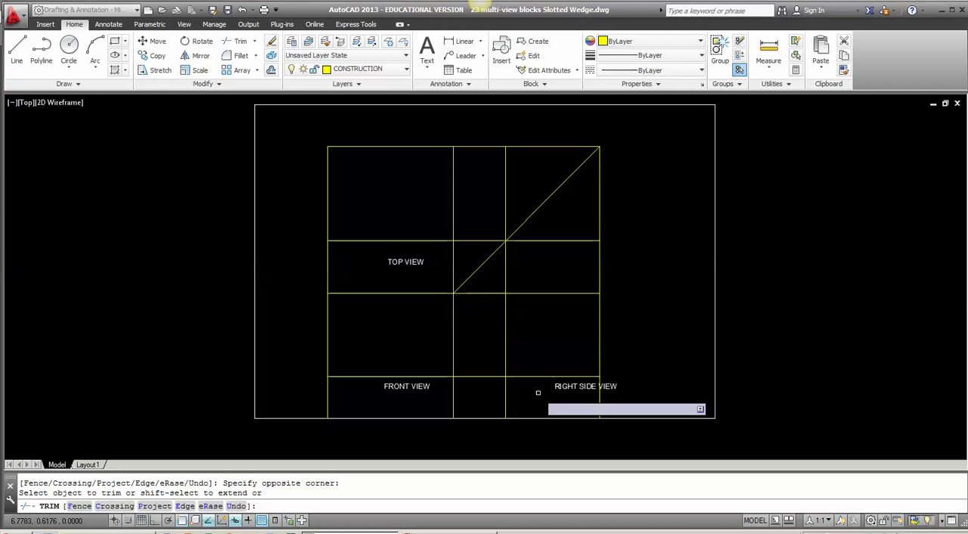
pyautogui.click(609, 408)
pyautogui.click(321, 404)
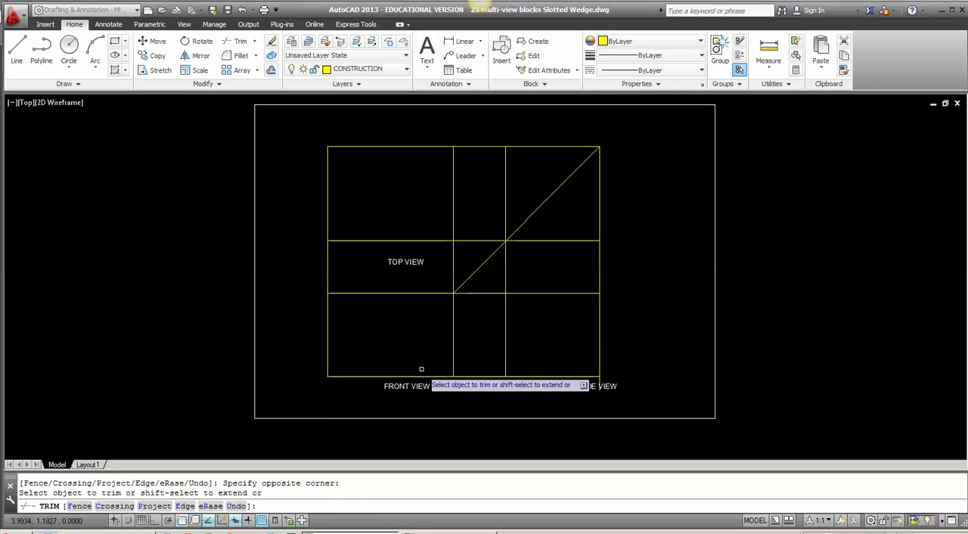
# Step: Trim the construction lines crossing the vertical and horizontal gaps between the views
pyautogui.click(496, 391)
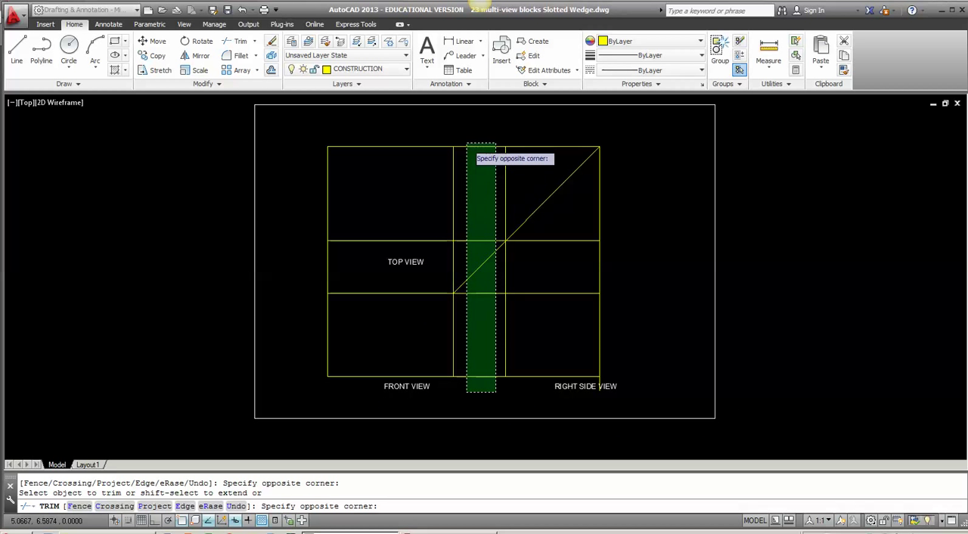
pyautogui.click(469, 143)
pyautogui.click(603, 286)
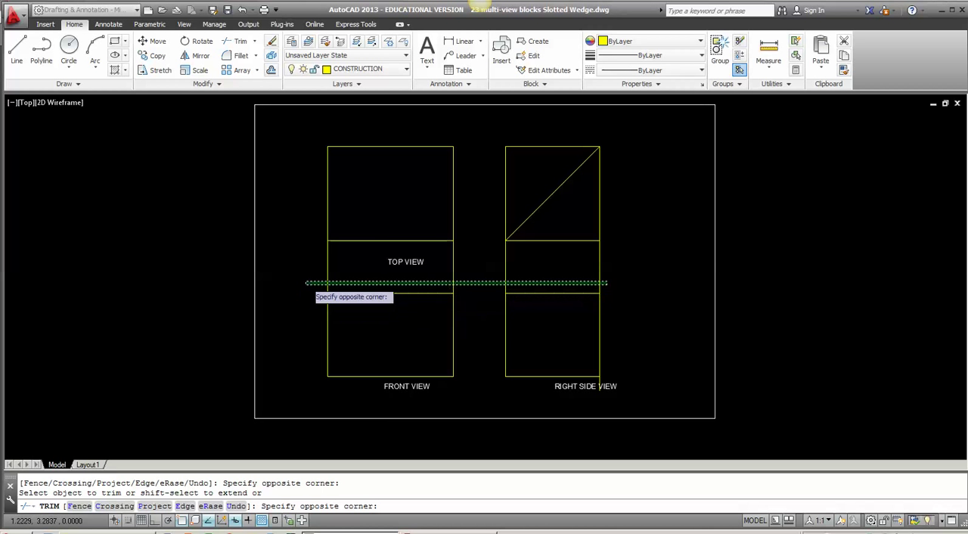
pyautogui.click(306, 282)
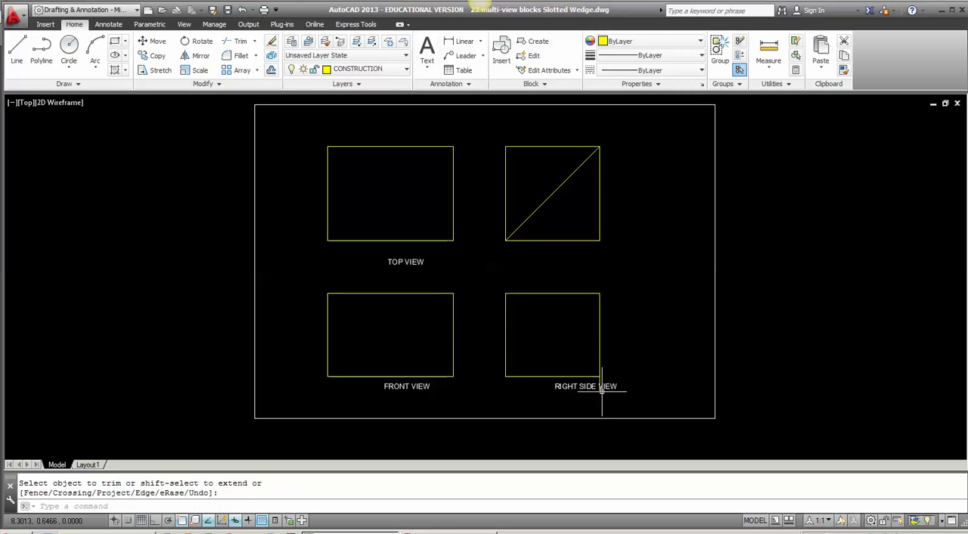
# Step: Shorten the right side view's right construction line so it ends at the box's lower-right corner
pyautogui.scroll(8, 595, 388)
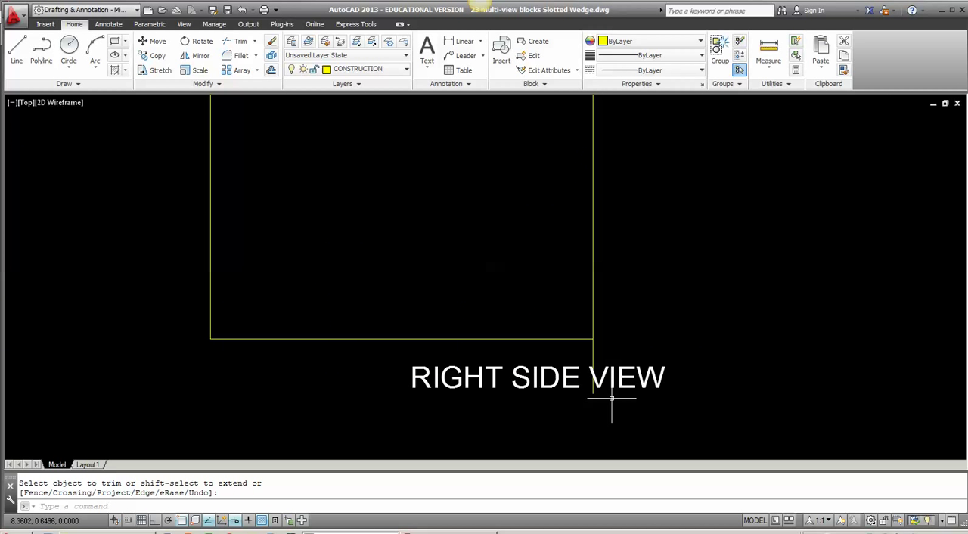
pyautogui.press('Return')
pyautogui.click(585, 333)
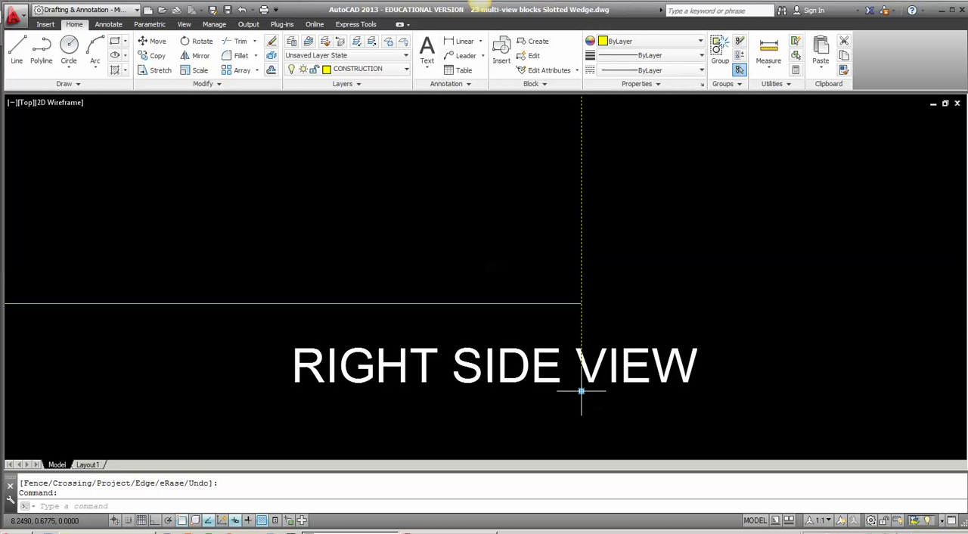
pyautogui.click(581, 392)
pyautogui.click(582, 304)
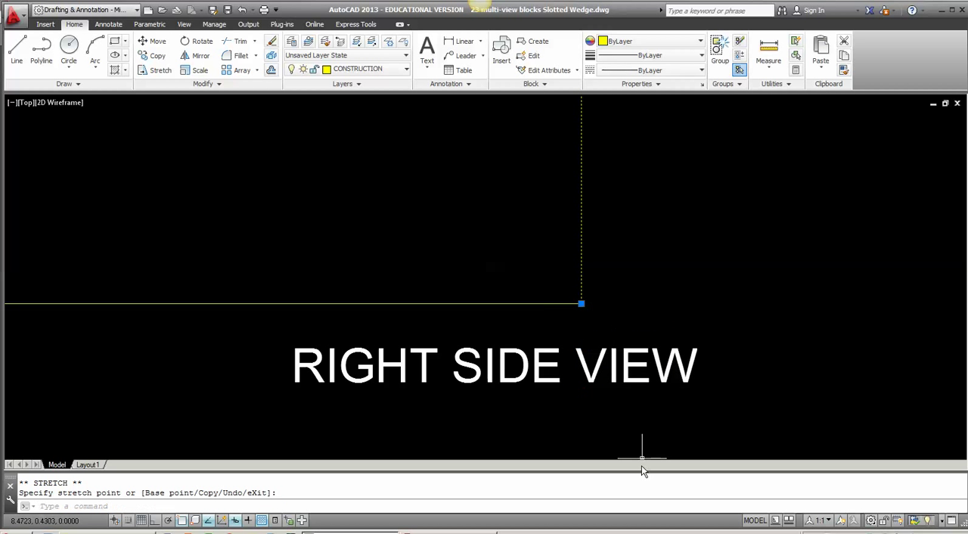
pyautogui.press('Escape')
pyautogui.scroll(-6, 639, 430)
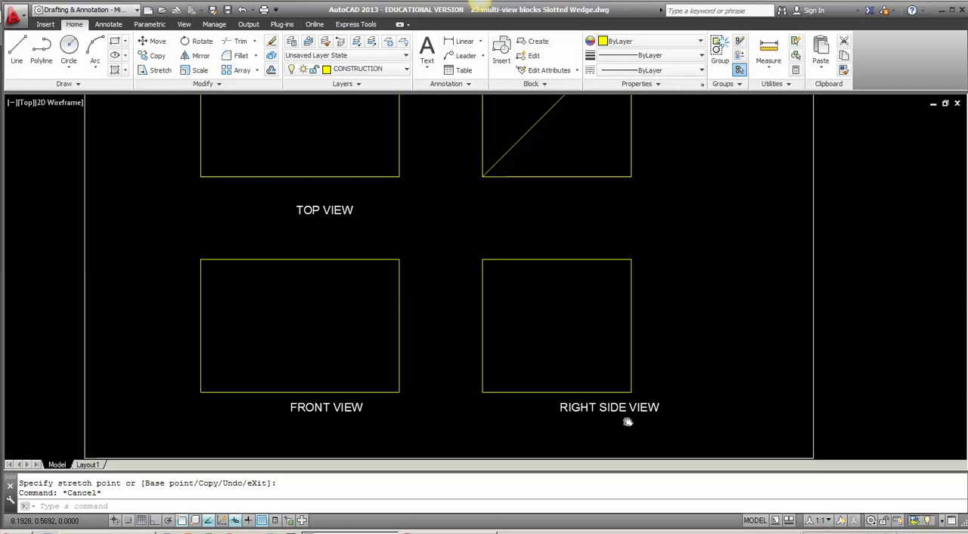
# Step: Move the RIGHT SIDE VIEW label to the left so it sits roughly centred beneath its box
pyautogui.scroll(3, 628, 422)
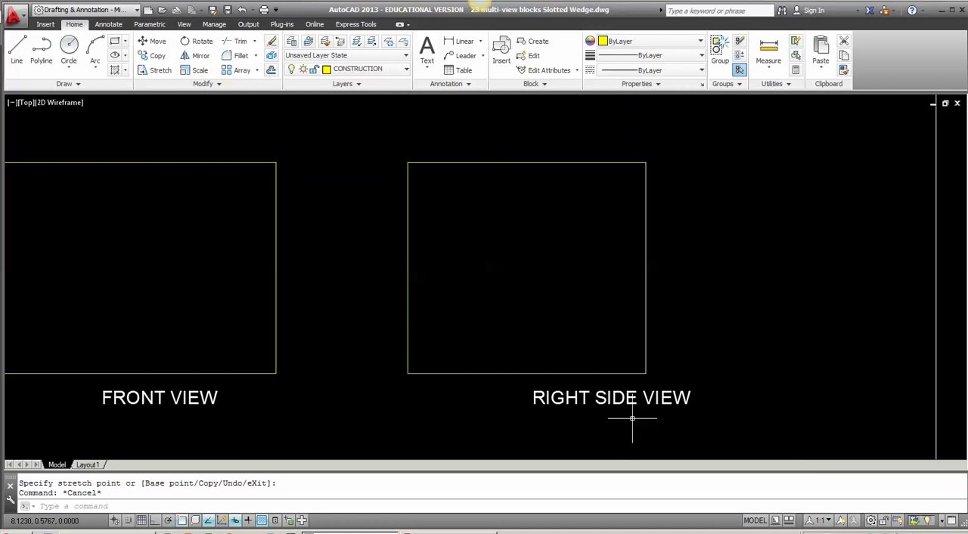
pyautogui.click(584, 391)
pyautogui.click(531, 394)
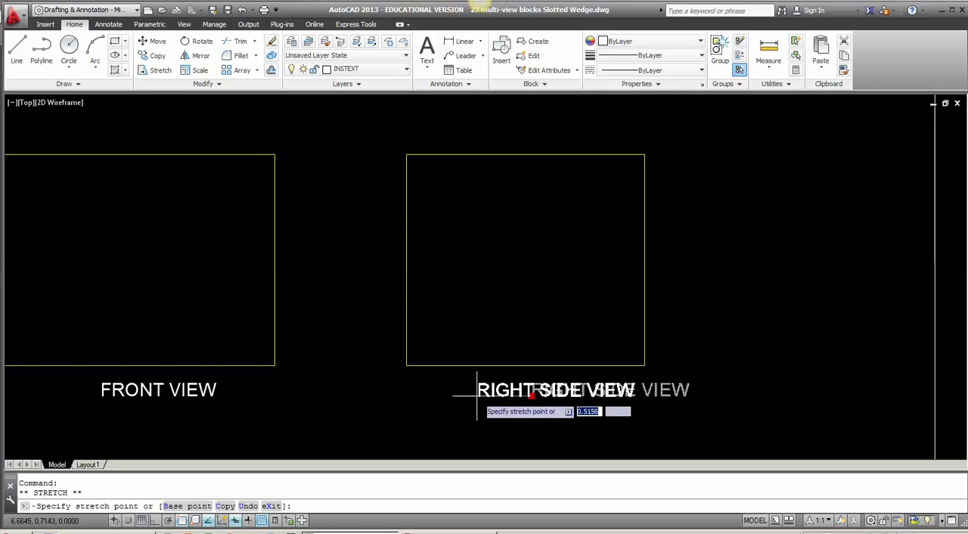
pyautogui.click(471, 394)
pyautogui.press('Escape')
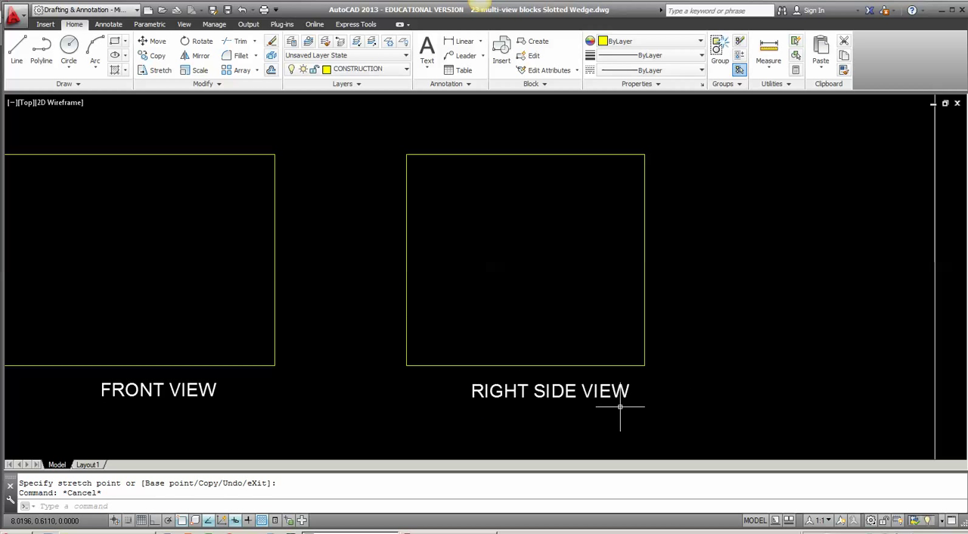
pyautogui.scroll(-2, 523, 390)
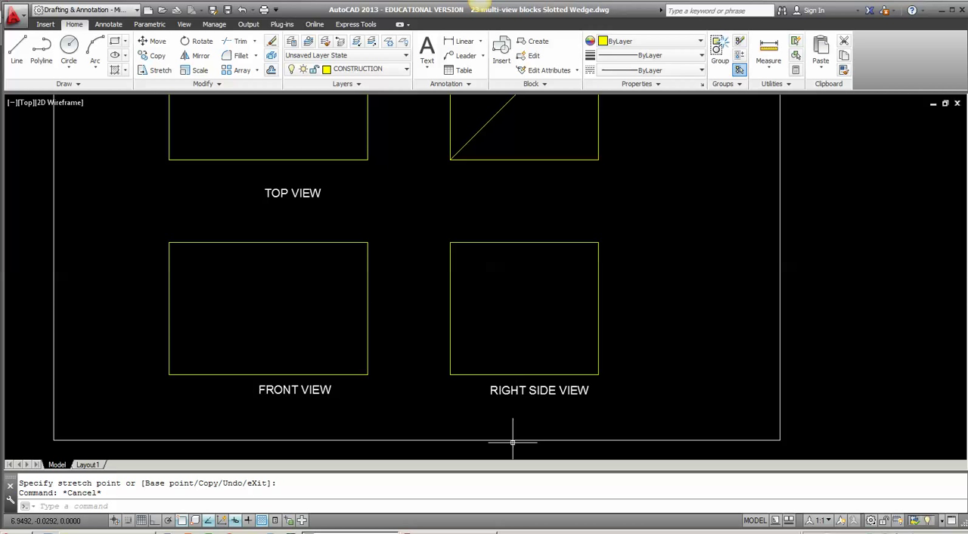
# Step: Place a temporary linear dimension on the right side view box's height and erase it
pyautogui.click(464, 40)
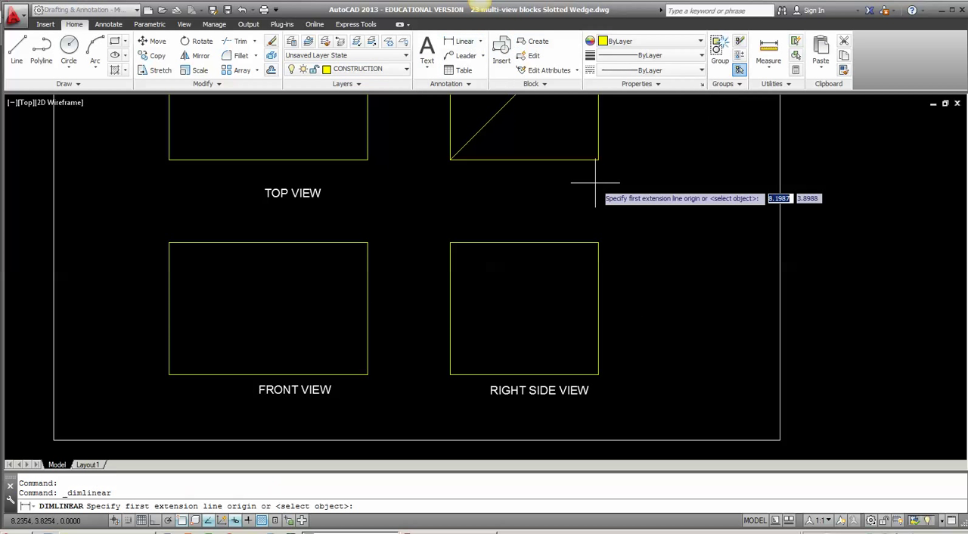
pyautogui.click(599, 243)
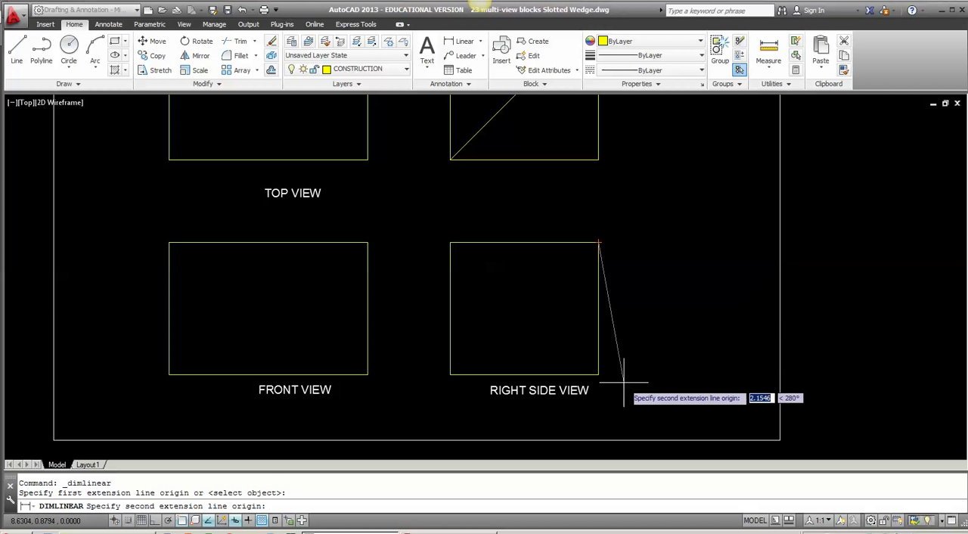
pyautogui.click(599, 375)
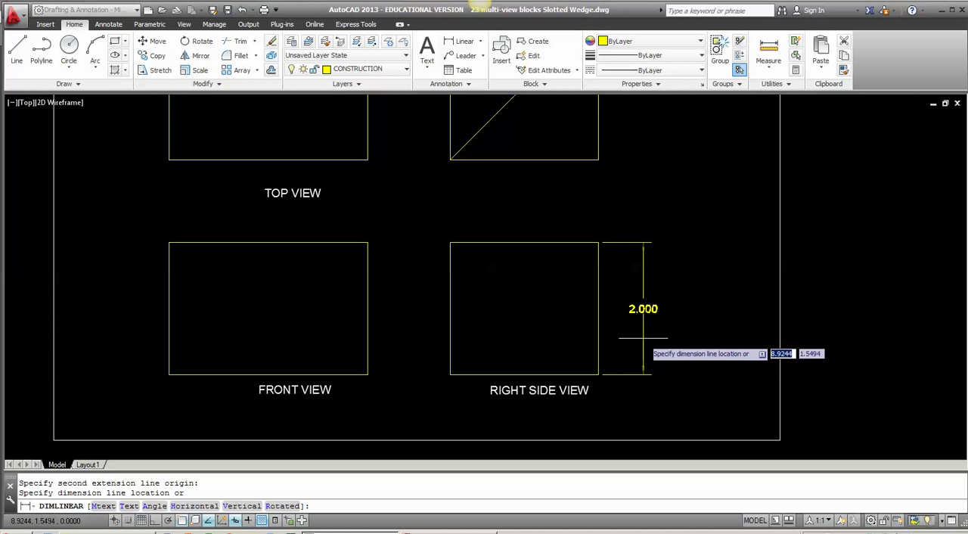
pyautogui.click(644, 353)
pyautogui.click(668, 328)
pyautogui.click(636, 308)
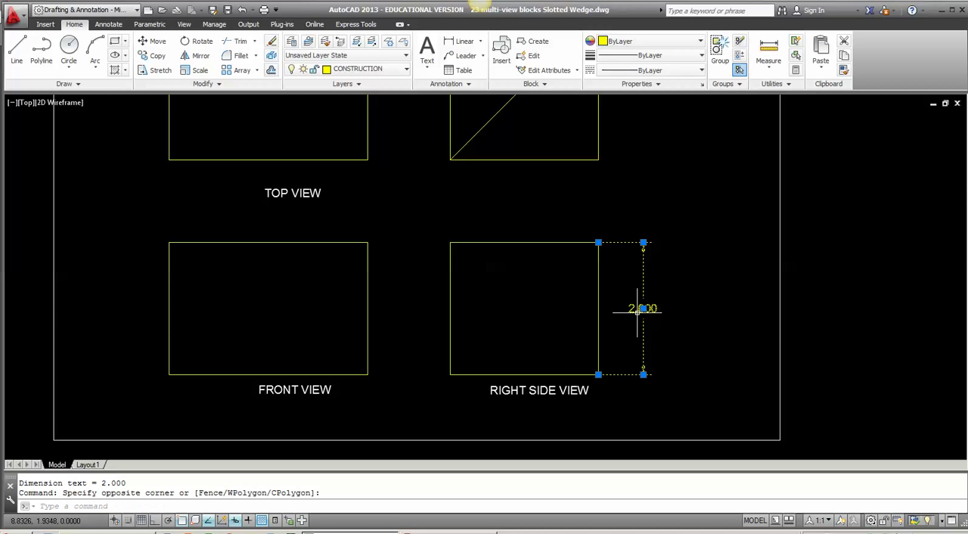
pyautogui.press('Delete')
pyautogui.scroll(-2, 339, 323)
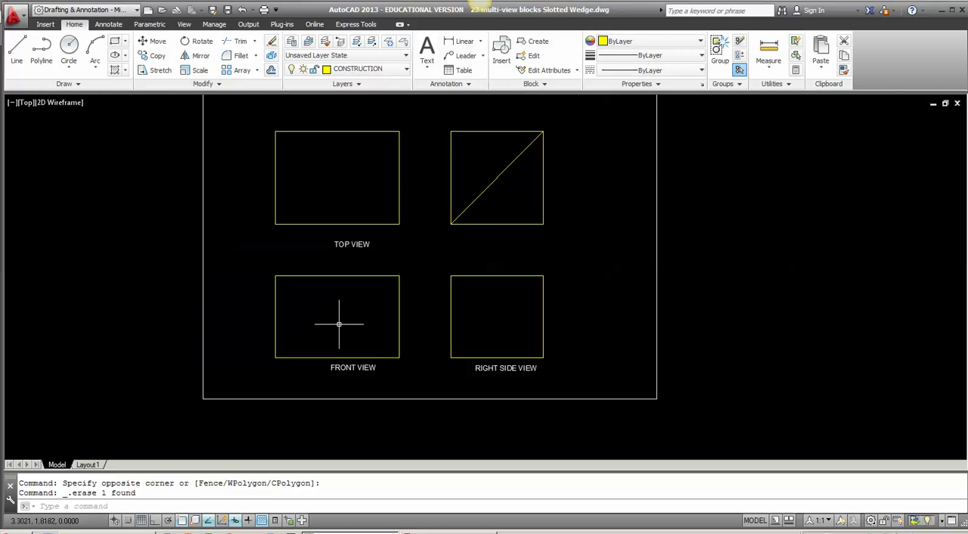
# Step: Make OBJECT the current layer
pyautogui.moveTo(317, 303); pyautogui.dragTo(326, 324, button='middle')
pyautogui.scroll(2, 319, 352)
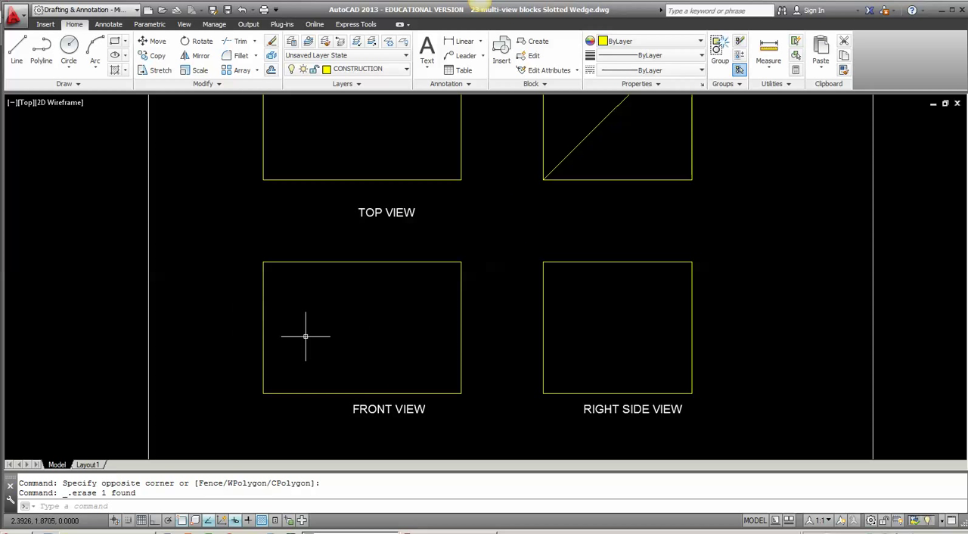
pyautogui.hotkey('alt', 'Tab')
pyautogui.click(382, 69)
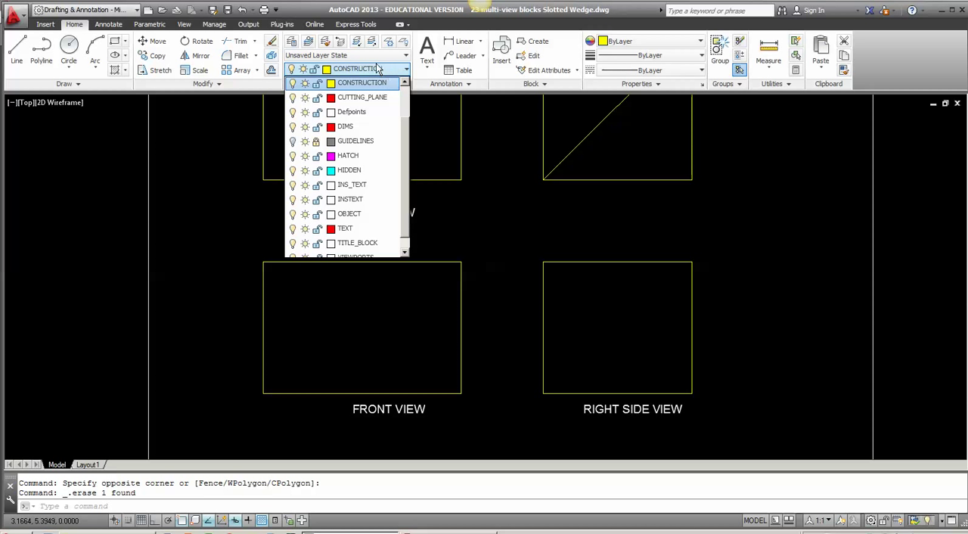
pyautogui.click(354, 213)
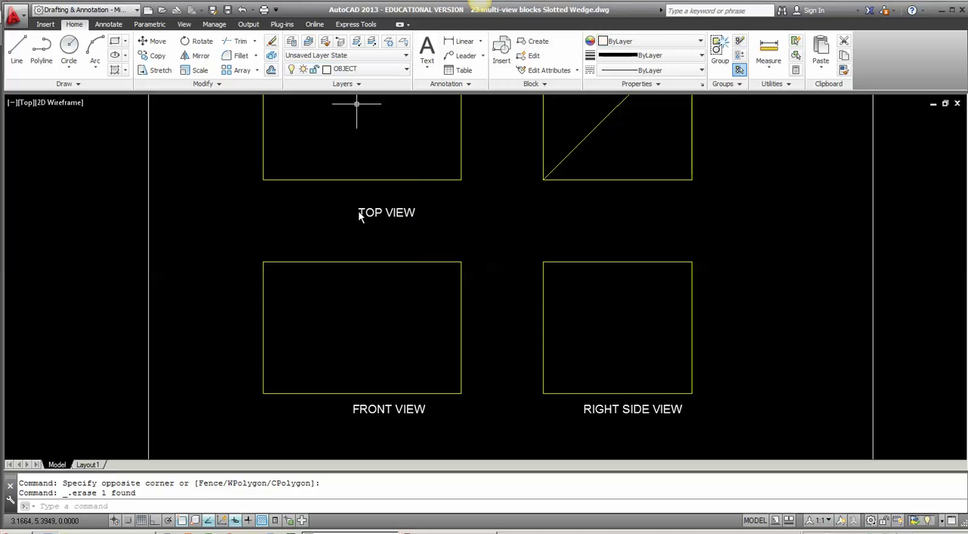
# Step: Assign the front view box's left and bottom lines to the OBJECT layer
pyautogui.click(289, 401)
pyautogui.click(251, 367)
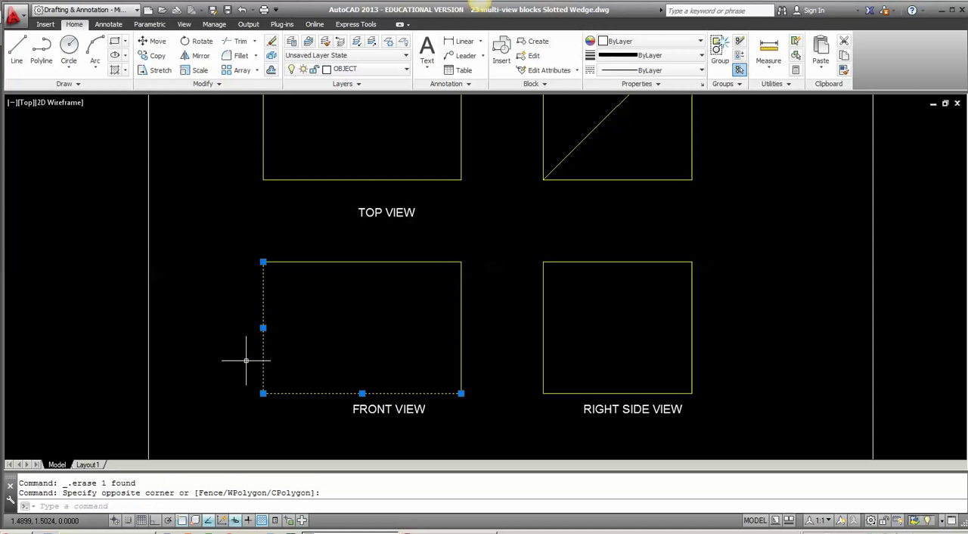
pyautogui.rightClick(310, 327)
pyautogui.click(324, 354)
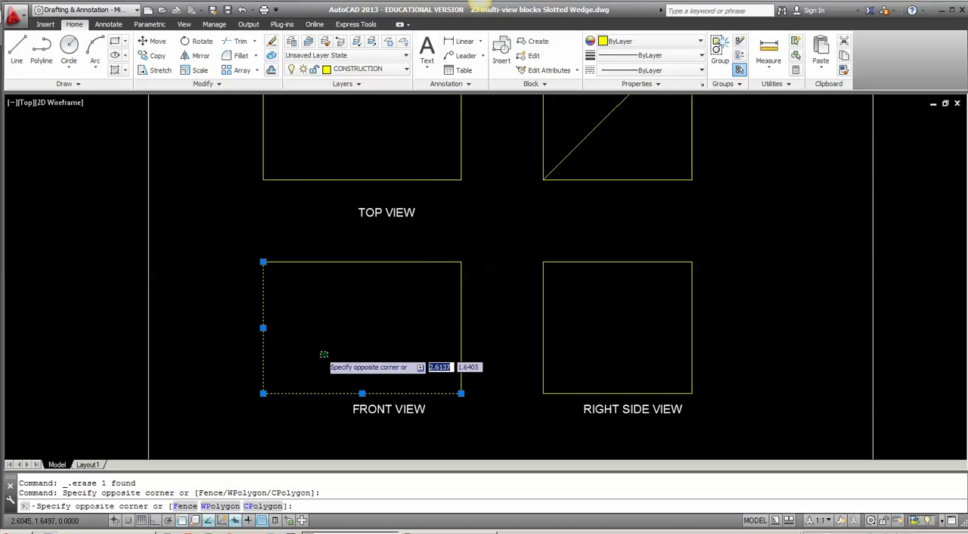
pyautogui.click(324, 355)
pyautogui.click(372, 68)
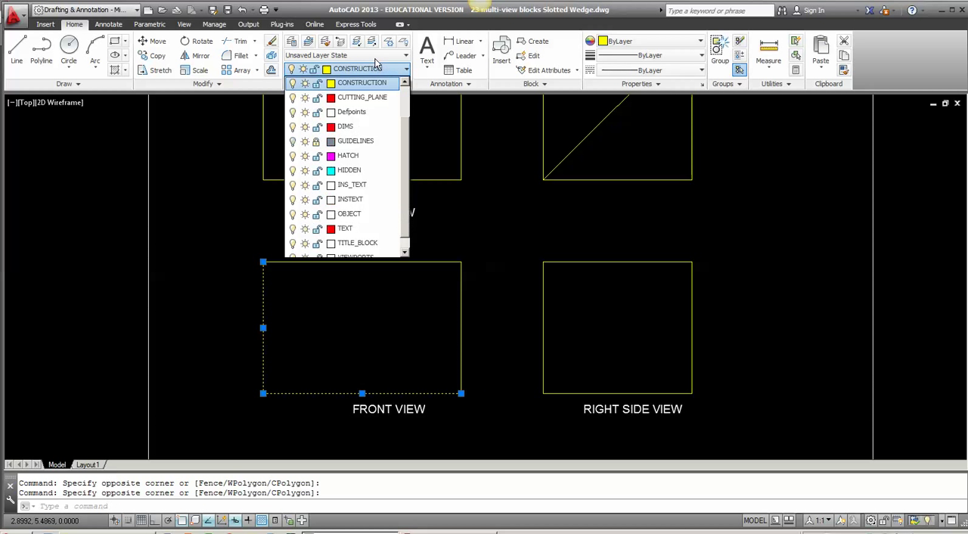
pyautogui.click(352, 215)
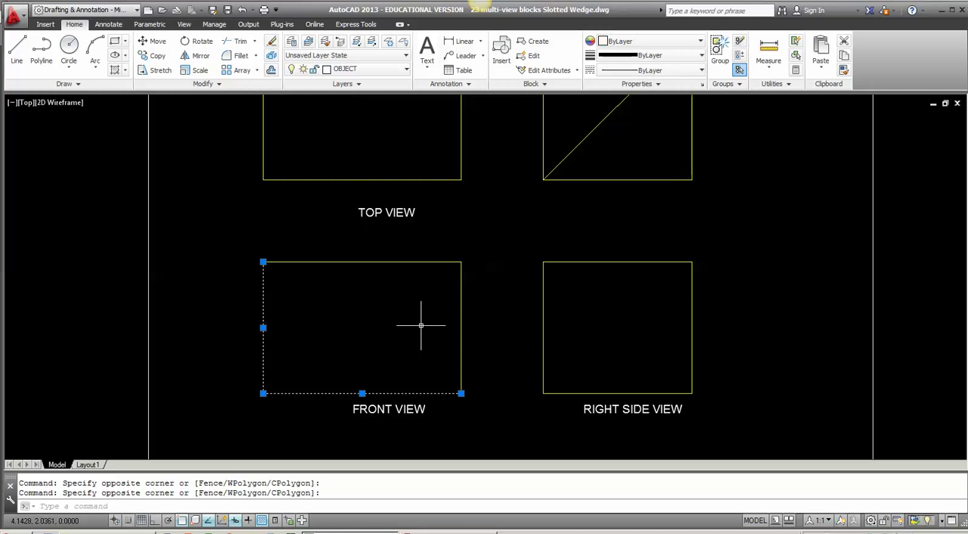
pyautogui.press('Escape')
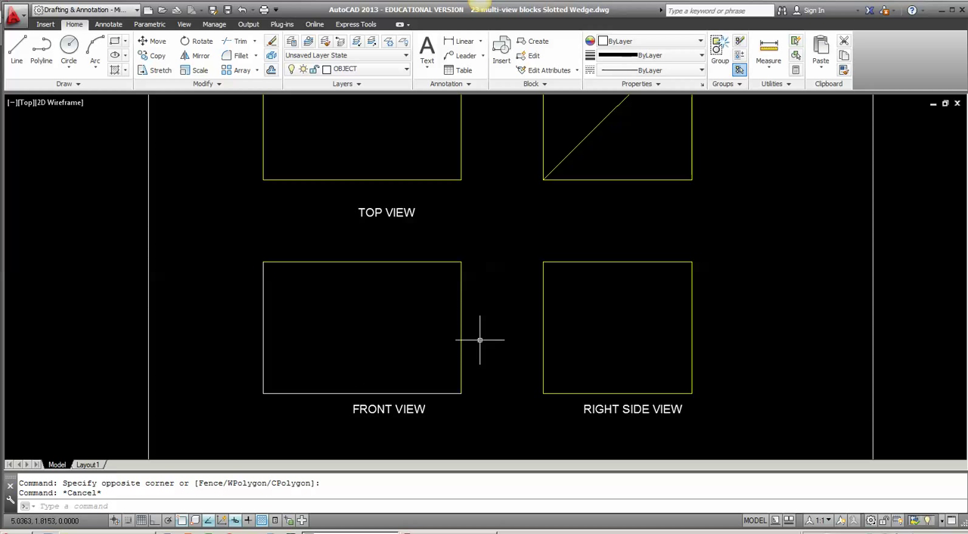
# Step: Erase the top and right construction lines of the front view box
pyautogui.click(474, 329)
pyautogui.click(401, 252)
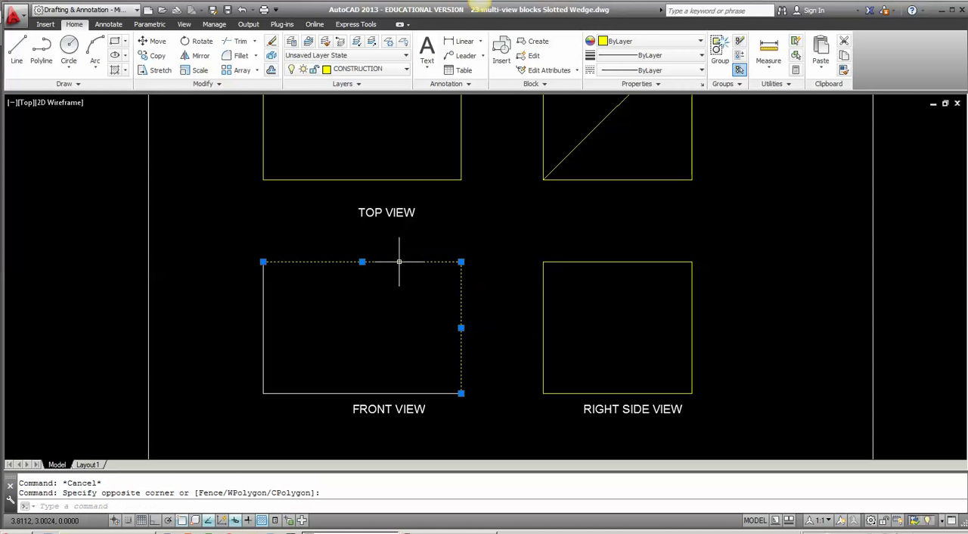
pyautogui.press('Delete')
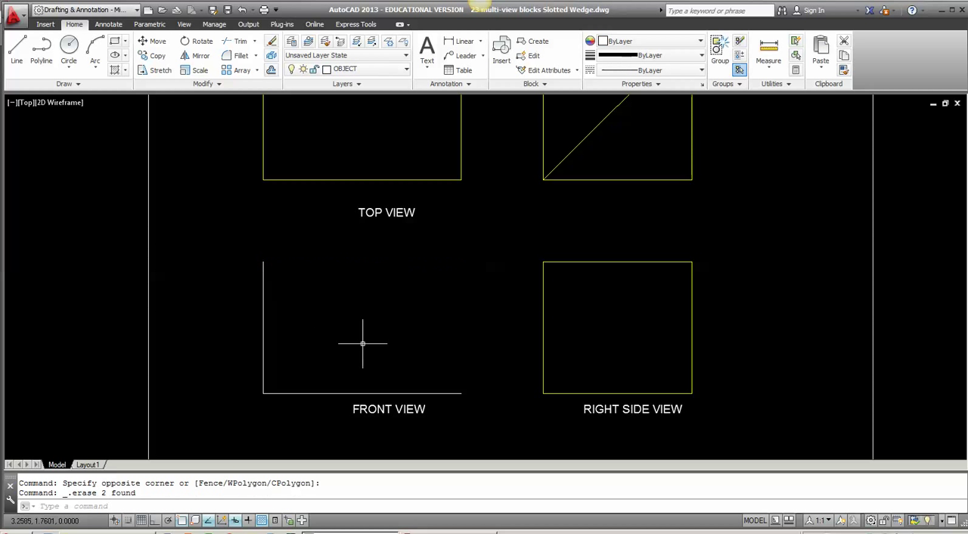
pyautogui.write('L')
pyautogui.press('Return')
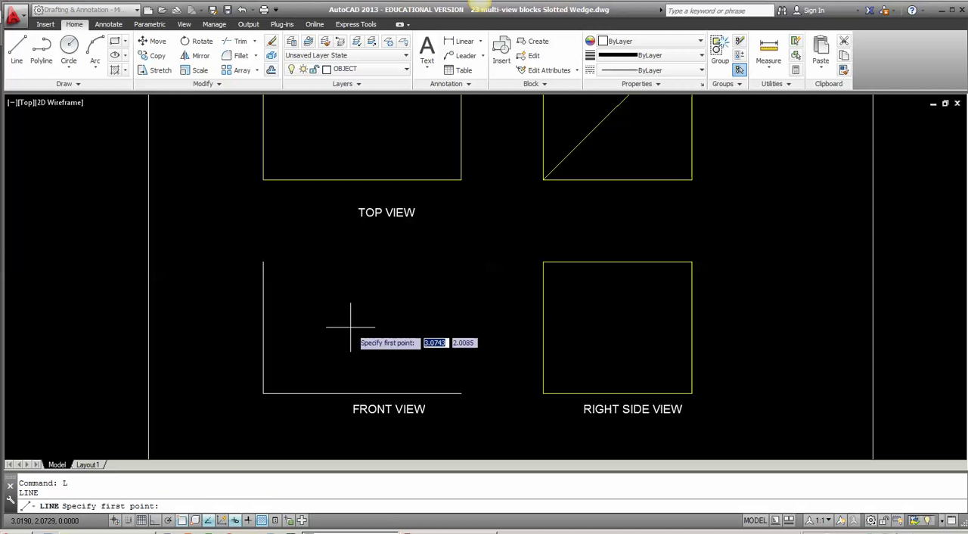
pyautogui.click(263, 263)
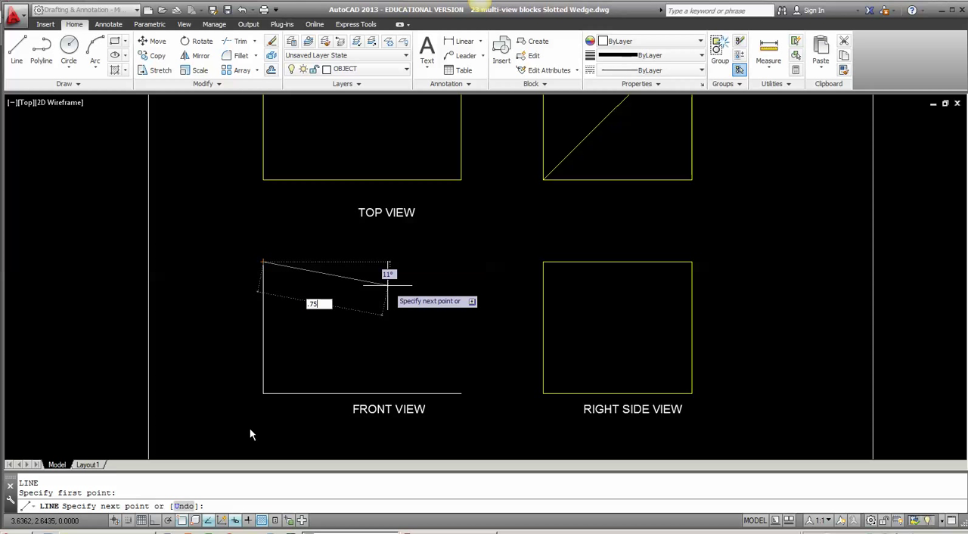
pyautogui.press('Escape')
pyautogui.press('Escape')
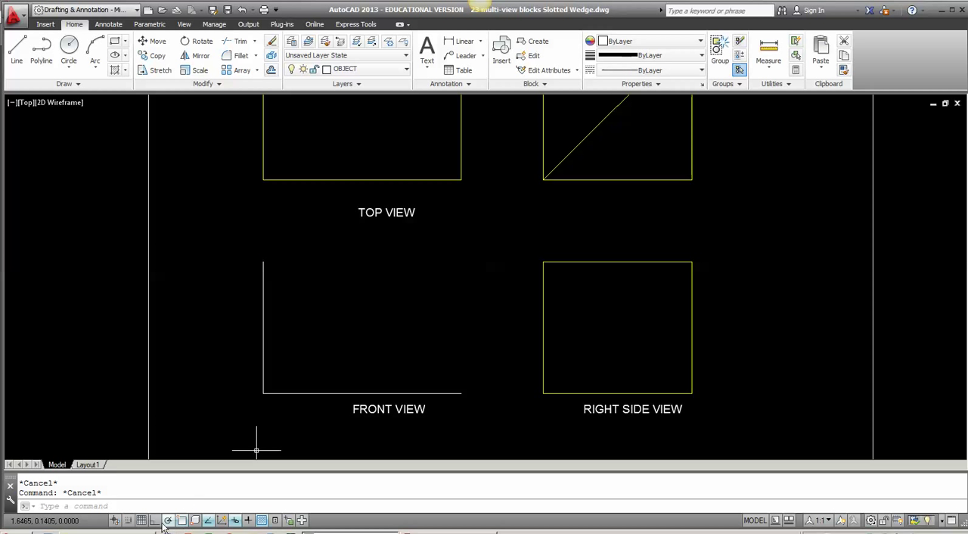
# Step: With Ortho on, draw connected lines from the front view's upper-left corner: .75 right, 1 down and .25 right
pyautogui.click(156, 522)
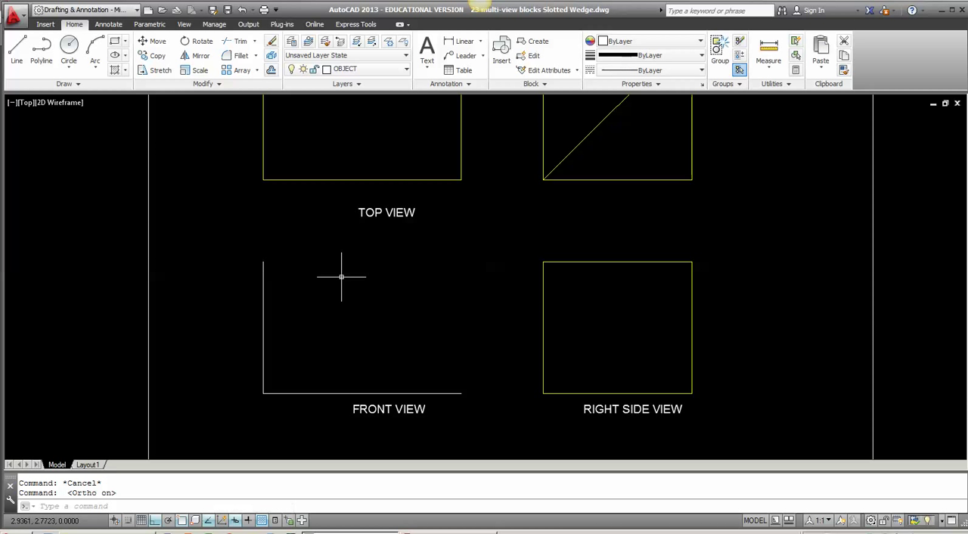
pyautogui.write('L')
pyautogui.press('Return')
pyautogui.click(264, 262)
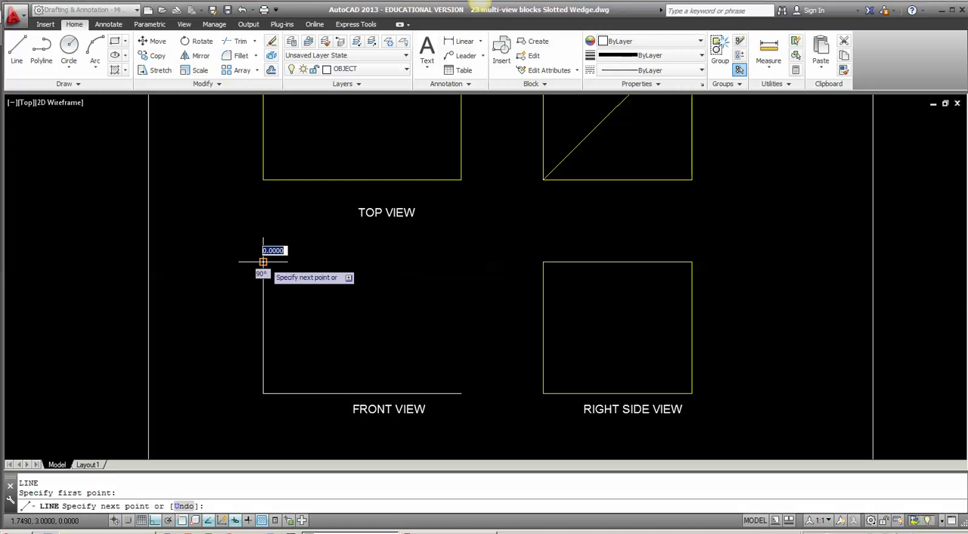
pyautogui.write('.75')
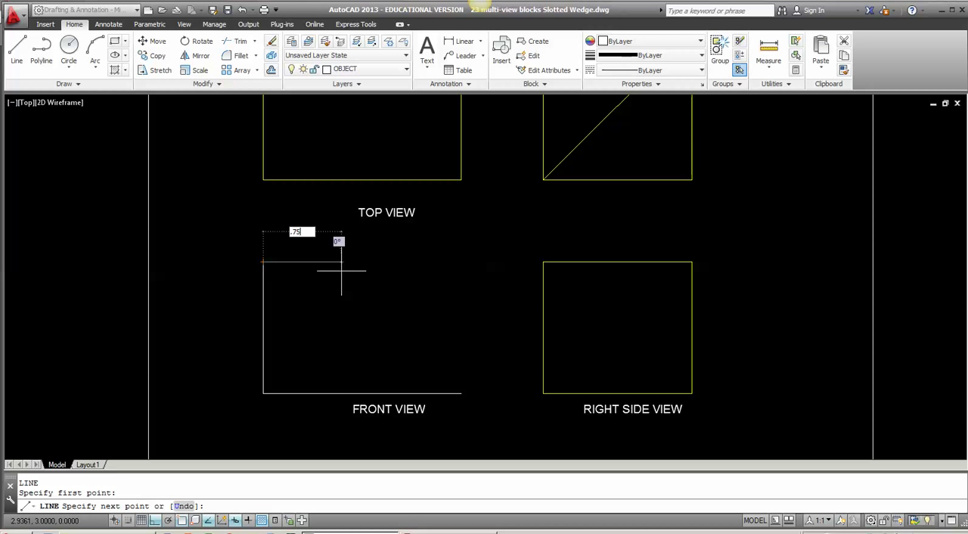
pyautogui.press('Return')
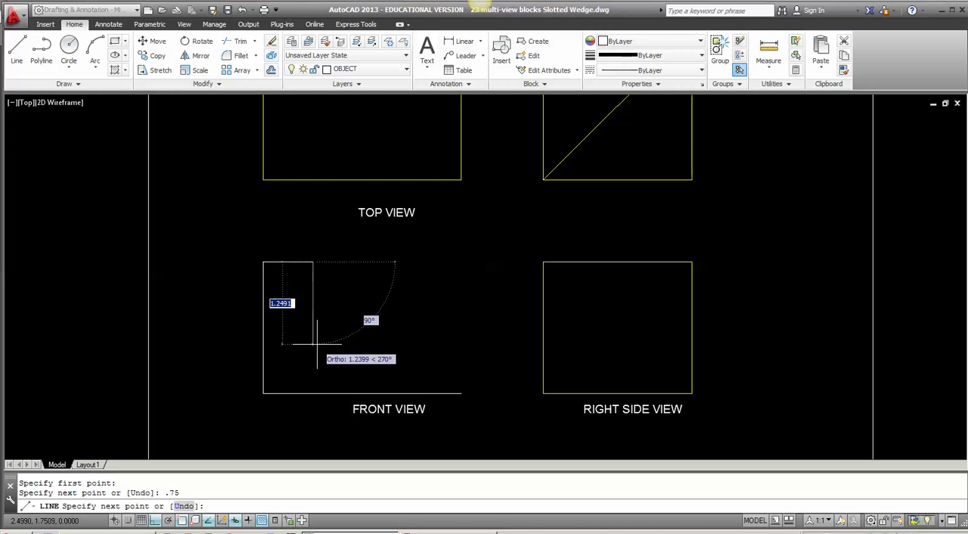
pyautogui.write('1')
pyautogui.press('Return')
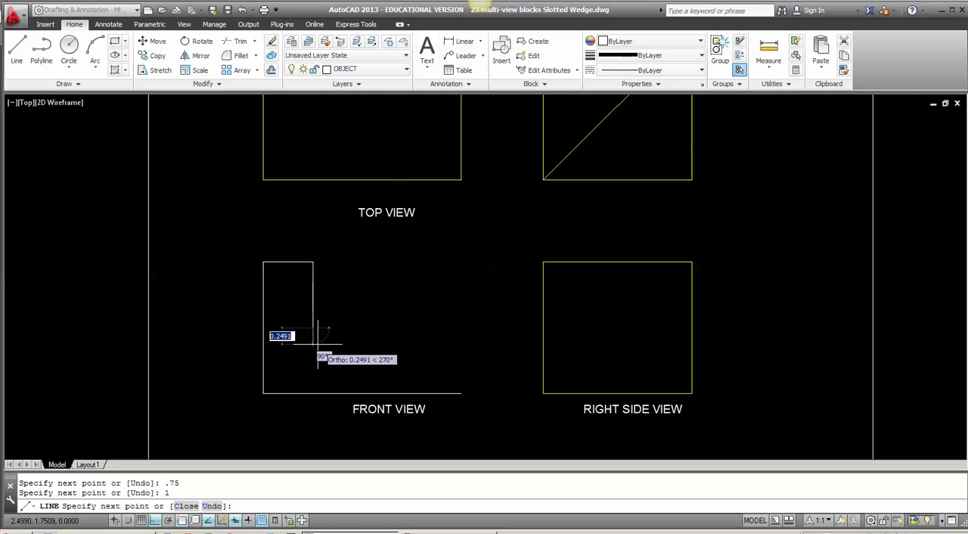
pyautogui.write('.2')
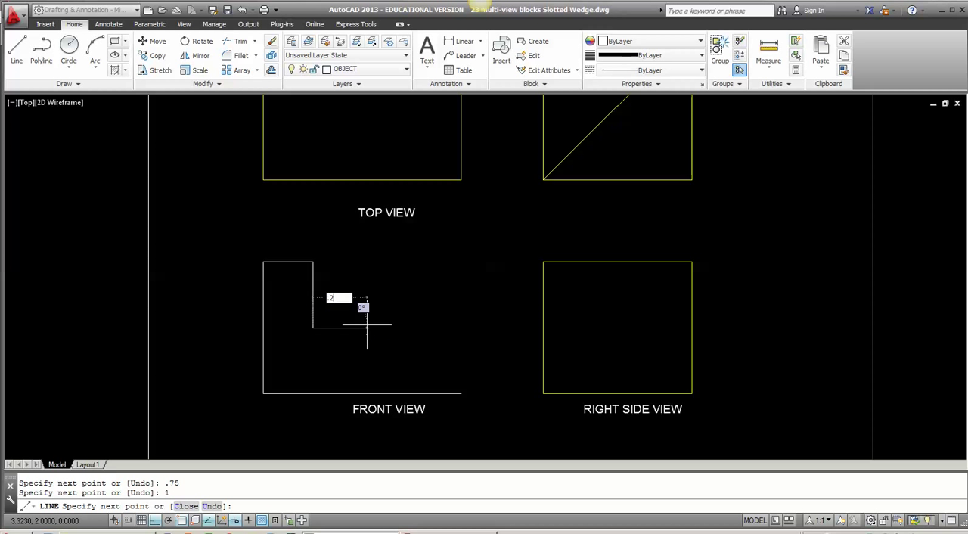
pyautogui.write('5')
pyautogui.press('Return')
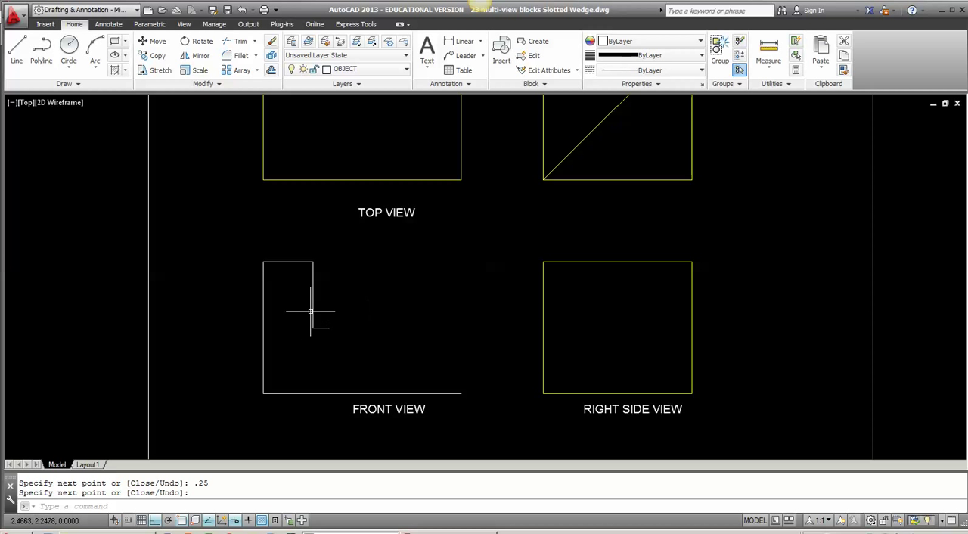
# Step: Draw a slanted line from the point 2 units along the front view's bottom line to the end of the .25 ledge
pyautogui.moveTo(372, 336); pyautogui.dragTo(346, 324, button='middle')
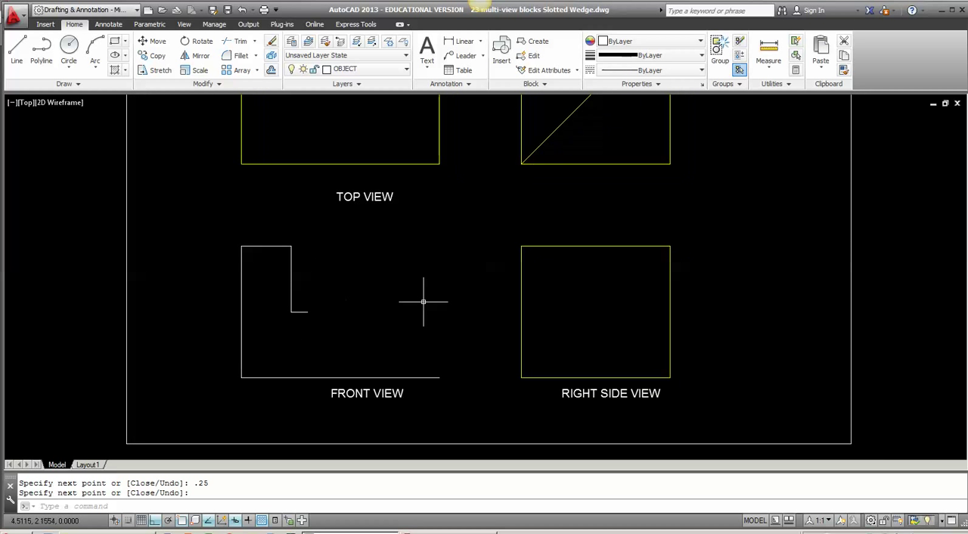
pyautogui.write('l')
pyautogui.press('Return')
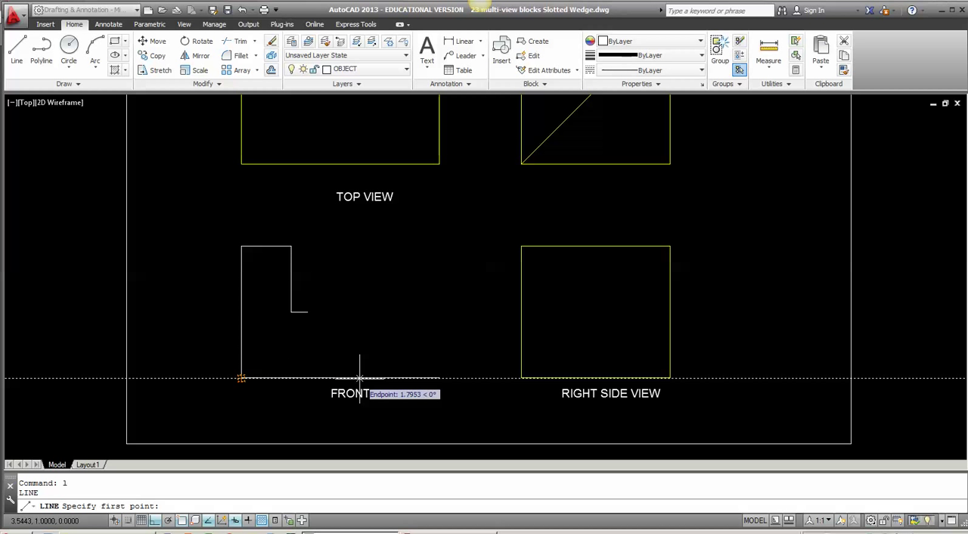
pyautogui.write('2')
pyautogui.press('Return')
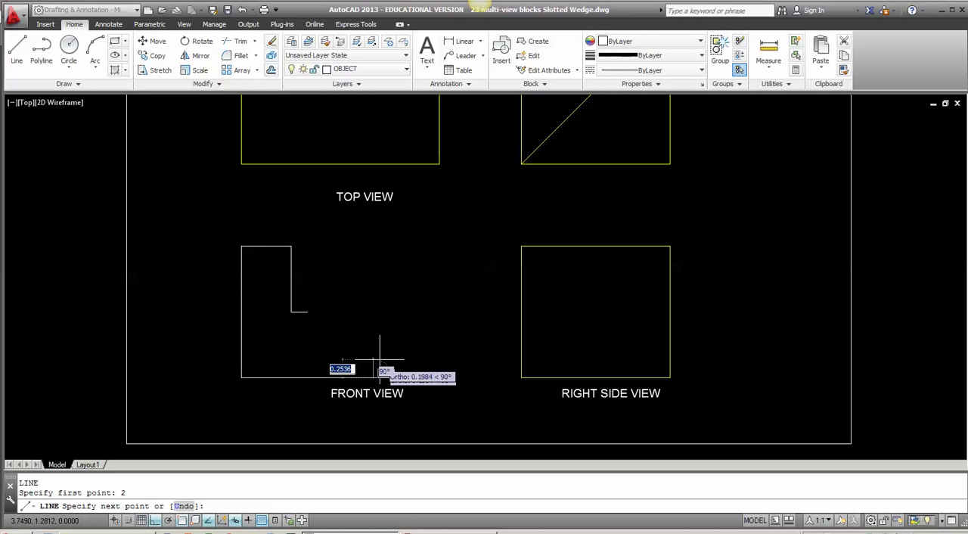
pyautogui.click(307, 311)
pyautogui.press('Return')
# Step: Draw connected lines from the front view's lower-right corner: .5 up, 1 left, .5 up, and left to the slanted line's upper end
pyautogui.moveTo(375, 360); pyautogui.dragTo(358, 336, button='middle')
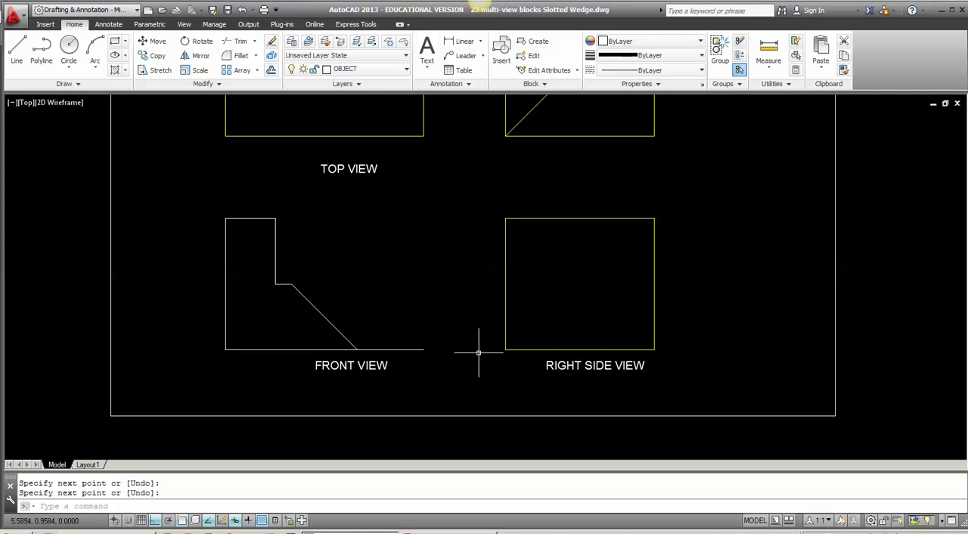
pyautogui.write('l')
pyautogui.press('Return')
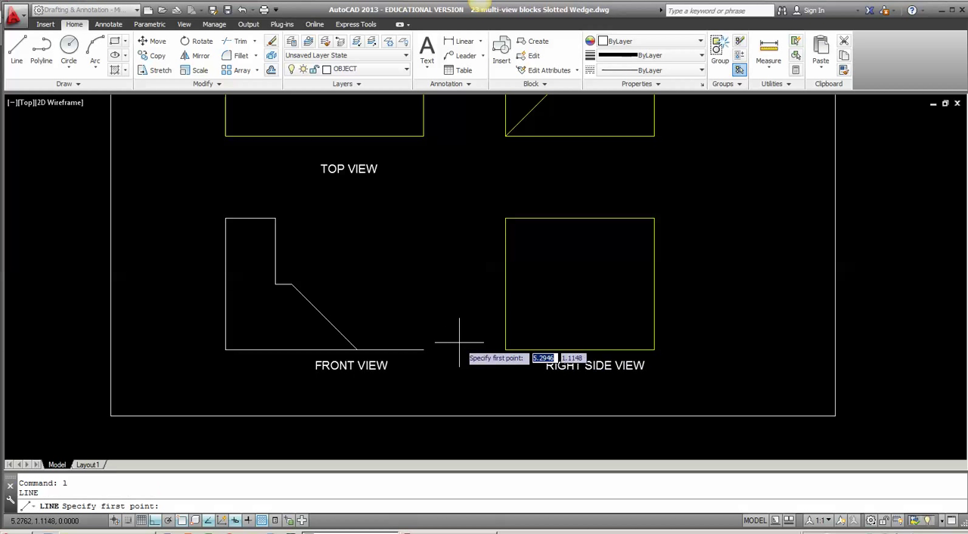
pyautogui.click(423, 350)
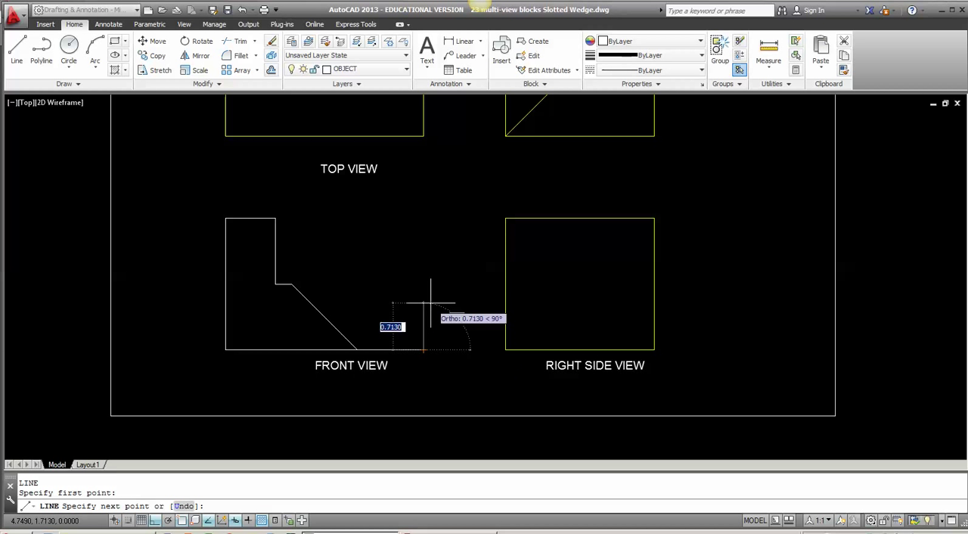
pyautogui.write('.5')
pyautogui.press('Return')
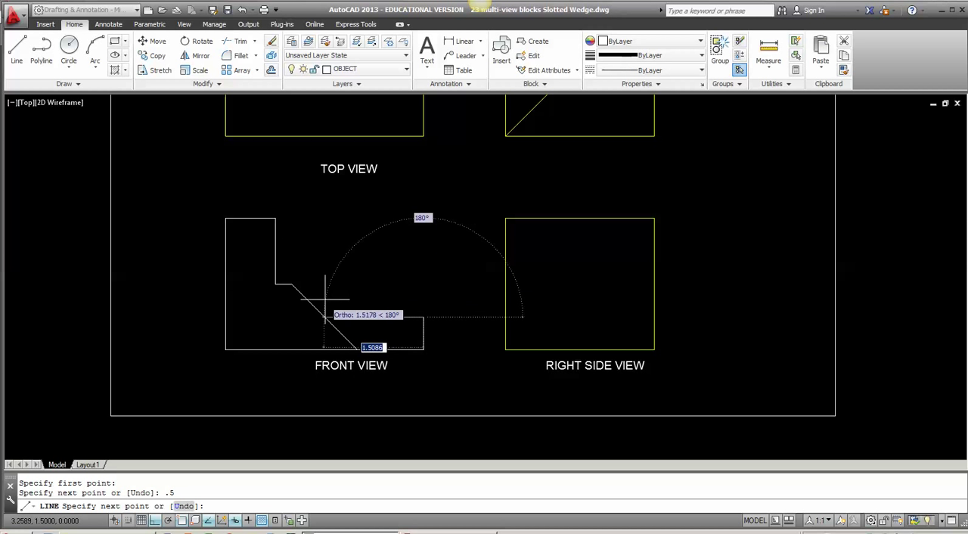
pyautogui.write('1')
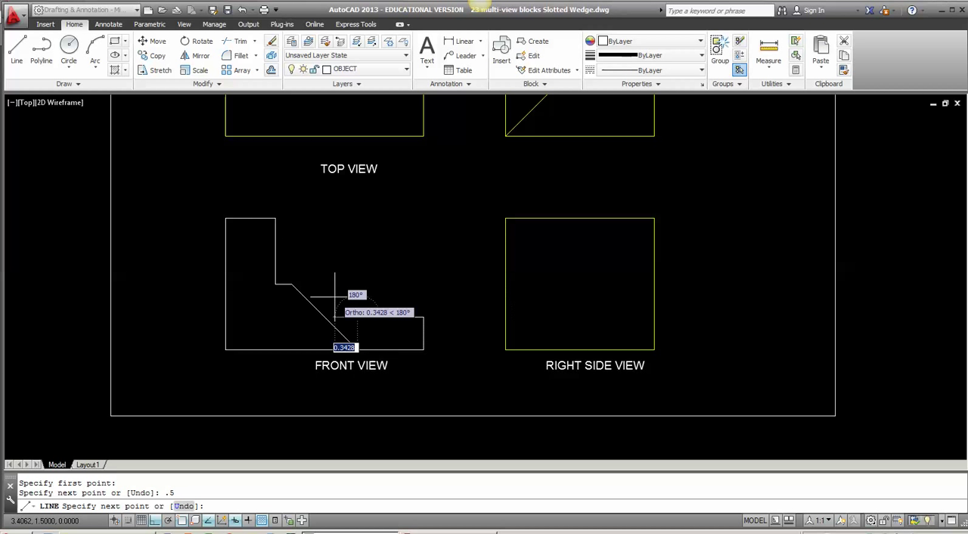
pyautogui.press('Return')
pyautogui.write('.')
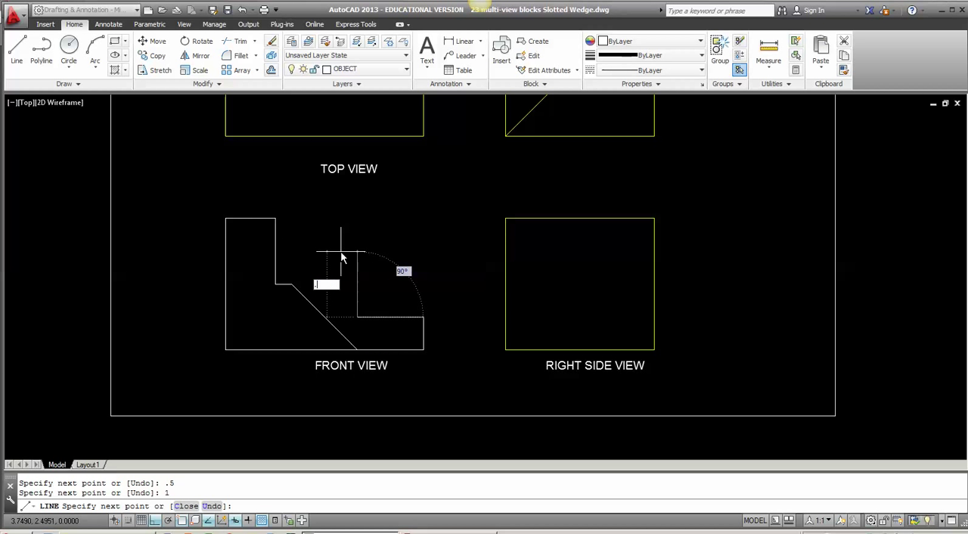
pyautogui.write('5')
pyautogui.press('Return')
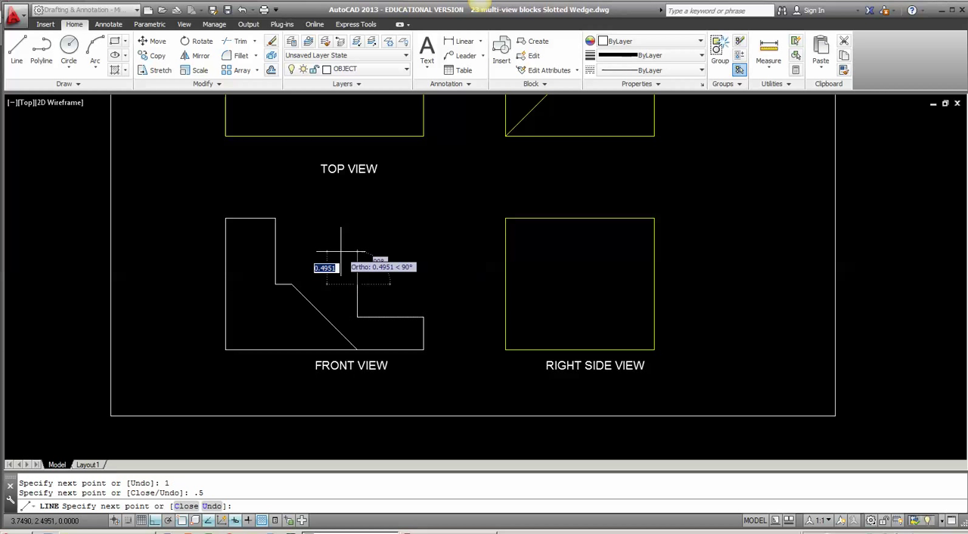
pyautogui.click(292, 284)
pyautogui.press('Return')
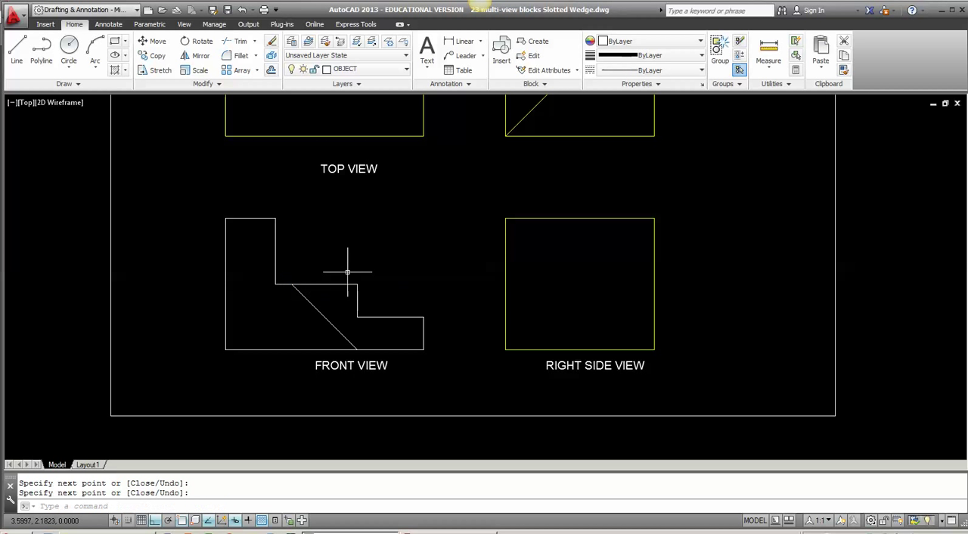
# Step: Offset the front view's short top line .375 downward
pyautogui.moveTo(296, 302); pyautogui.dragTo(337, 342, button='middle')
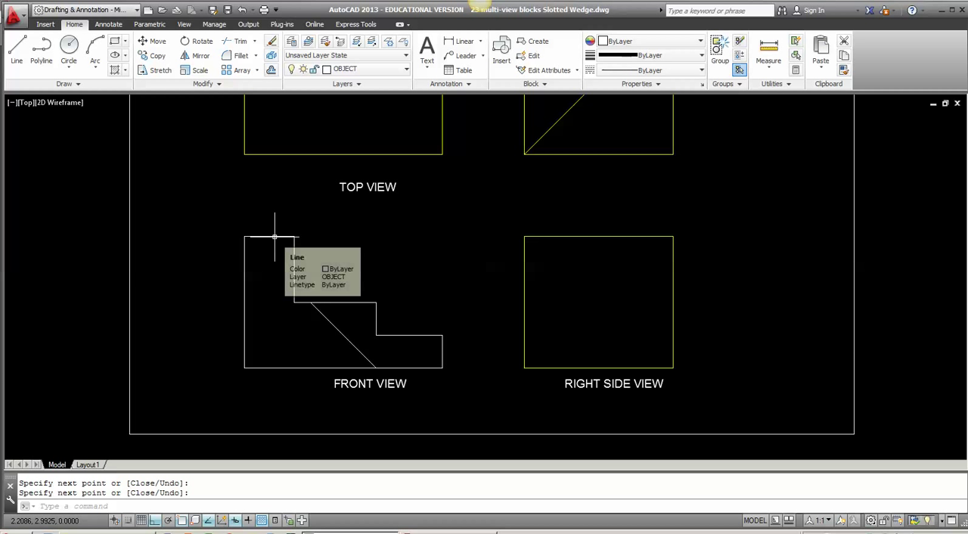
pyautogui.write('o')
pyautogui.press('Return')
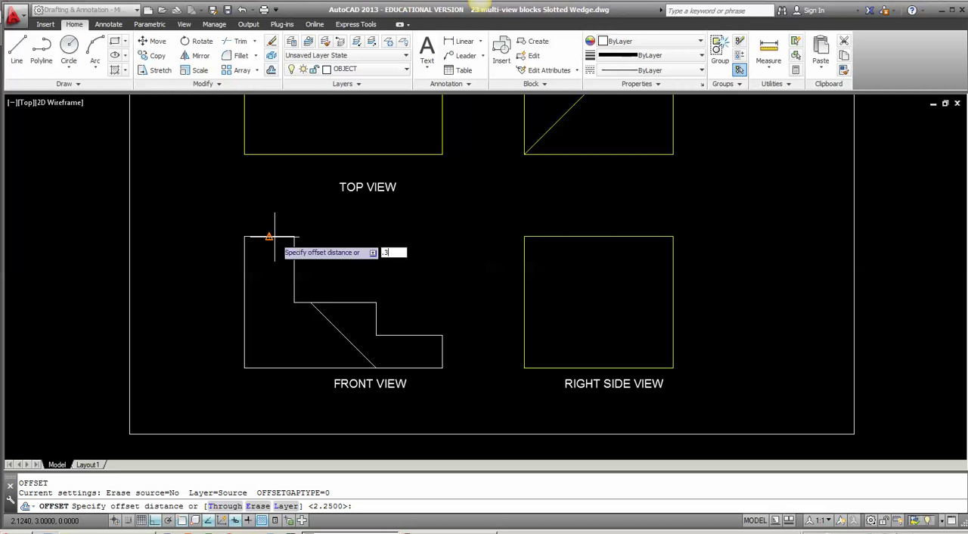
pyautogui.press('Return')
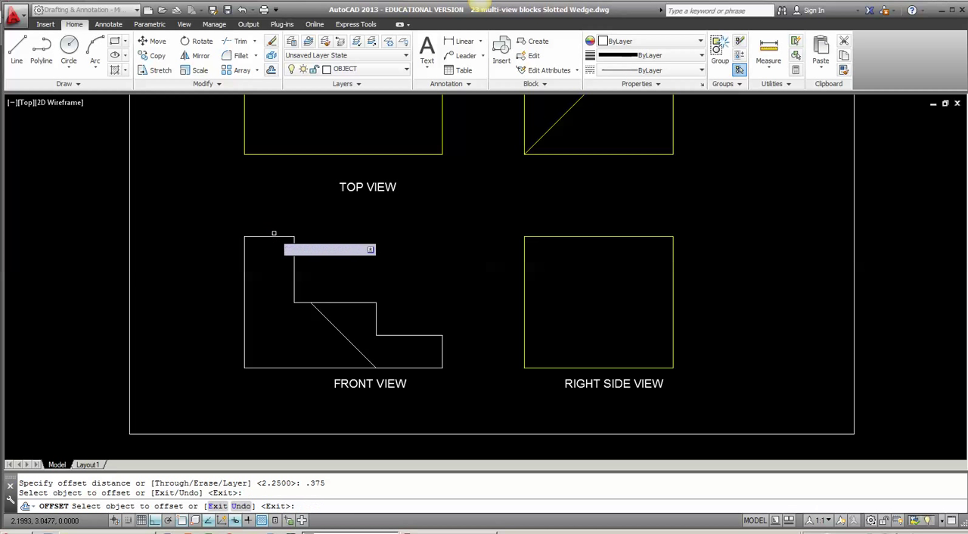
pyautogui.click(271, 237)
pyautogui.click(273, 266)
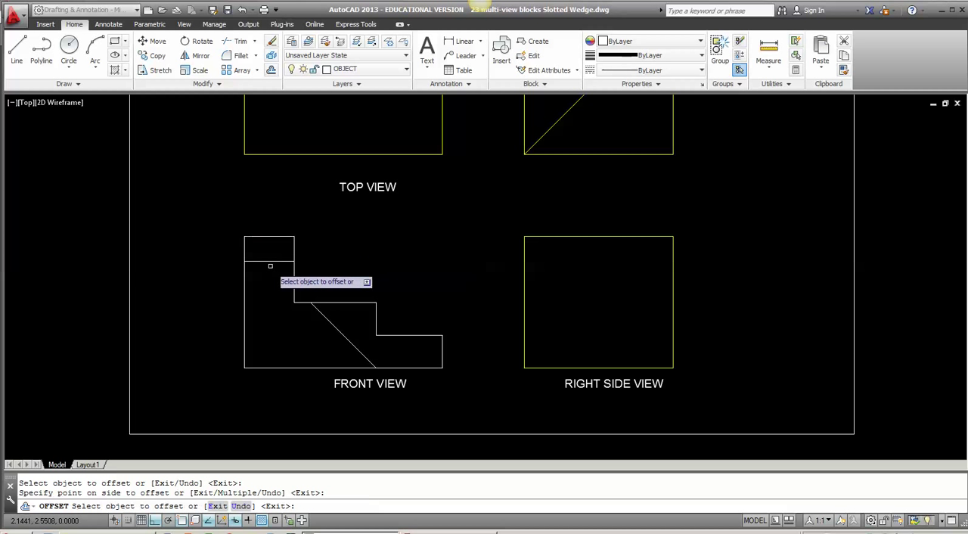
pyautogui.press('Return')
# Step: Assign the offset line in the front view to the HIDDEN layer
pyautogui.click(280, 279)
pyautogui.click(264, 249)
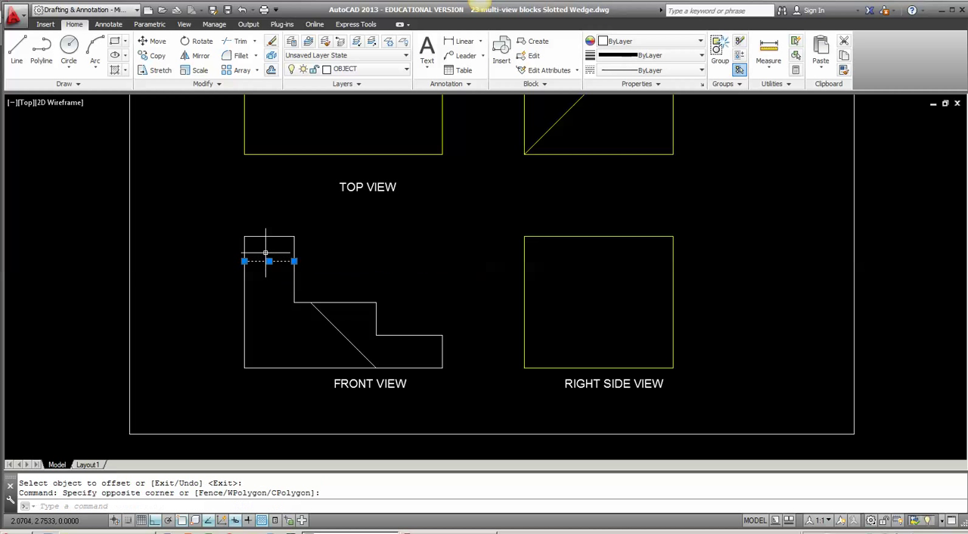
pyautogui.click(384, 69)
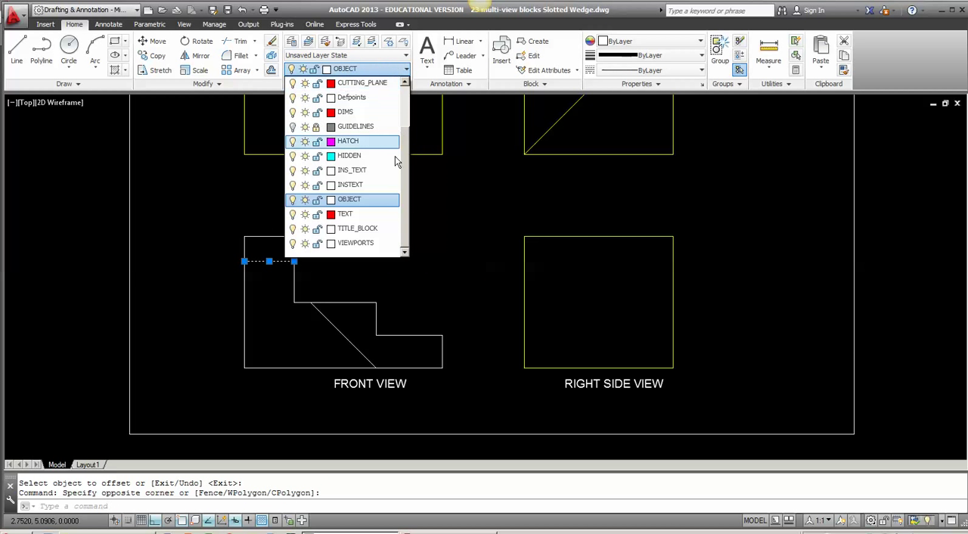
pyautogui.click(369, 155)
pyautogui.press('Escape')
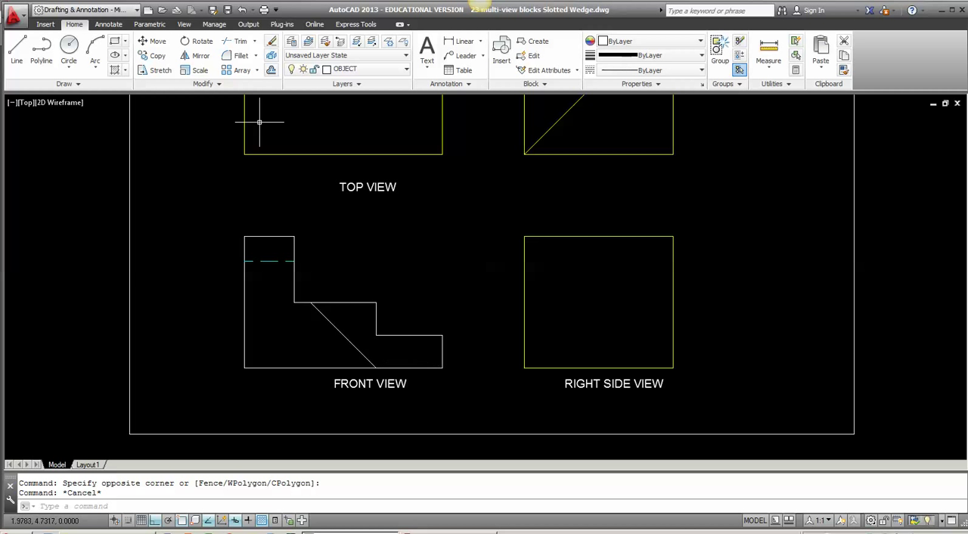
# Step: Make HIDDEN the current layer and draw a vertical line from the lower step's inner corner to the slanted line's bottom end
pyautogui.click(367, 76)
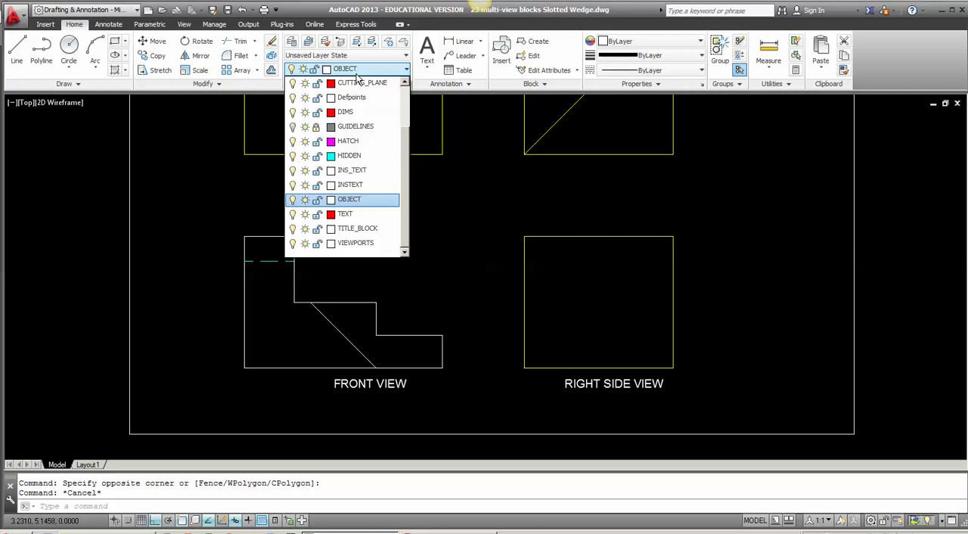
pyautogui.click(352, 154)
pyautogui.write('L')
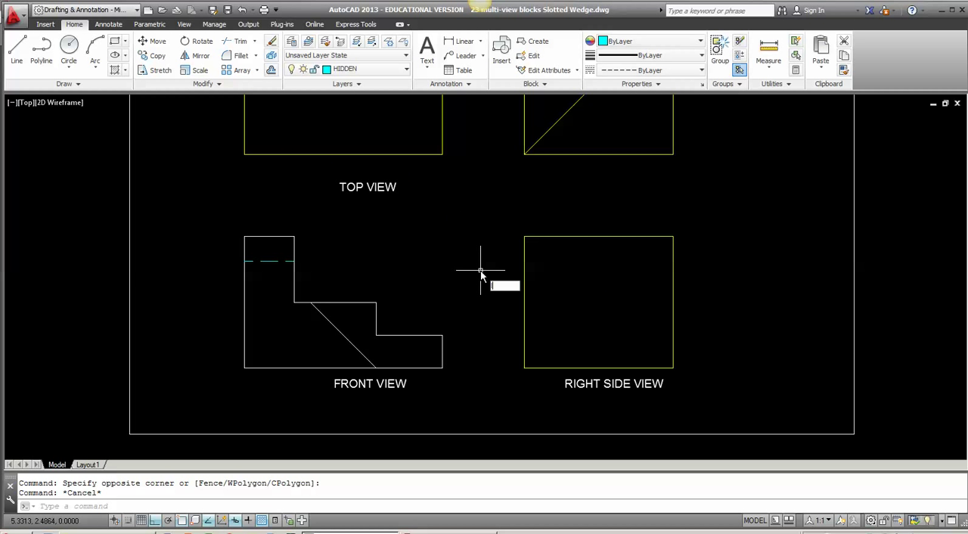
pyautogui.press('Return')
pyautogui.click(376, 368)
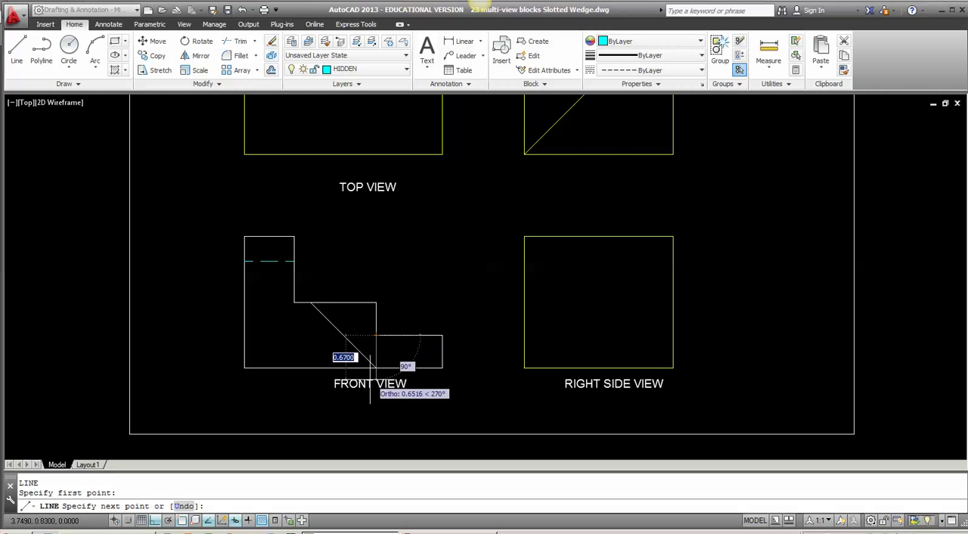
pyautogui.press('Return')
# Step: Make TEXT the current layer
pyautogui.scroll(1, 362, 360)
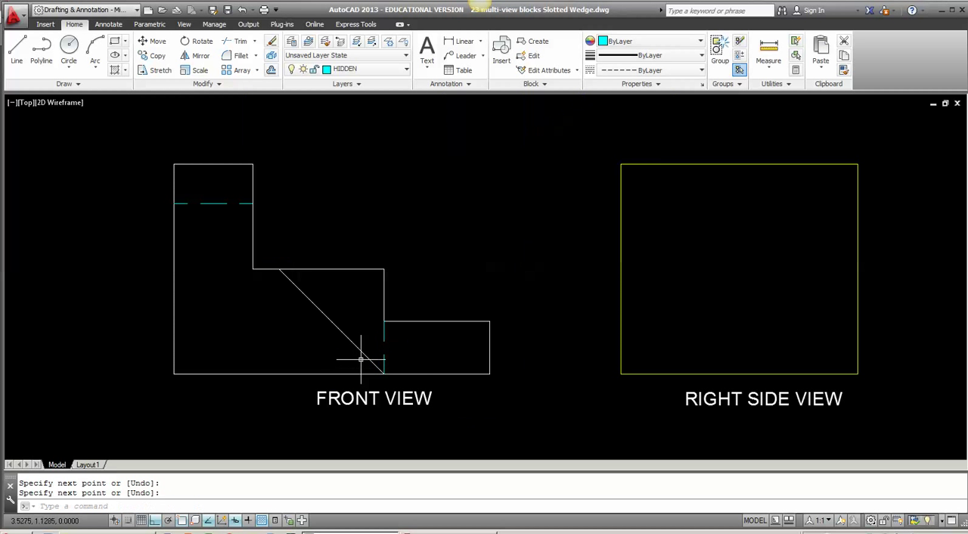
pyautogui.moveTo(381, 316); pyautogui.dragTo(358, 305, button='middle')
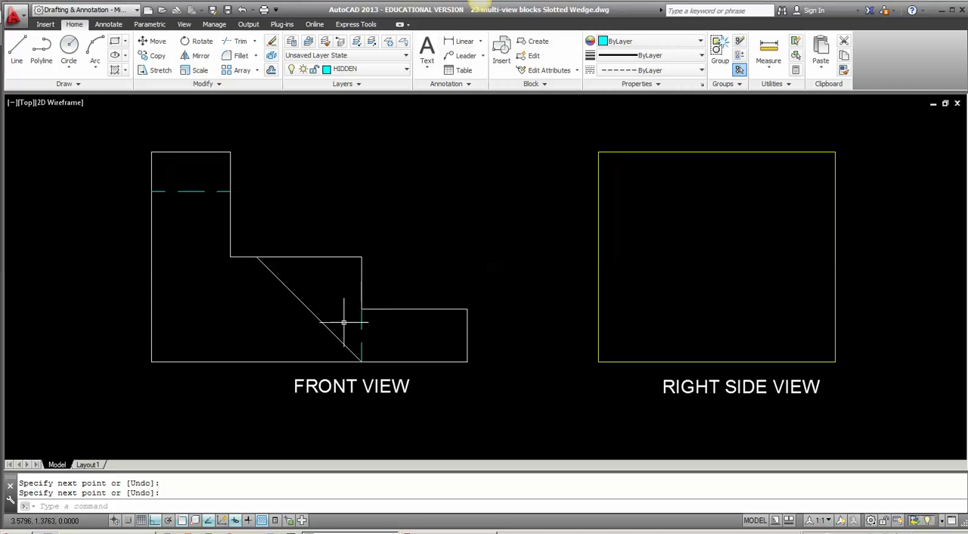
pyautogui.click(381, 69)
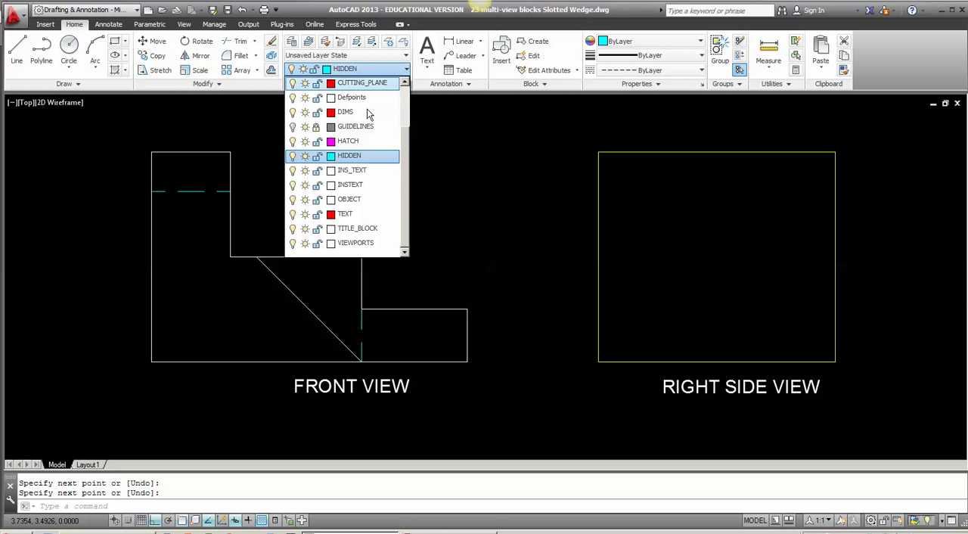
pyautogui.click(363, 219)
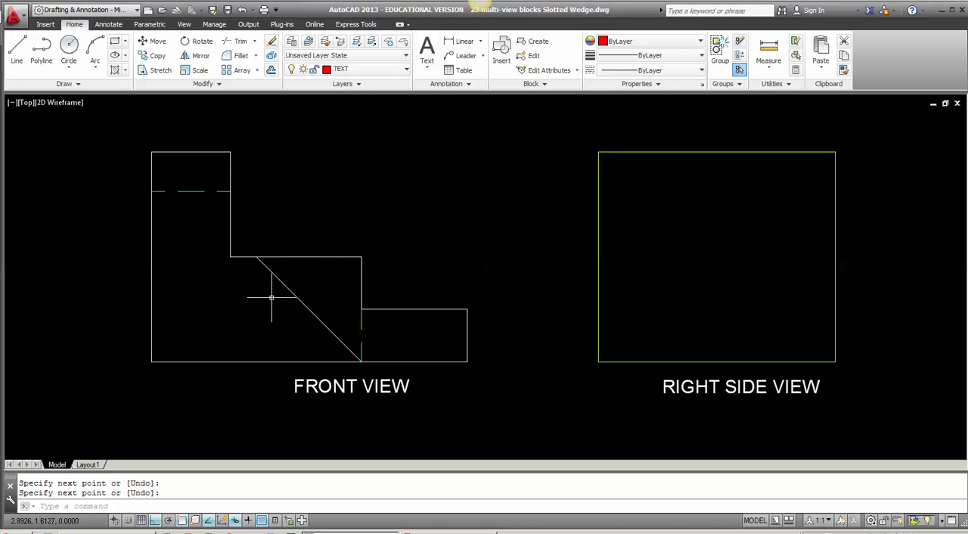
# Step: Place single-line text A, .125 high with no rotation, just above the slanted line's upper end in the front view
pyautogui.moveTo(268, 295); pyautogui.dragTo(266, 255, button='middle')
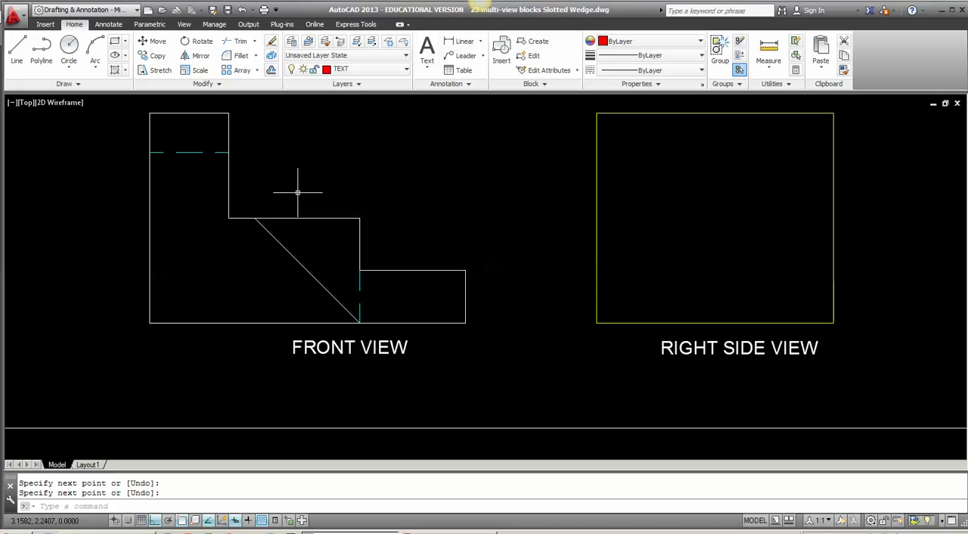
pyautogui.write('DT')
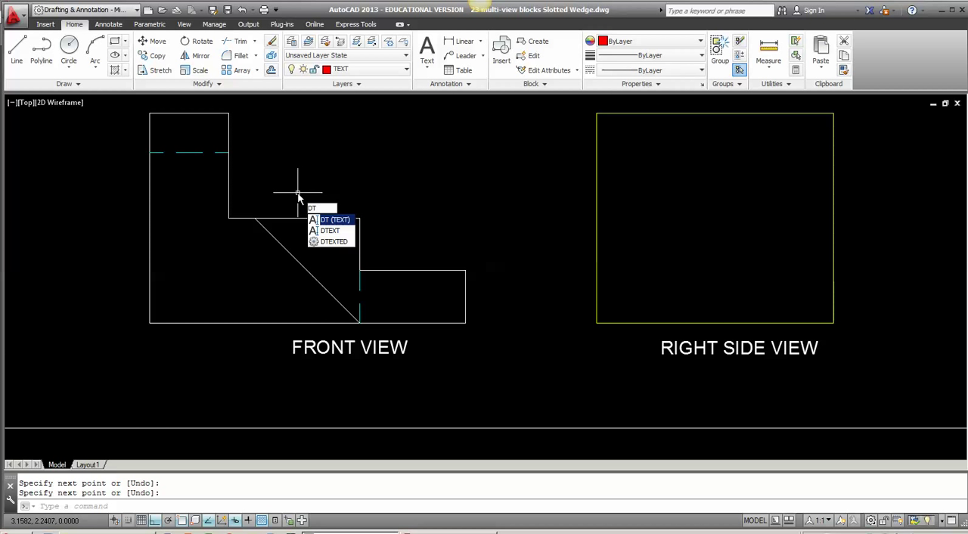
pyautogui.press('Return')
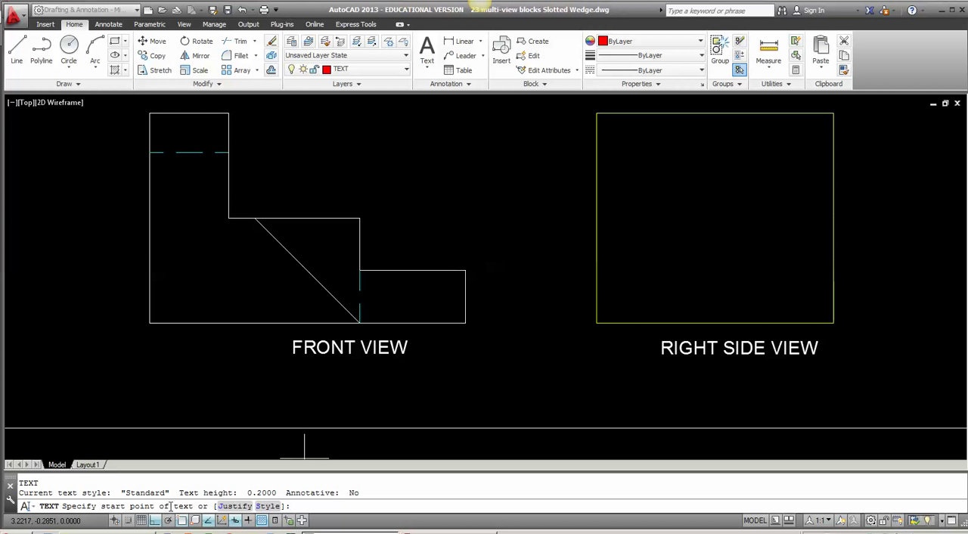
pyautogui.click(254, 210)
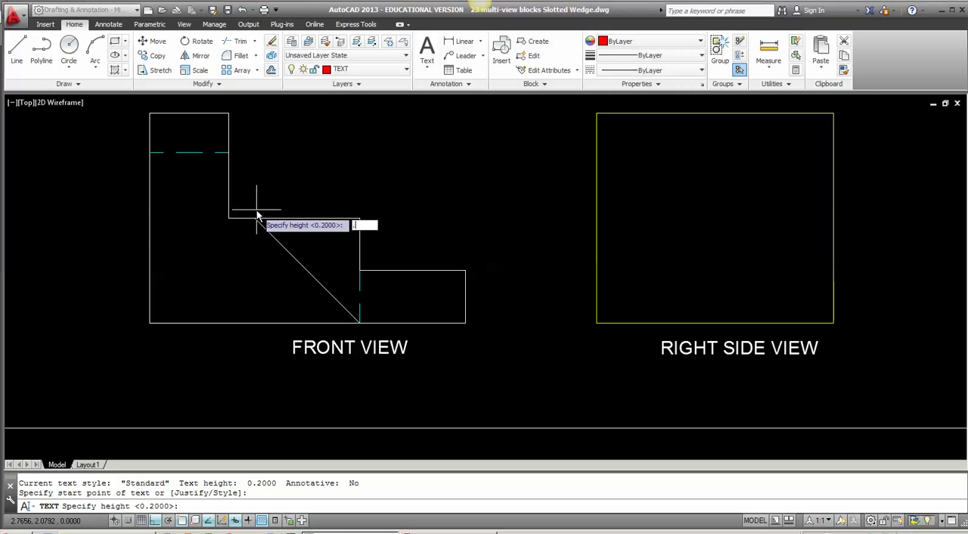
pyautogui.write('.125')
pyautogui.press('Return')
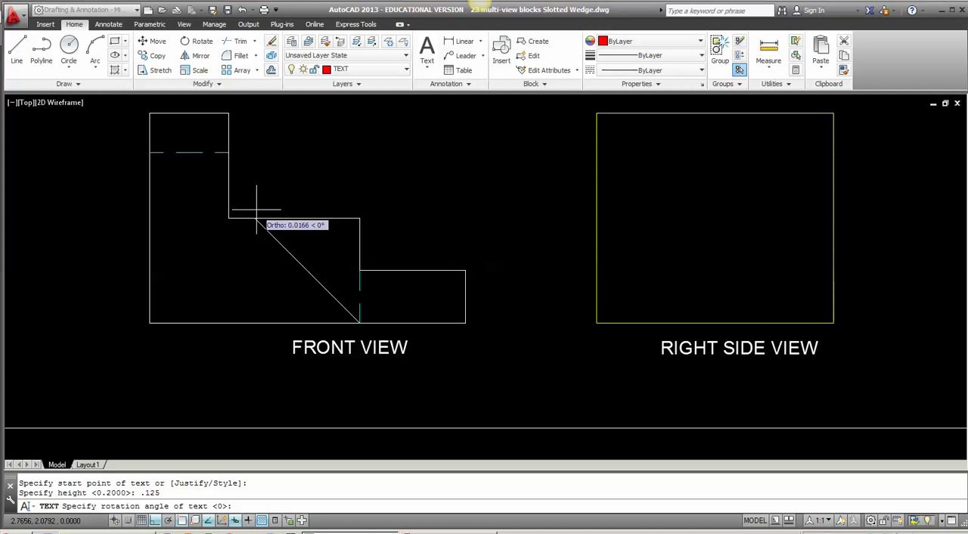
pyautogui.press('Return')
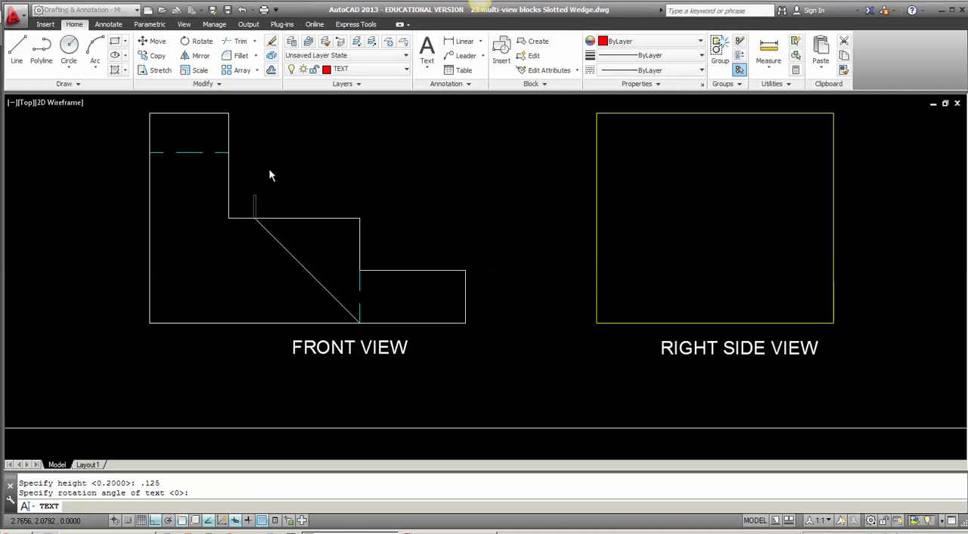
pyautogui.write('a')
pyautogui.press('BackSpace')
pyautogui.write('A')
pyautogui.write('B')
# Step: Label the upper step's outer corner B, its inner corner C, the lower step's outer corner D and the lower-right corner E
pyautogui.click(363, 267)
pyautogui.write('C')
pyautogui.click(468, 269)
pyautogui.write('D')
pyautogui.click(473, 323)
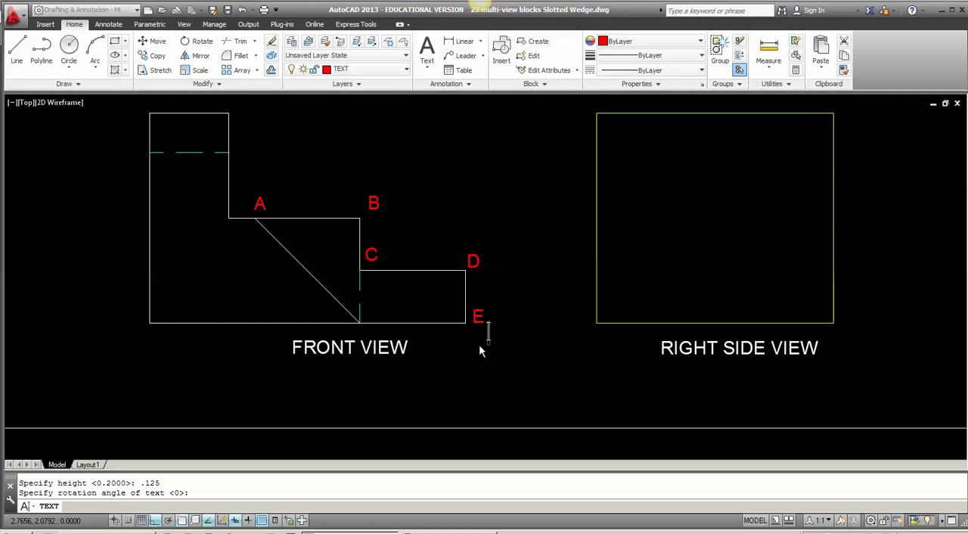
# Step: Label the slanted line's bottom end F just below the front view's bottom line and finish the text
pyautogui.scroll(5, 377, 331)
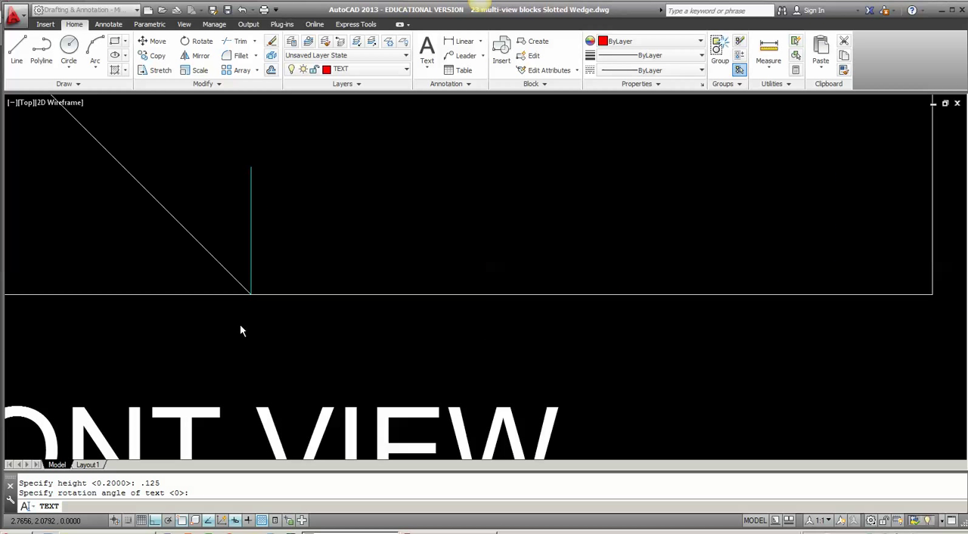
pyautogui.click(250, 333)
pyautogui.click(264, 390)
pyautogui.click(242, 386)
pyautogui.click(256, 387)
pyautogui.write('F')
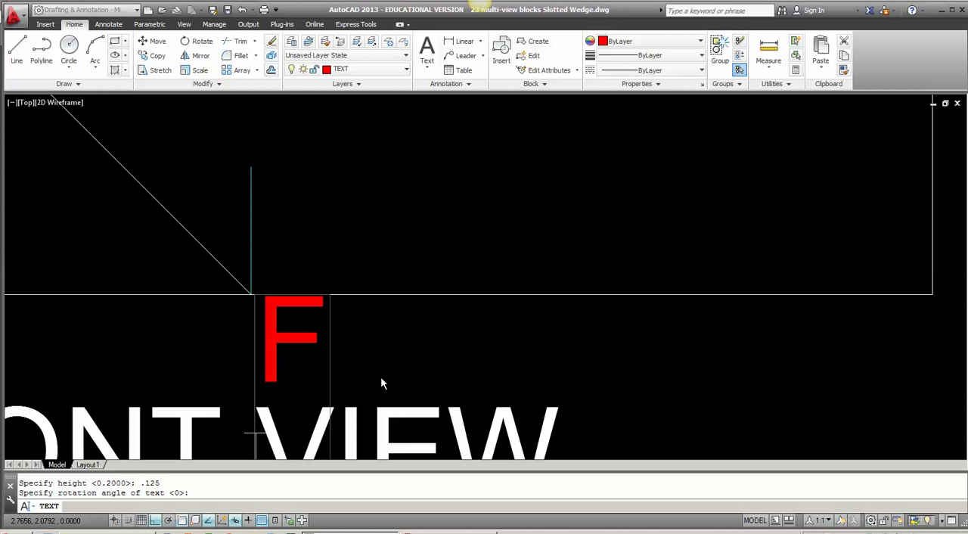
pyautogui.press('Return')
pyautogui.press('Return')
pyautogui.scroll(-4, 277, 384)
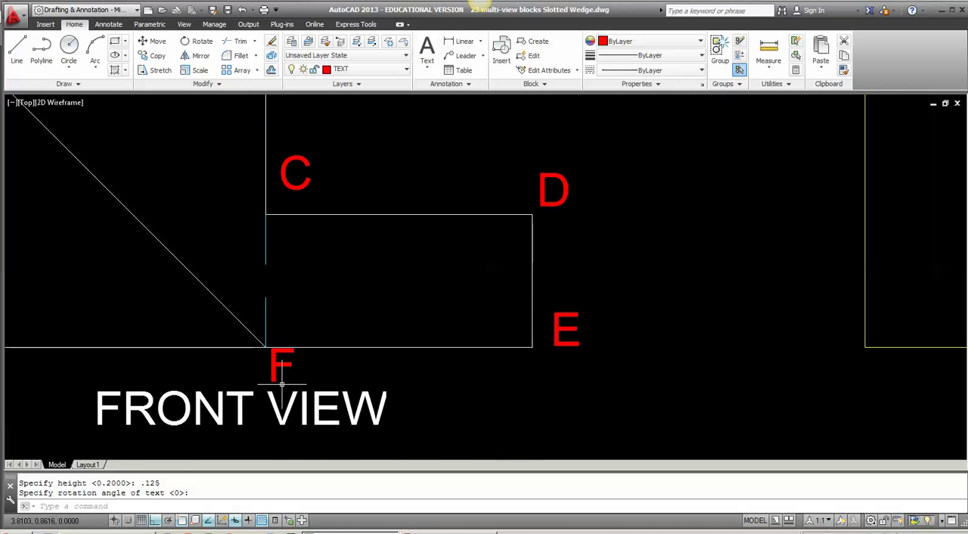
# Step: Move the label F slightly down and over so it sits beneath the slanted line's bottom end in the front view
pyautogui.click(283, 383)
pyautogui.click(265, 372)
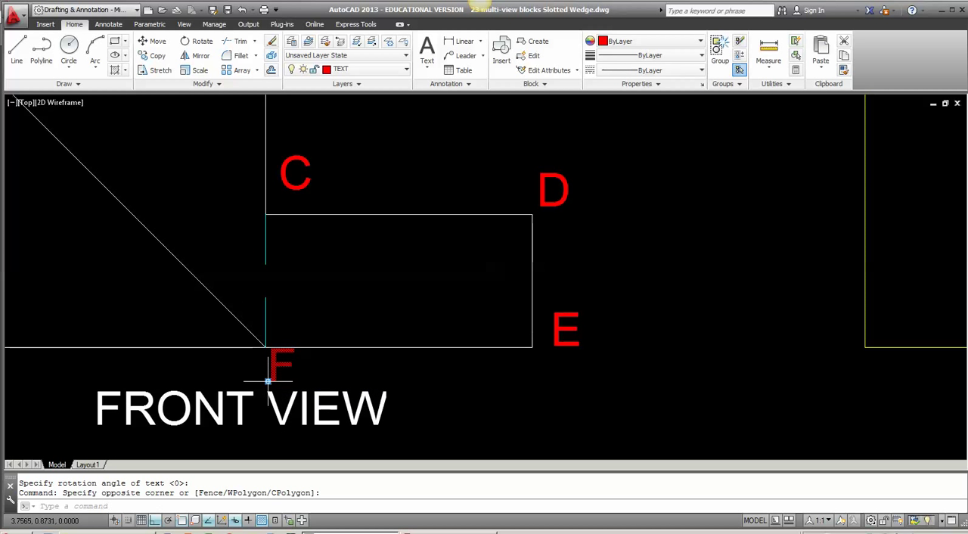
pyautogui.click(268, 380)
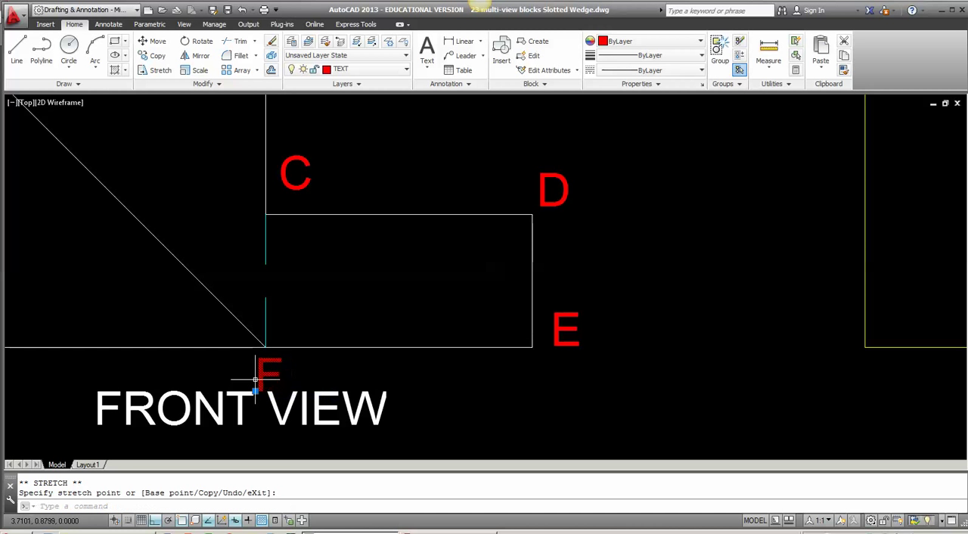
pyautogui.scroll(8, 249, 390)
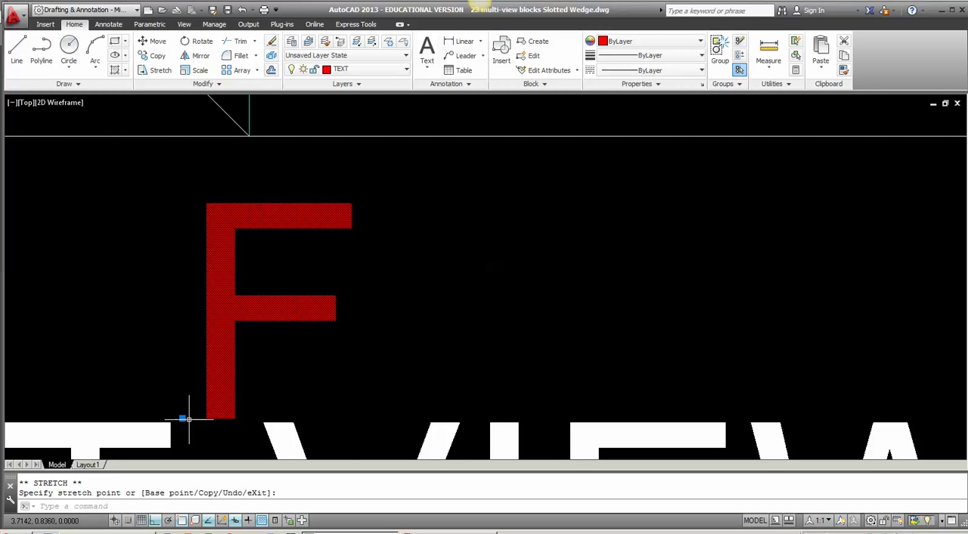
pyautogui.scroll(-6, 208, 420)
pyautogui.moveTo(256, 423); pyautogui.dragTo(410, 294, button='middle')
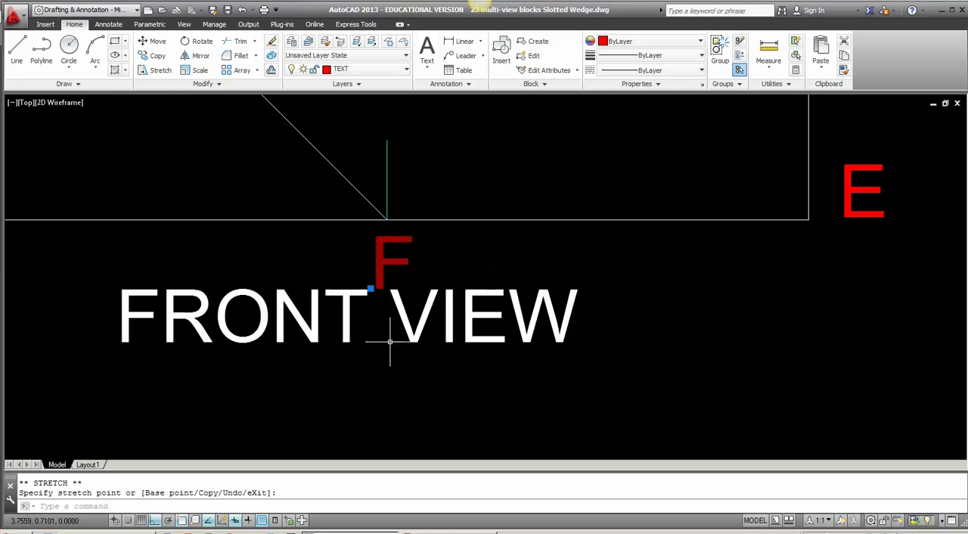
pyautogui.press('Escape')
# Step: Shift the FRONT VIEW and RIGHT SIDE VIEW titles slightly downward, away from the views above them
pyautogui.scroll(-4, 400, 348)
pyautogui.moveTo(611, 368); pyautogui.dragTo(447, 403, button='middle')
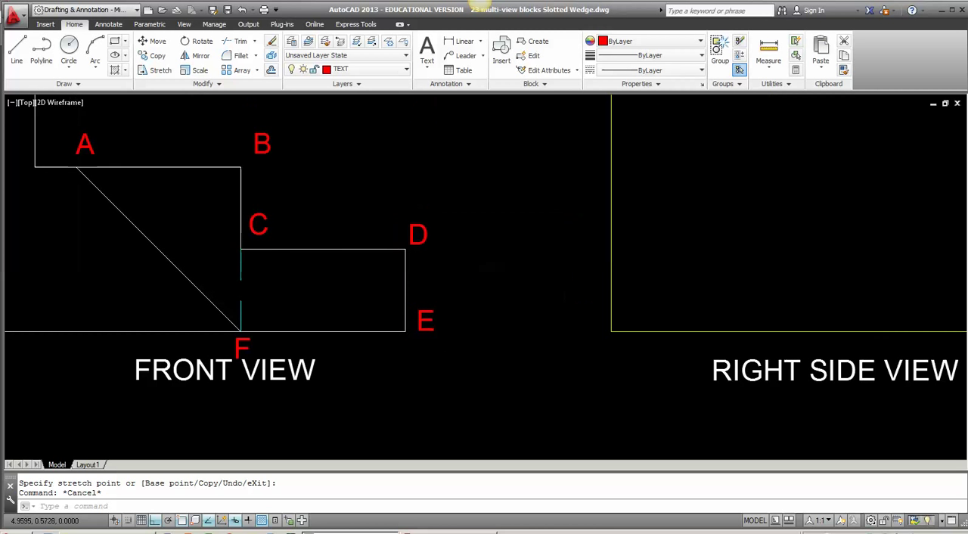
pyautogui.click(787, 406)
pyautogui.click(254, 369)
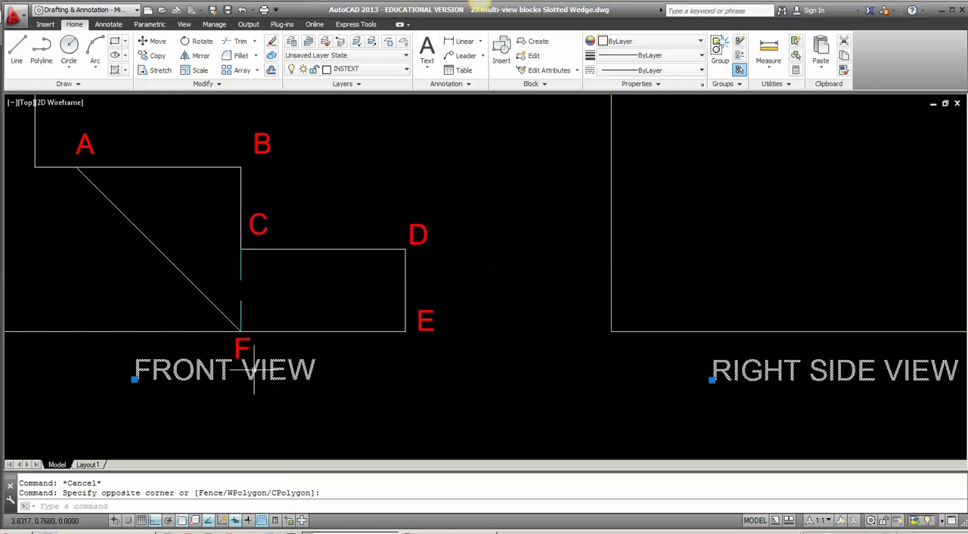
pyautogui.click(136, 381)
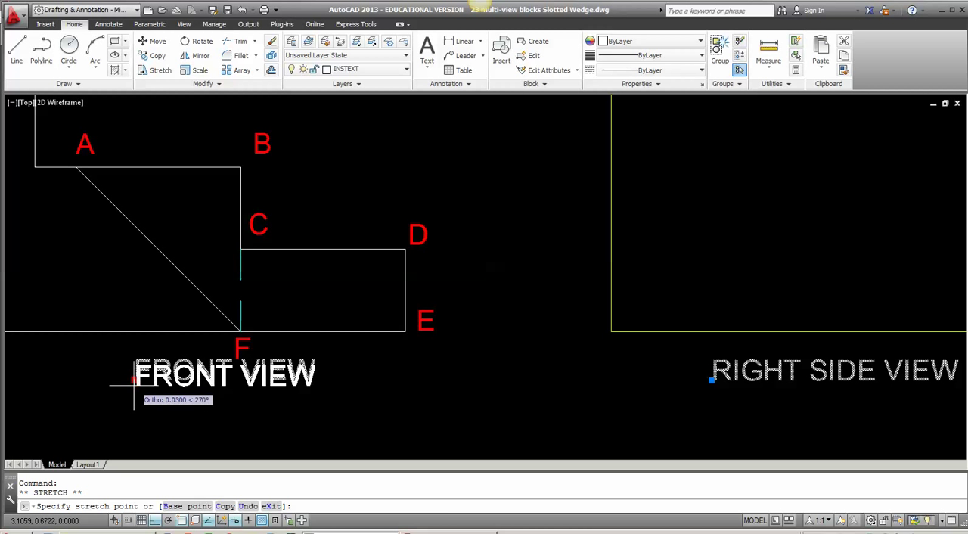
pyautogui.click(134, 389)
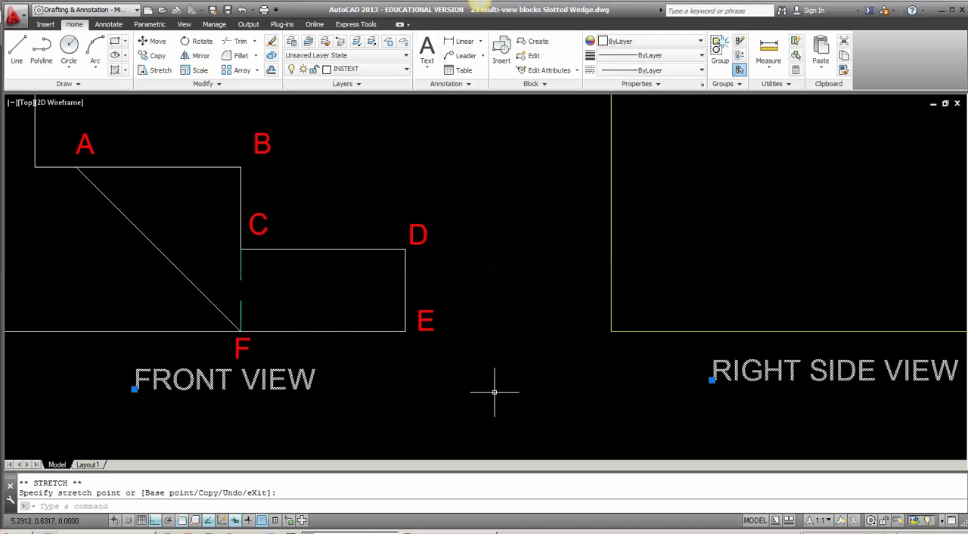
pyautogui.click(712, 380)
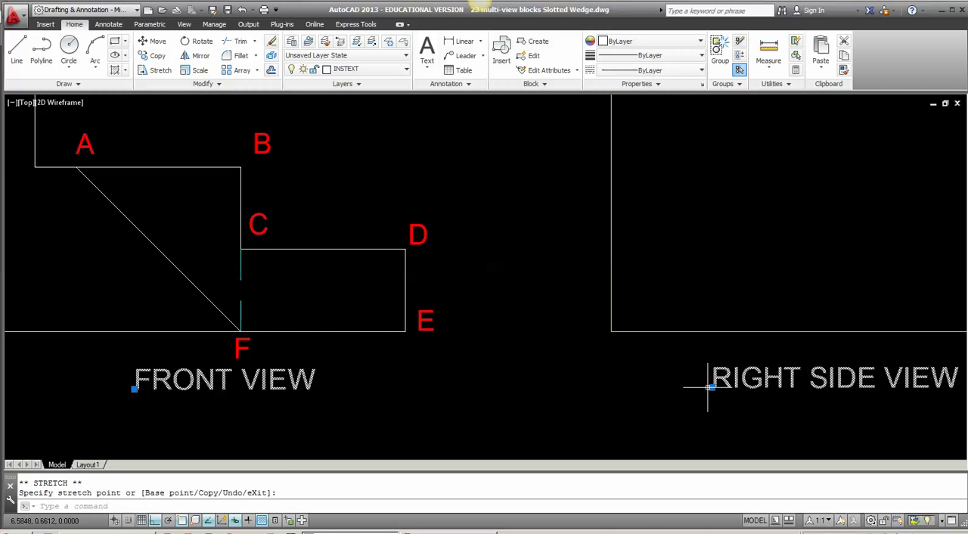
pyautogui.press('Escape')
pyautogui.scroll(-2, 598, 371)
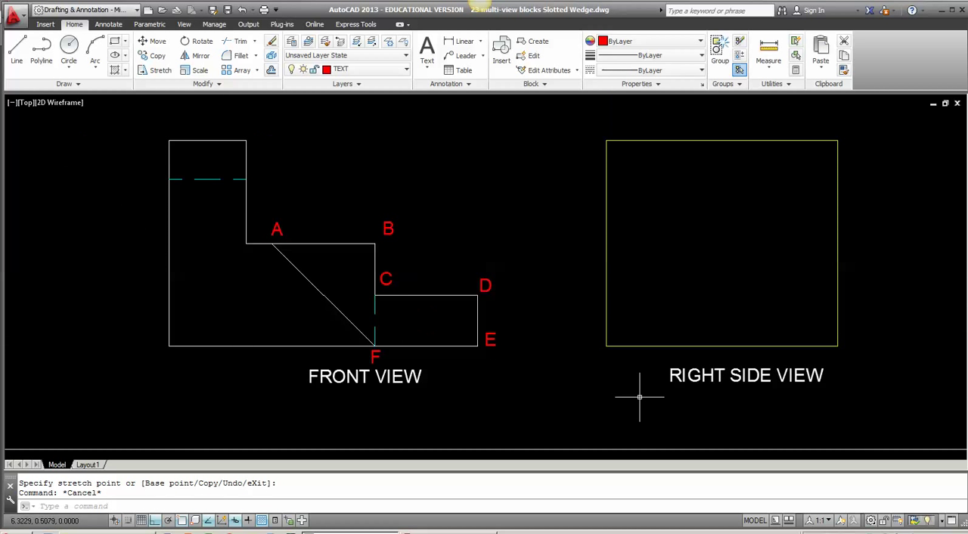
# Step: Move the FRONT VIEW title horizontally to the left so it is roughly centred beneath the front view
pyautogui.scroll(-2, 643, 397)
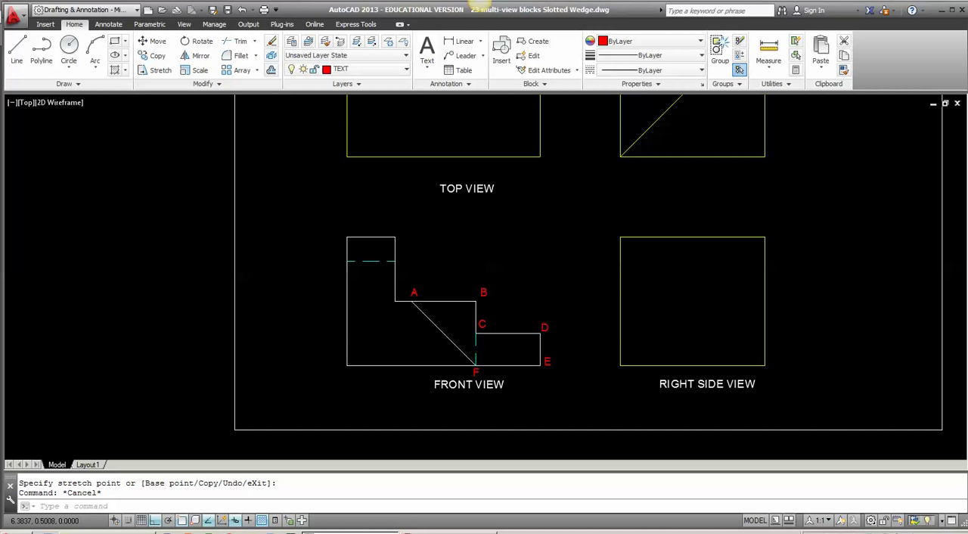
pyautogui.click(436, 386)
pyautogui.click(435, 386)
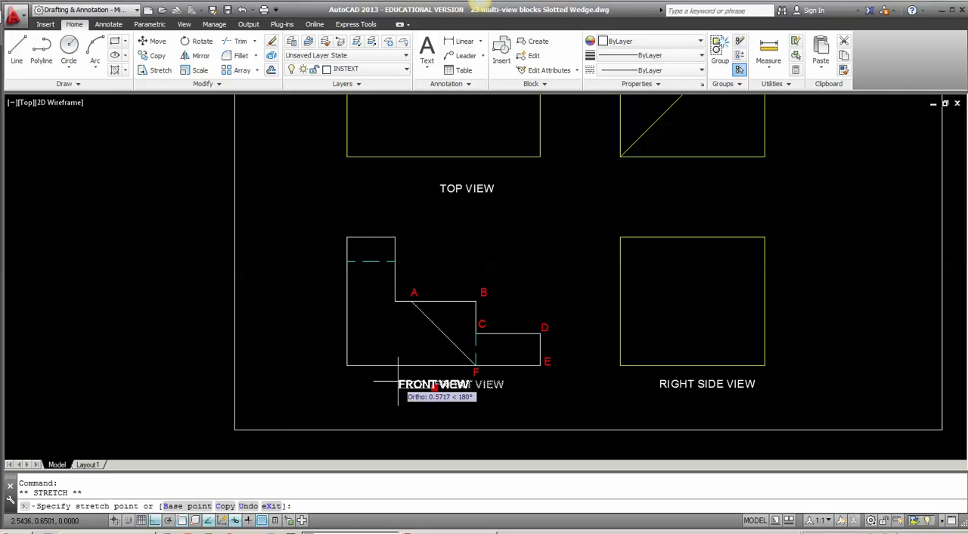
pyautogui.click(406, 385)
pyautogui.press('Escape')
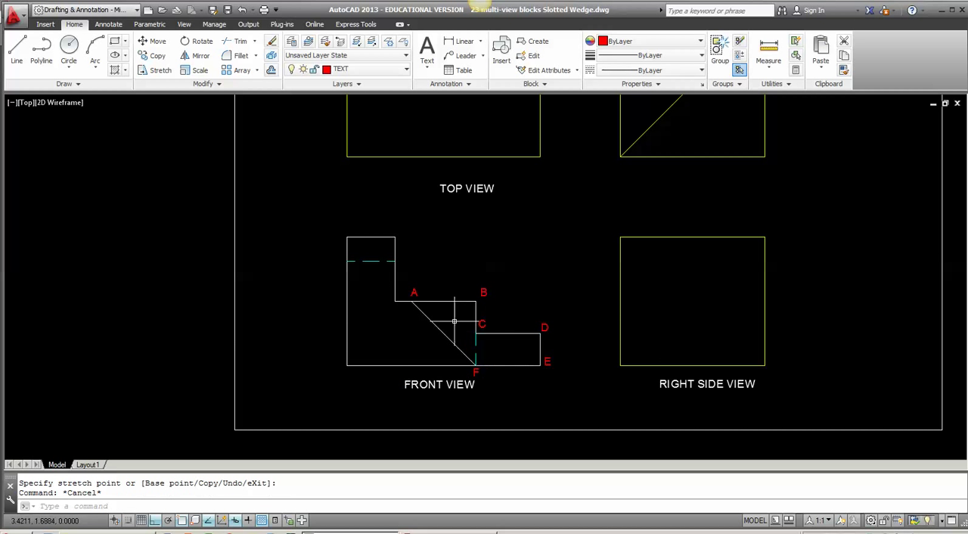
# Step: Confirm white as the OBJECT layer's colour and make OBJECT the current layer
pyautogui.moveTo(554, 350)
pyautogui.mouseDown(button='middle')
pyautogui.moveTo(540, 341)
pyautogui.moveTo(428, 345)
pyautogui.moveTo(371, 365)
pyautogui.mouseUp(button='middle')
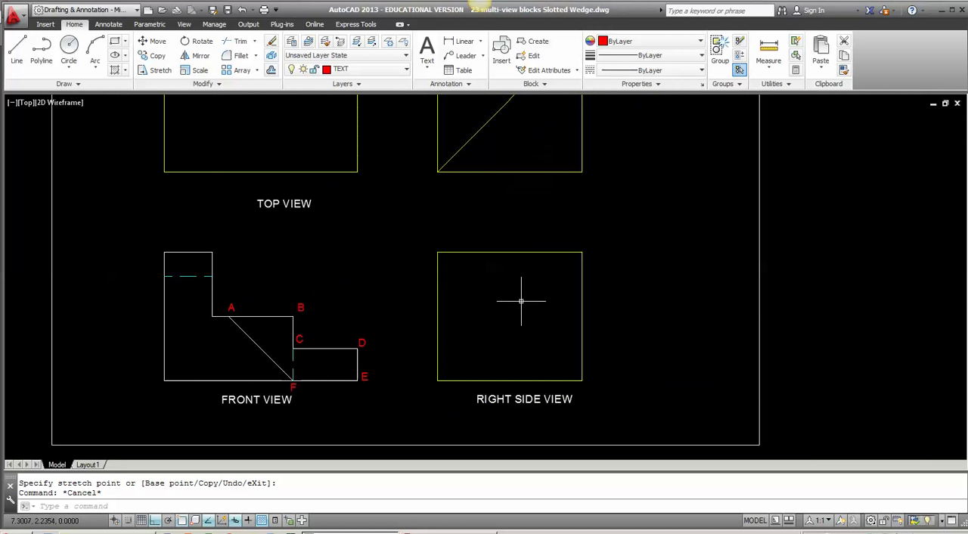
pyautogui.click(382, 69)
pyautogui.scroll(1, 401, 197)
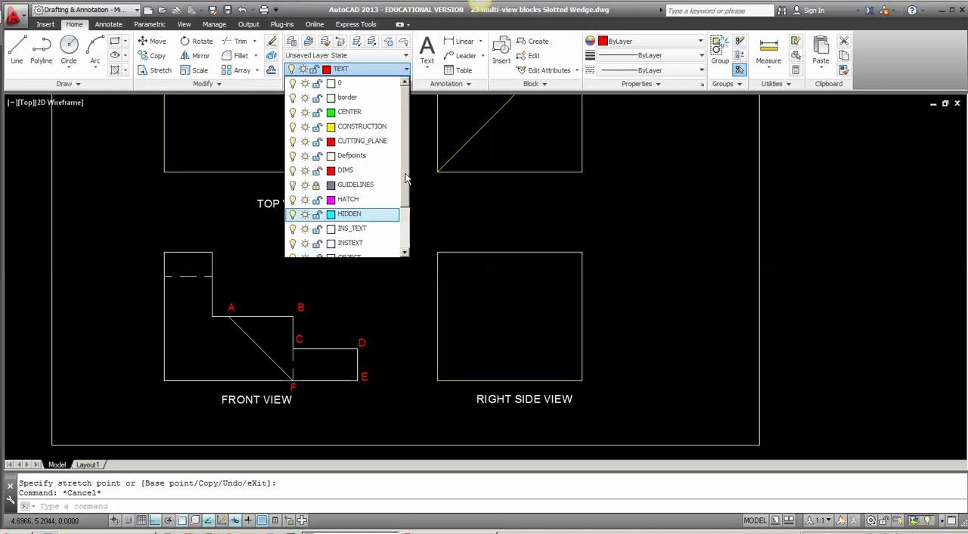
pyautogui.scroll(-2, 408, 216)
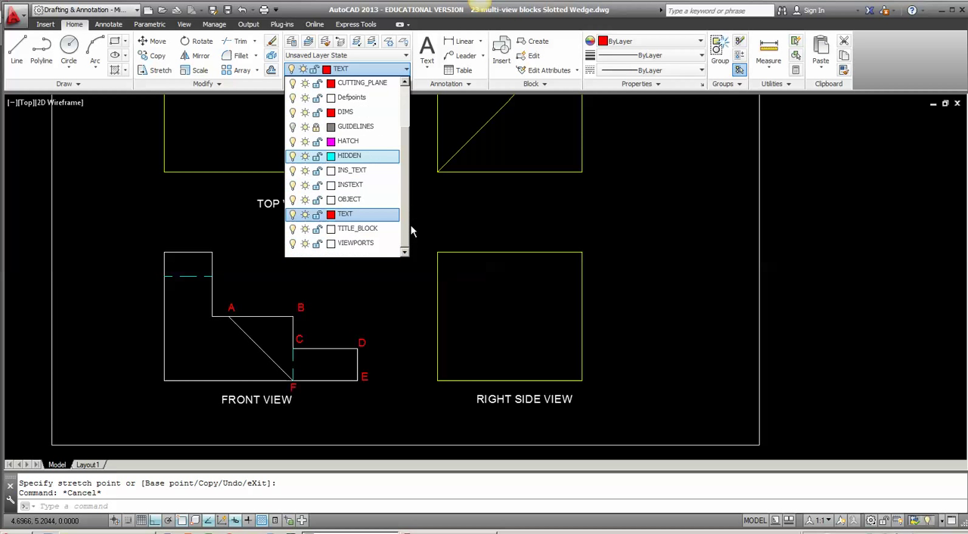
pyautogui.click(330, 199)
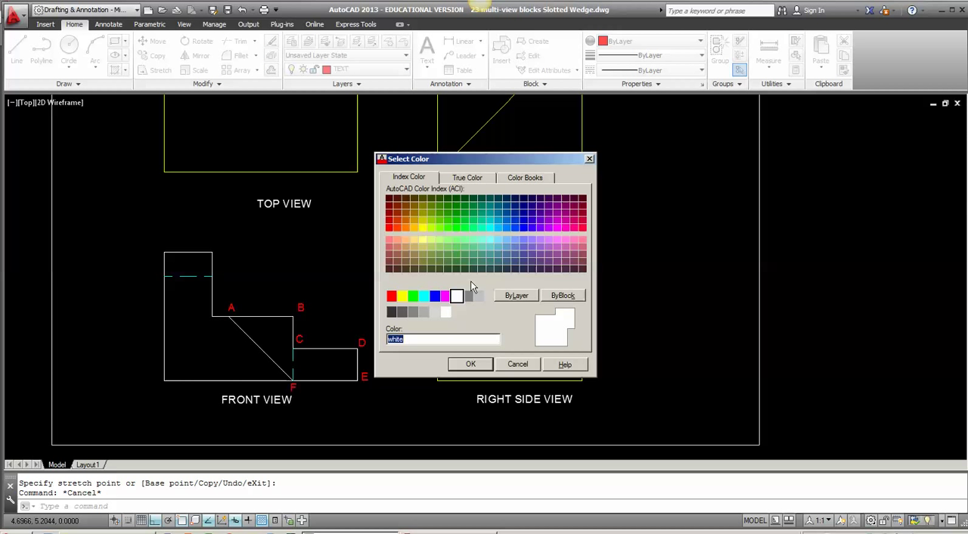
pyautogui.click(470, 365)
pyautogui.click(387, 76)
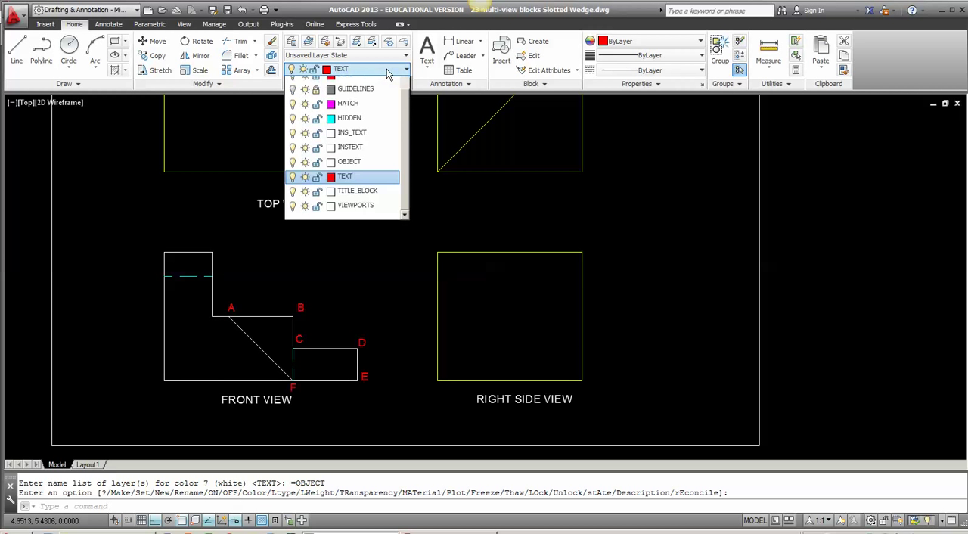
pyautogui.click(369, 203)
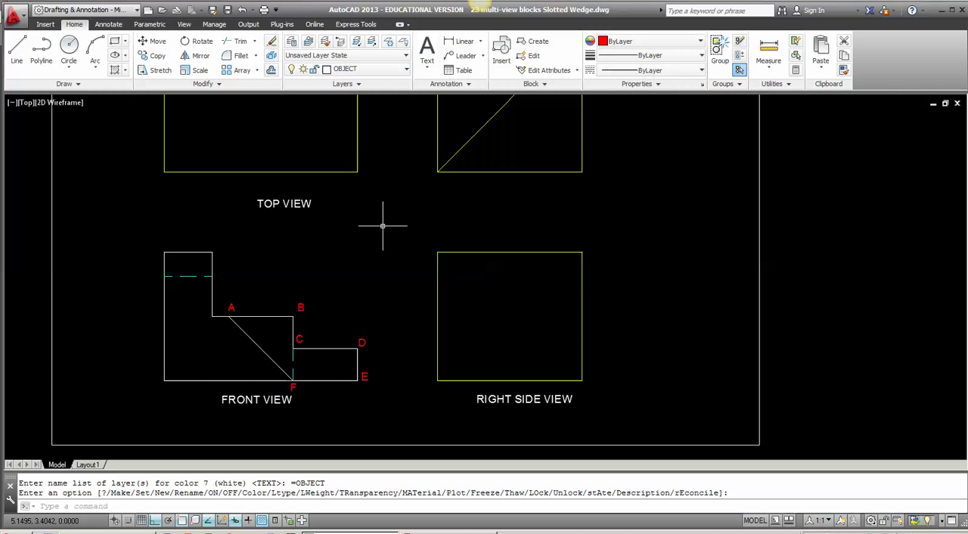
# Step: Put the right side view's two vertical lines and bottom line on the OBJECT layer
pyautogui.click(600, 386)
pyautogui.click(432, 289)
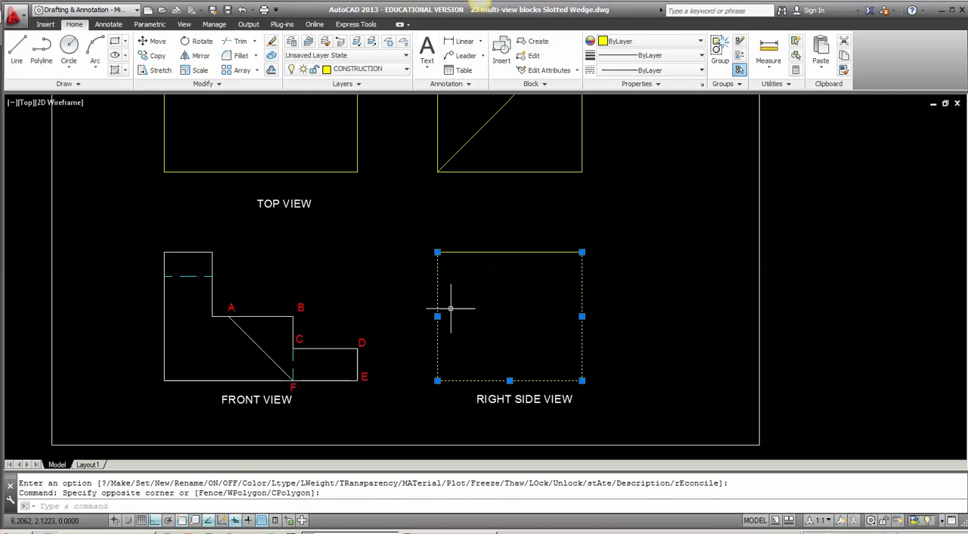
pyautogui.click(402, 73)
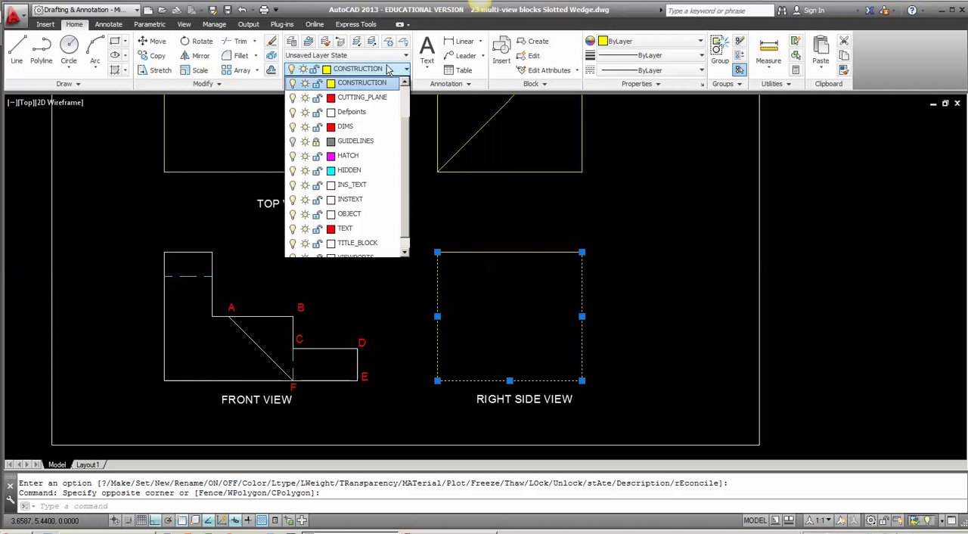
pyautogui.scroll(-1, 370, 215)
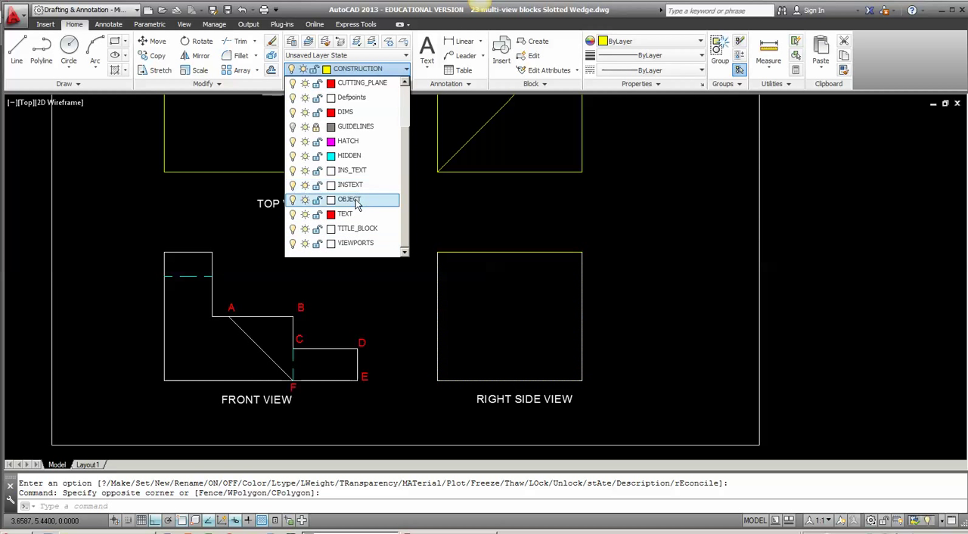
pyautogui.click(354, 199)
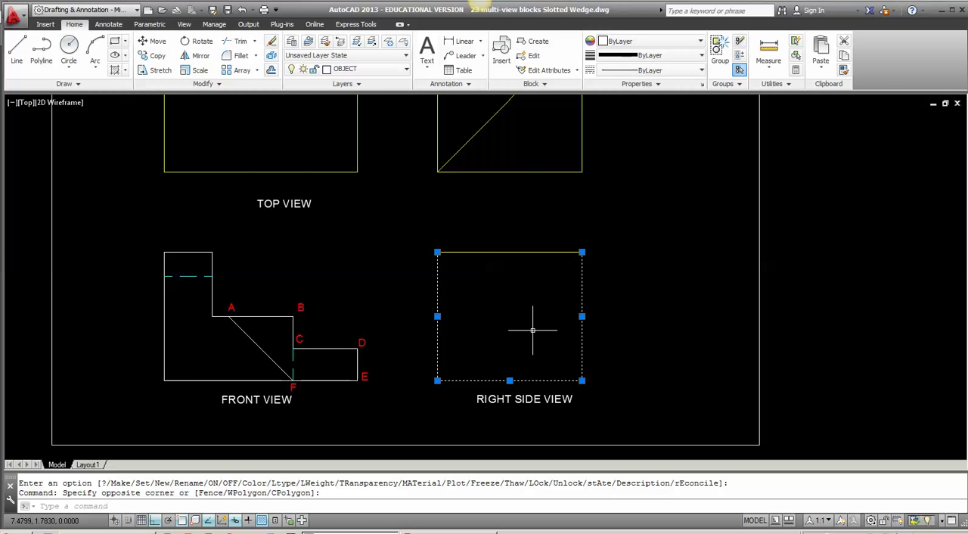
pyautogui.press('Escape')
# Step: Check the Corner Stop handout in Adobe Reader, return to AutoCAD and erase the right side view's top construction line
pyautogui.click(449, 532)
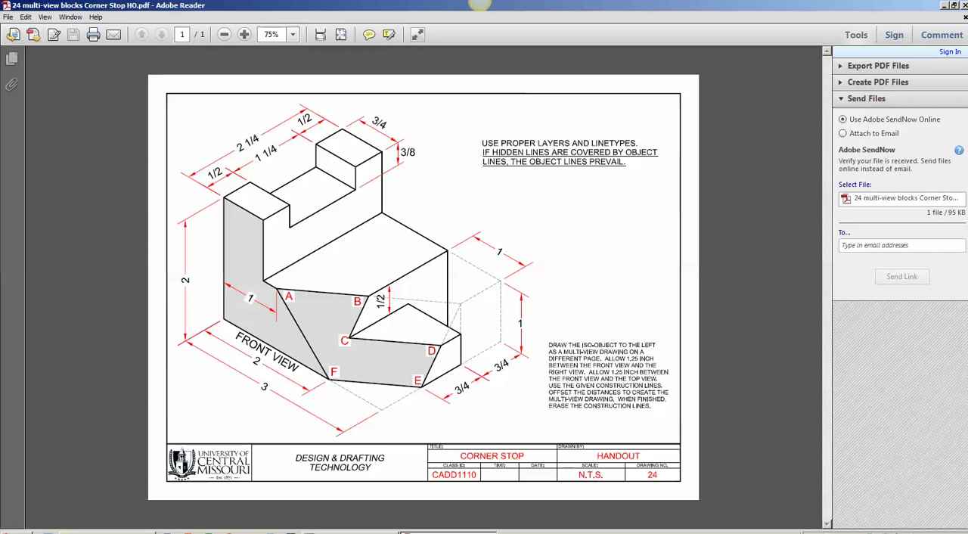
pyautogui.click(352, 531)
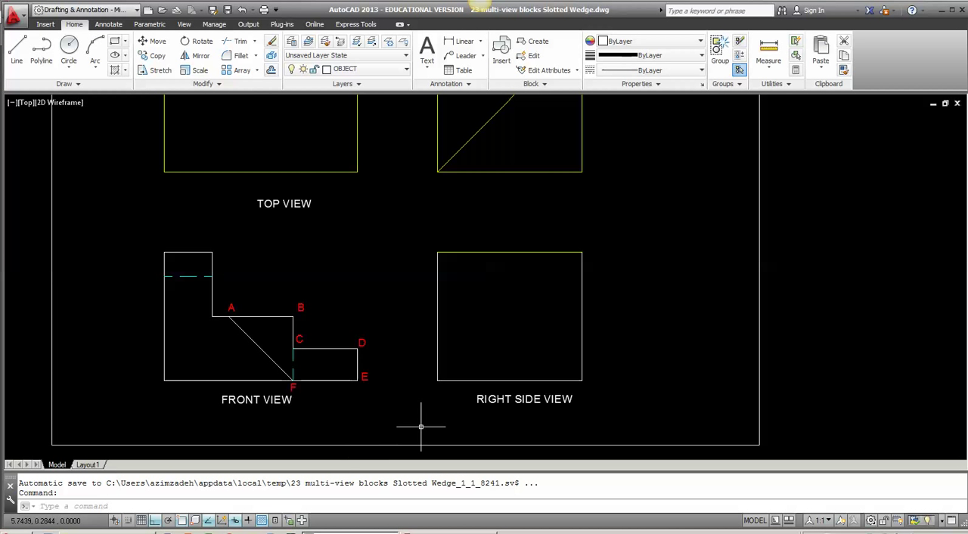
pyautogui.moveTo(515, 380); pyautogui.dragTo(471, 407, button='middle')
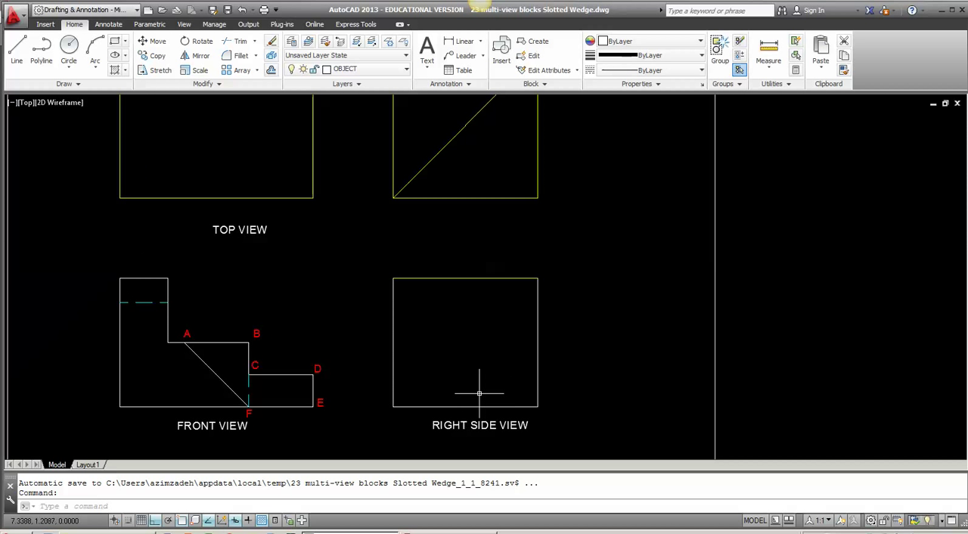
pyautogui.click(519, 284)
pyautogui.click(441, 271)
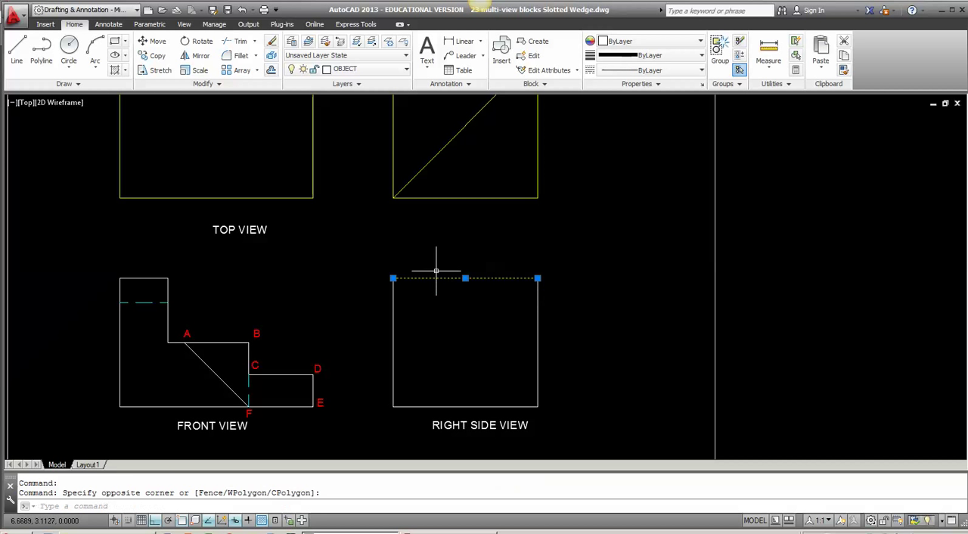
pyautogui.press('Delete')
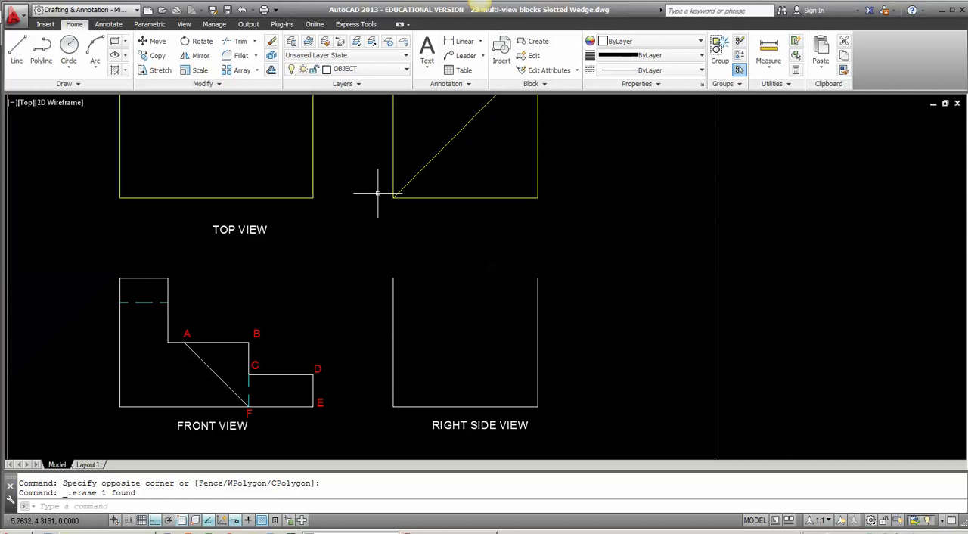
# Step: Draw the right side view's notched top edge from its left corner: 0.5 right, 0.375 down, 1.25 right, up, and across to the right edge
pyautogui.write('L')
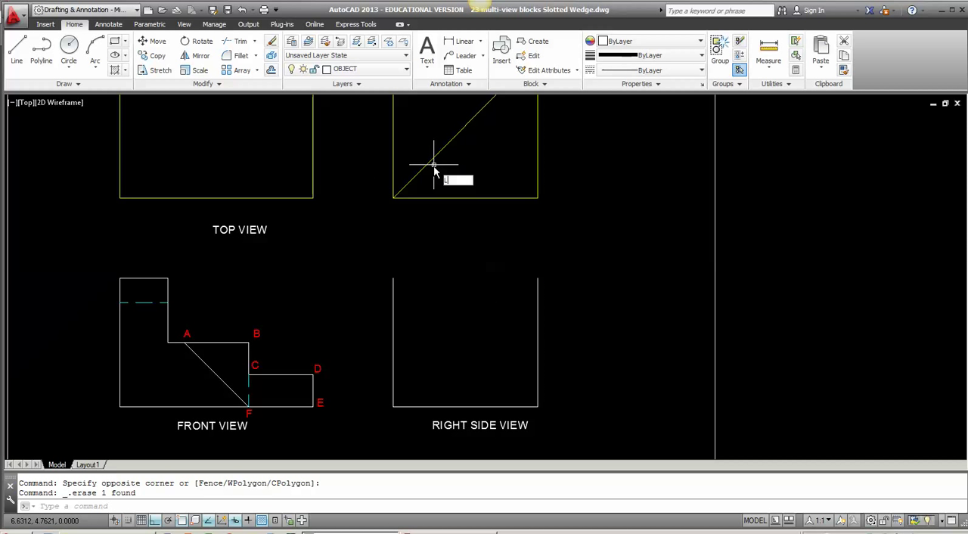
pyautogui.press('Return')
pyautogui.click(392, 279)
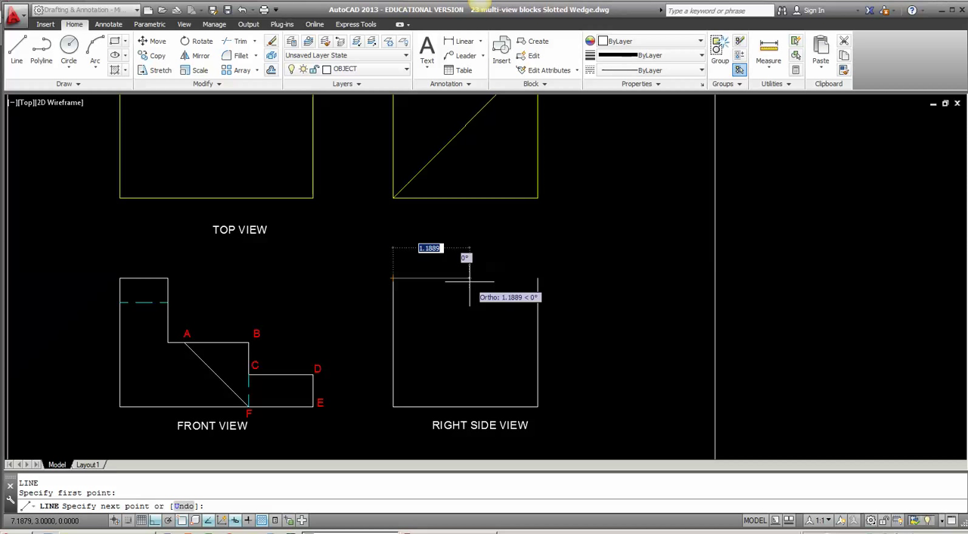
pyautogui.write('.5')
pyautogui.press('Return')
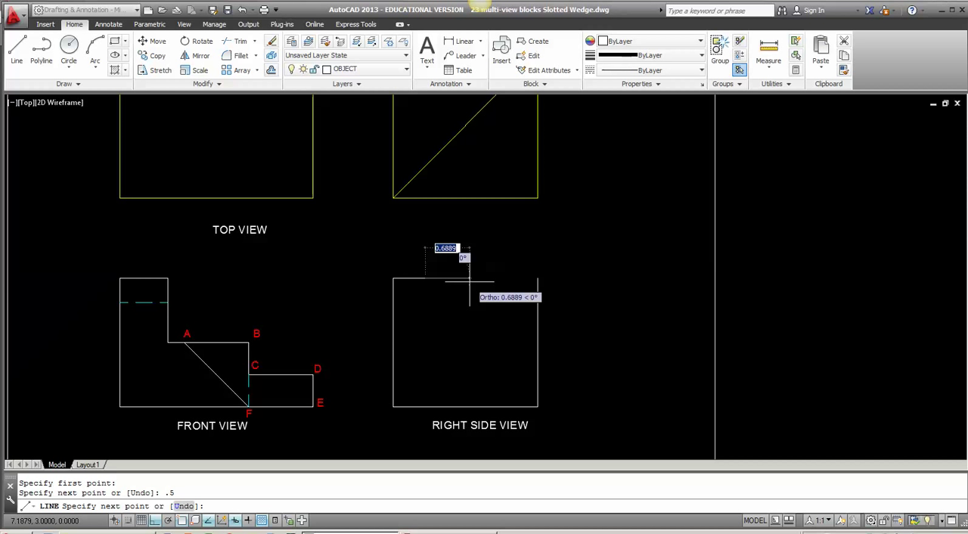
pyautogui.write('.375')
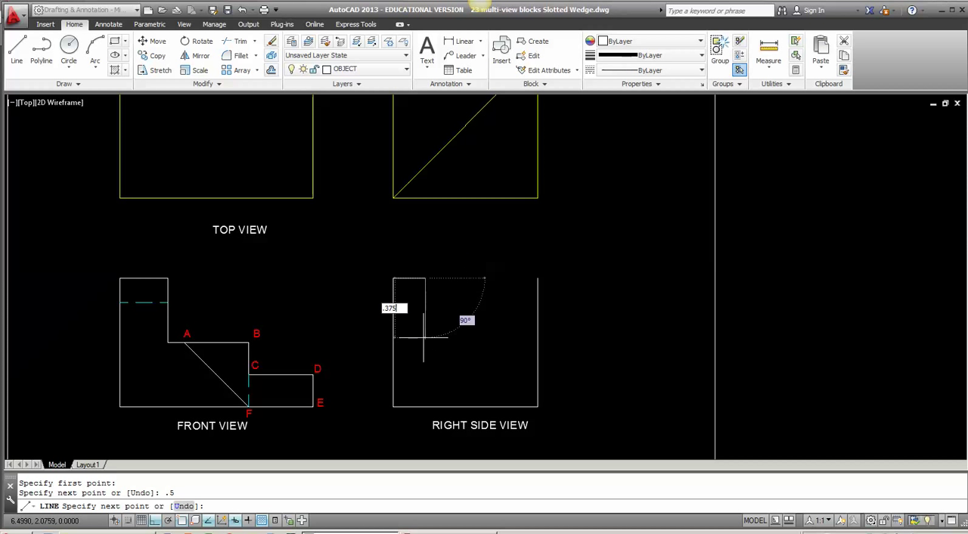
pyautogui.press('Return')
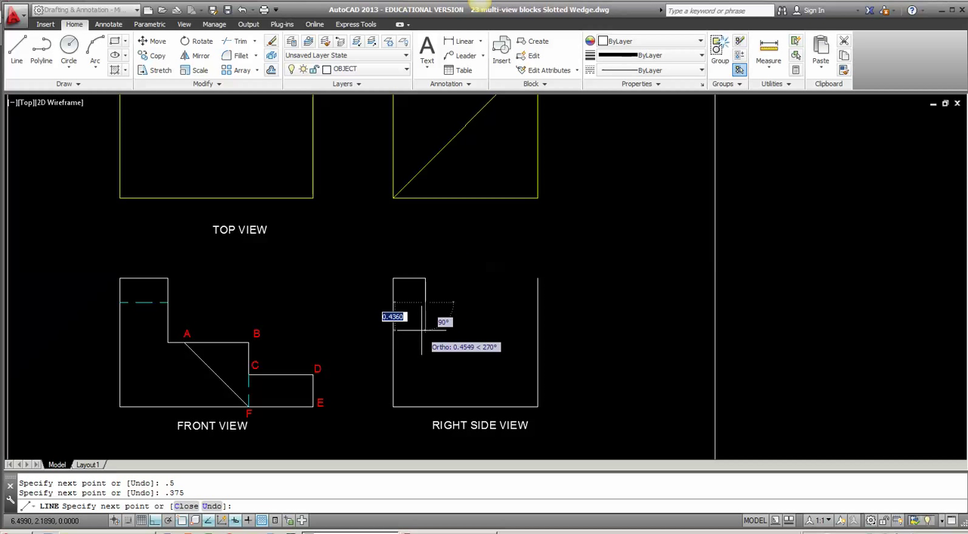
pyautogui.write('1.25')
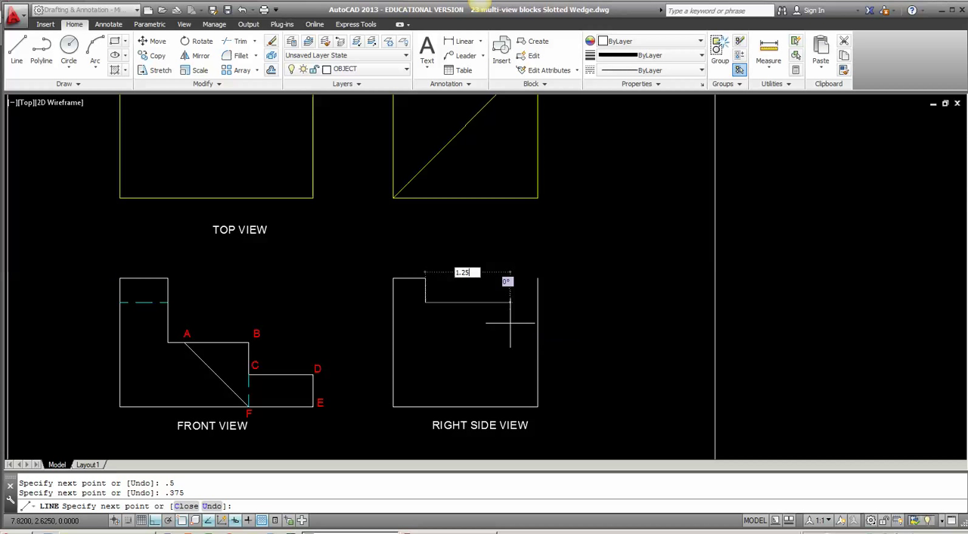
pyautogui.press('Return')
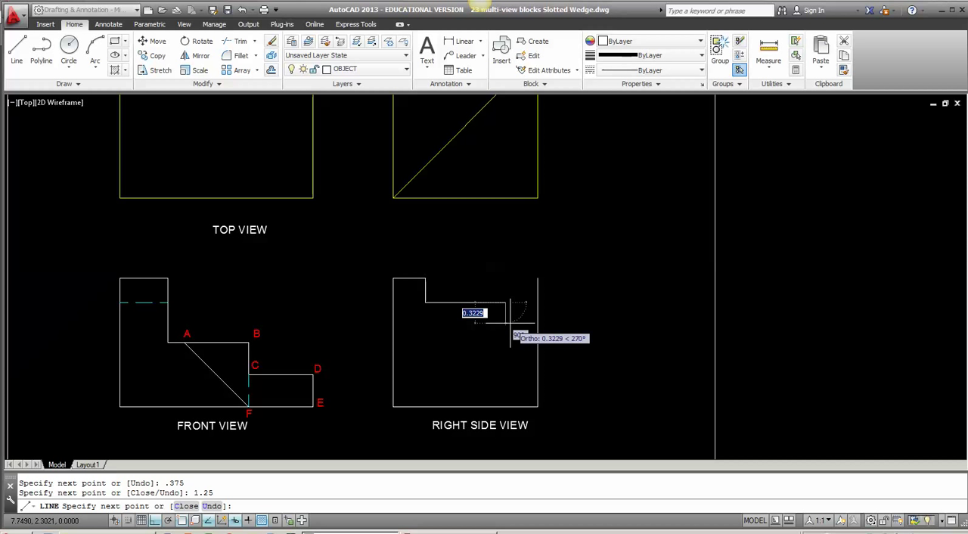
pyautogui.click(505, 279)
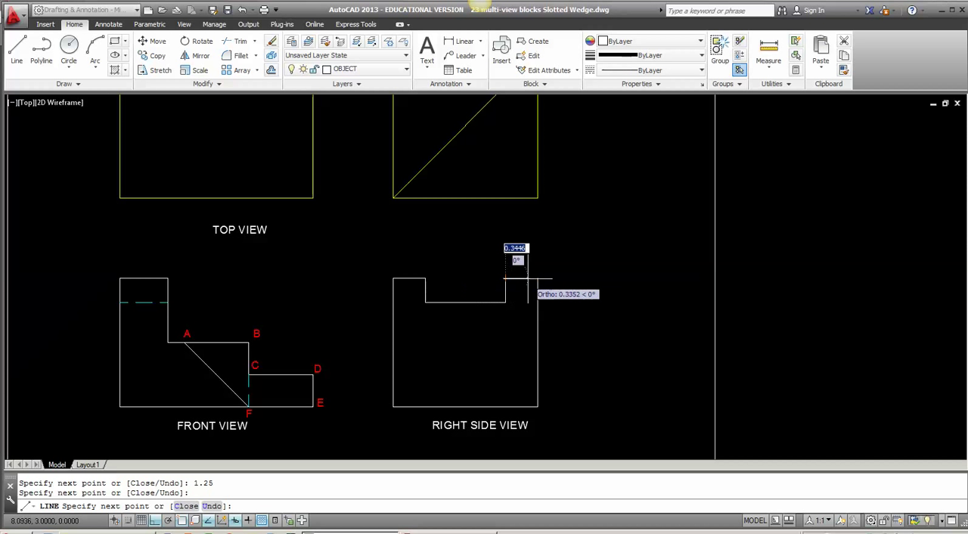
pyautogui.click(538, 279)
pyautogui.press('Return')
pyautogui.press('Return')
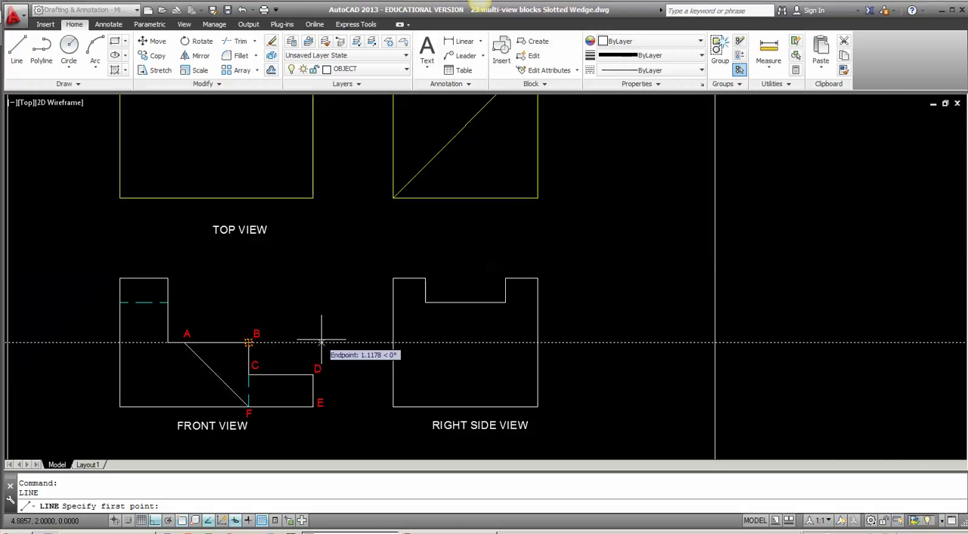
# Step: Draw two horizontal lines across the right side view, projected level with points B and D of the front view
pyautogui.click(393, 342)
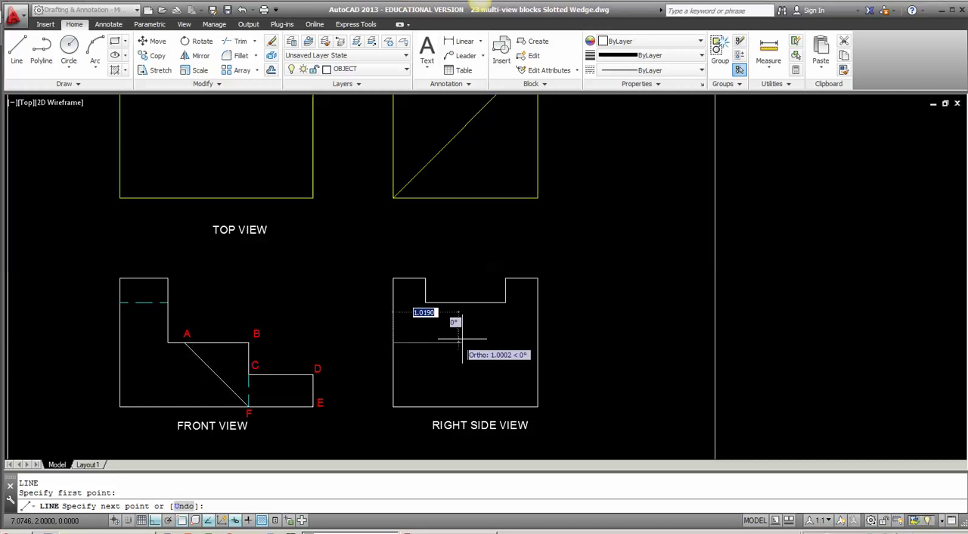
pyautogui.click(538, 343)
pyautogui.press('Return')
pyautogui.press('Return')
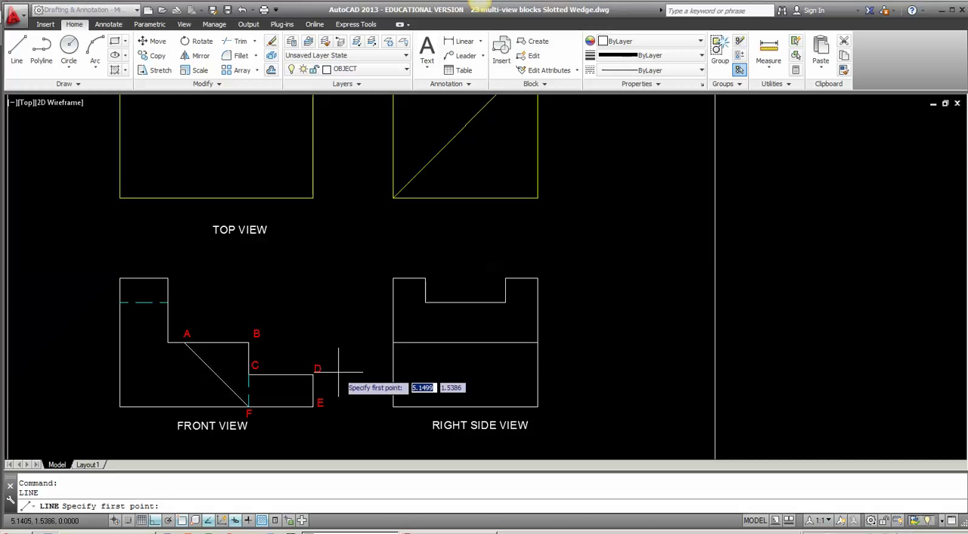
pyautogui.click(393, 374)
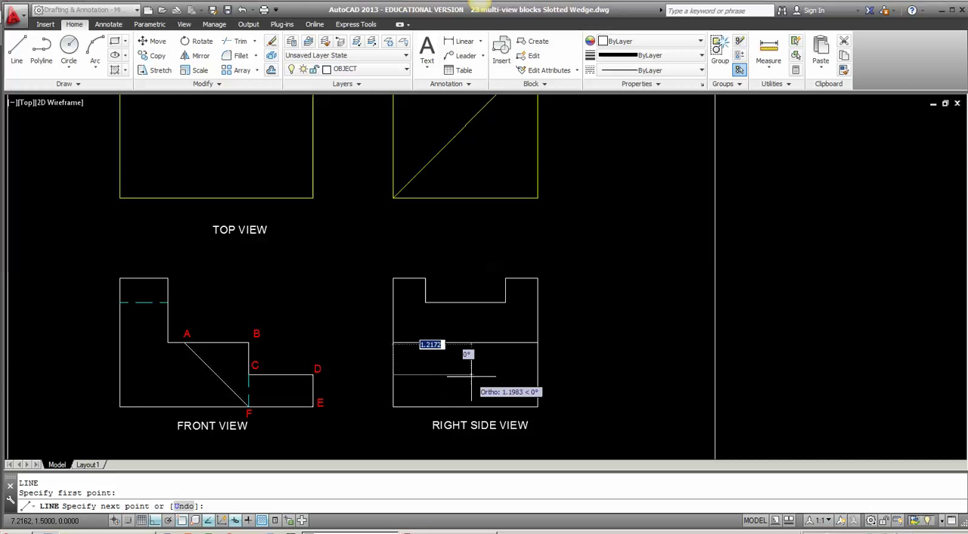
pyautogui.click(538, 376)
pyautogui.press('Return')
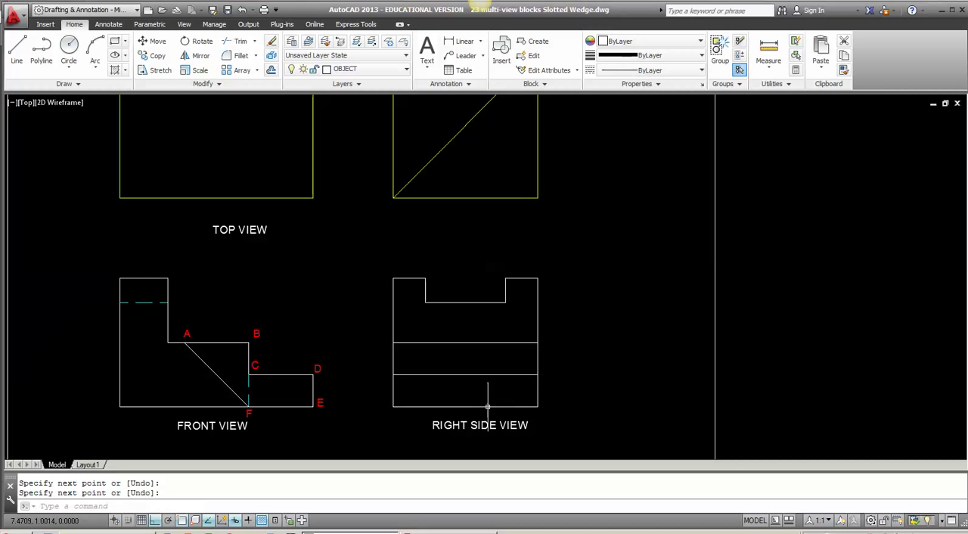
# Step: Offset the right side view's right edge inward by 0.75, and offset the resulting line another 0.75 to the left
pyautogui.moveTo(491, 400); pyautogui.dragTo(475, 358, button='middle')
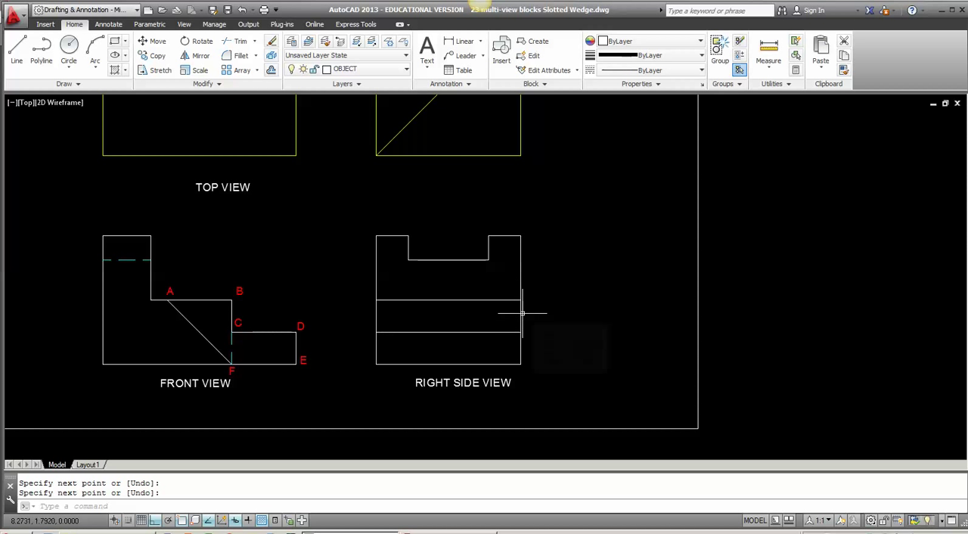
pyautogui.write('o')
pyautogui.press('Return')
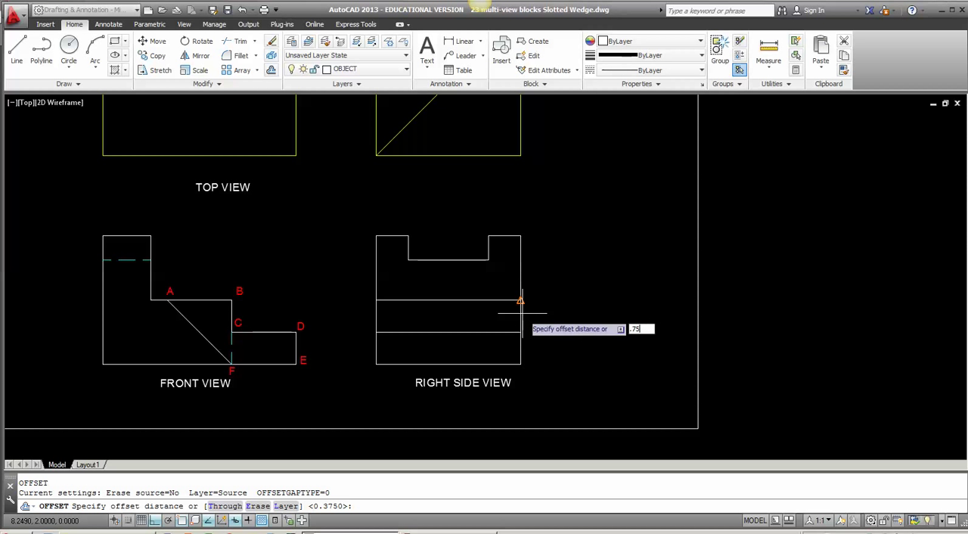
pyautogui.press('Return')
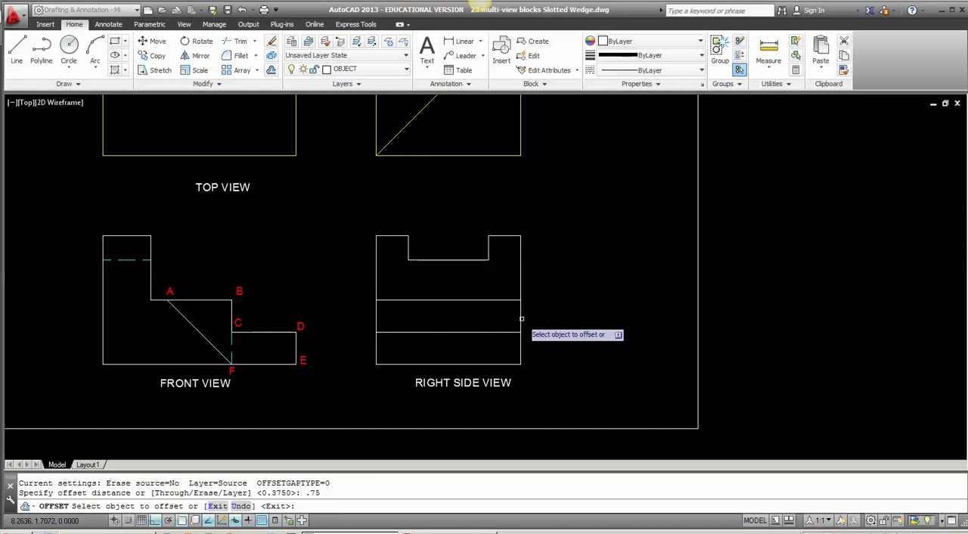
pyautogui.click(521, 320)
pyautogui.click(482, 322)
pyautogui.click(473, 321)
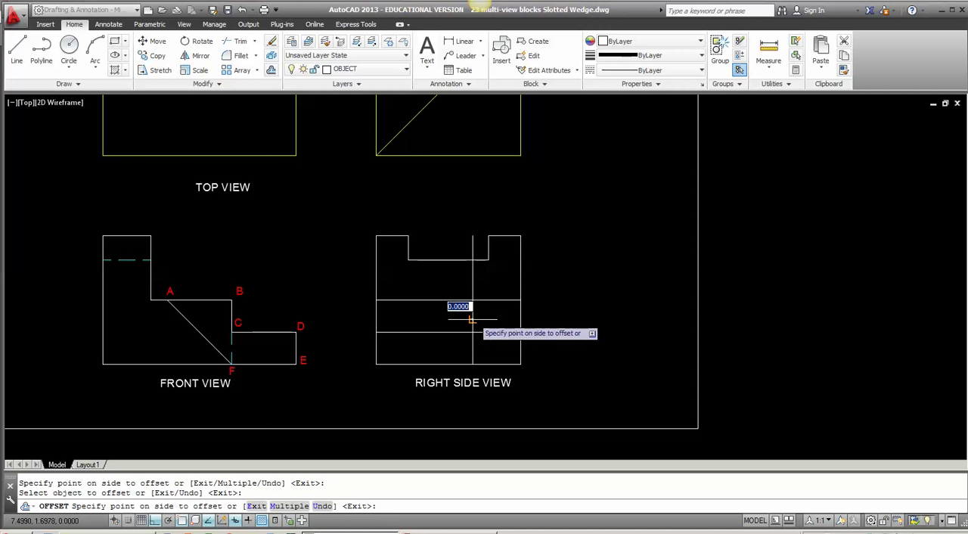
pyautogui.click(445, 323)
pyautogui.press('Return')
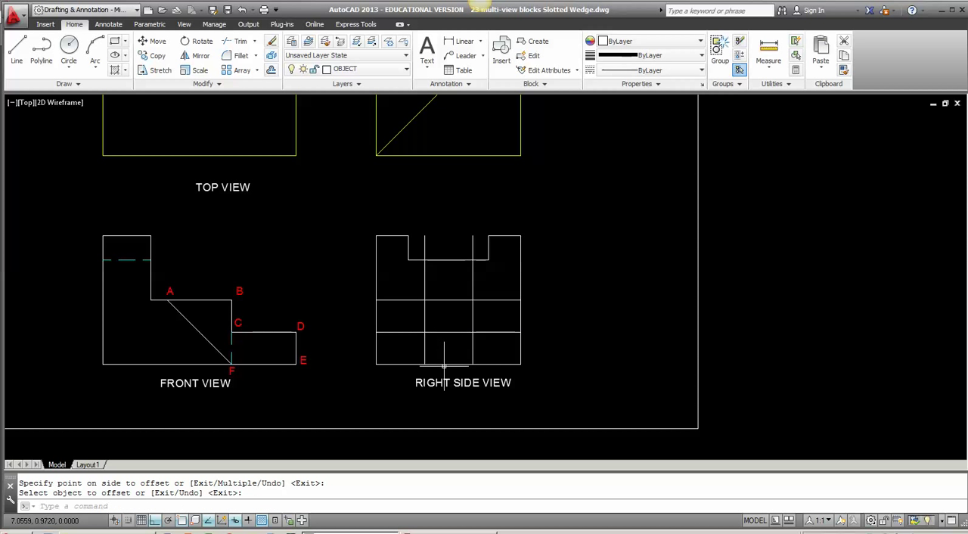
# Step: Draw a diagonal from the left offset line's bottom end to where the right offset line meets the upper horizontal line
pyautogui.write('l')
pyautogui.press('Return')
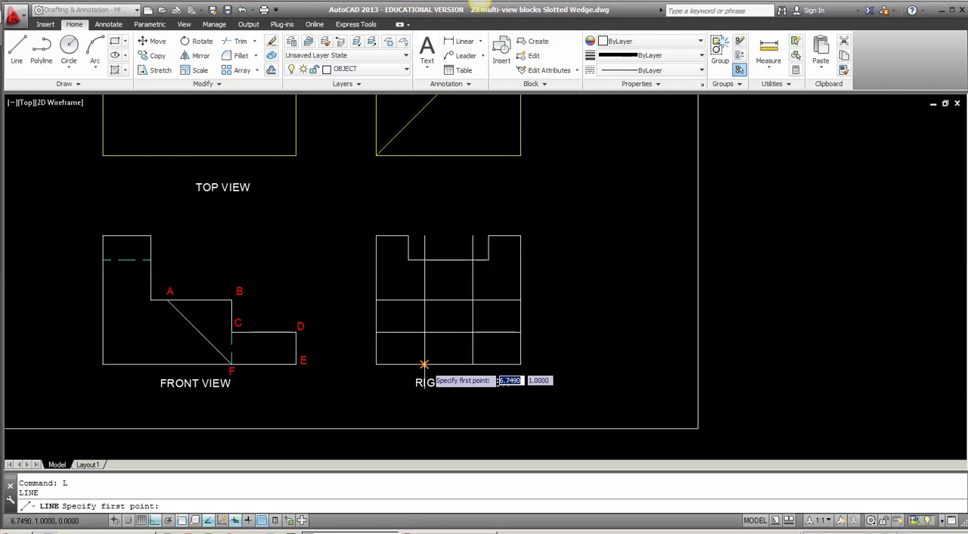
pyautogui.click(425, 364)
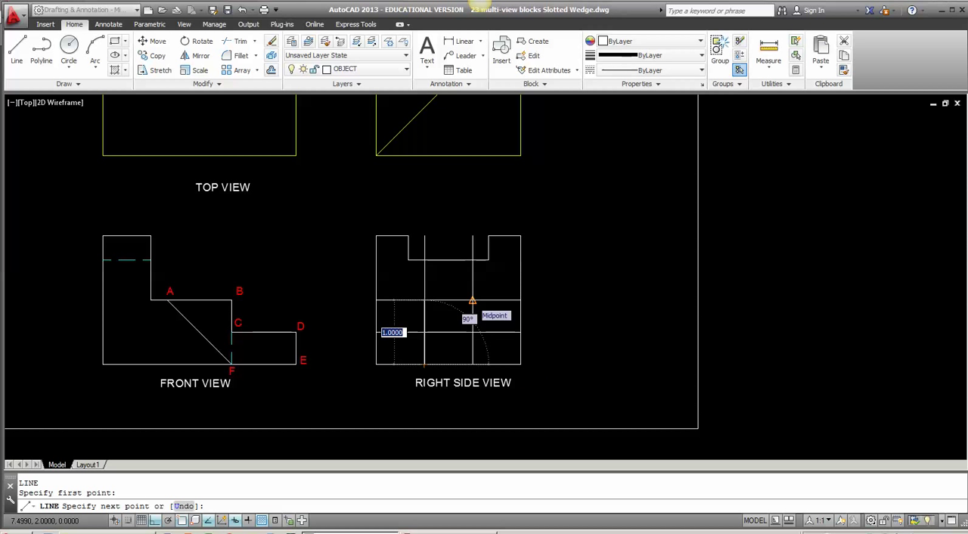
pyautogui.click(473, 301)
pyautogui.press('Return')
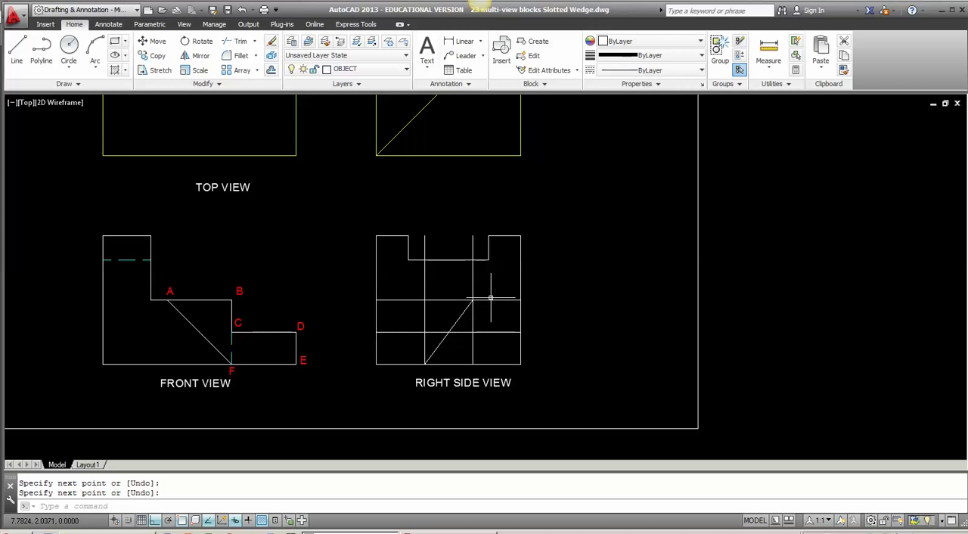
# Step: Trim the diagonal and the right offset line where they run between the right side view's two horizontal lines
pyautogui.write('t')
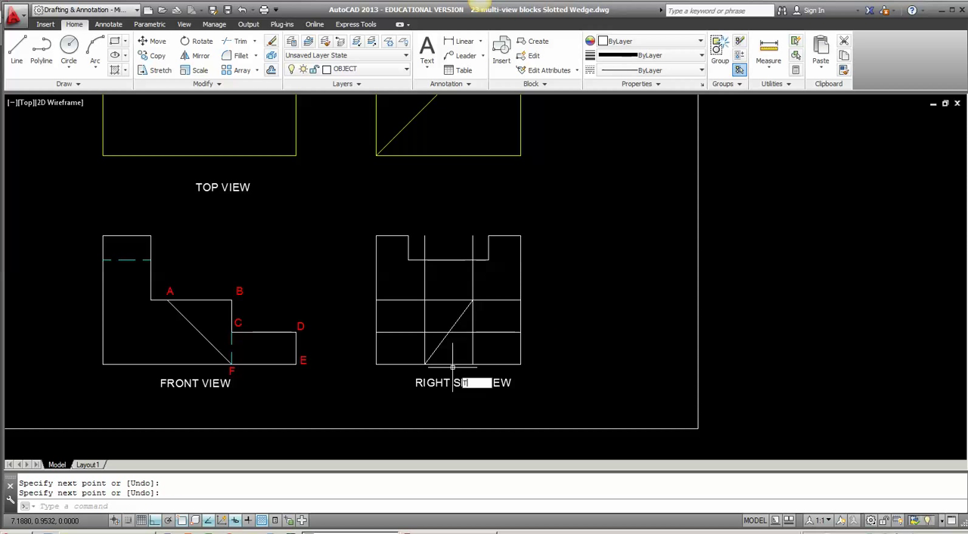
pyautogui.write('r')
pyautogui.press('Return')
pyautogui.press('Return')
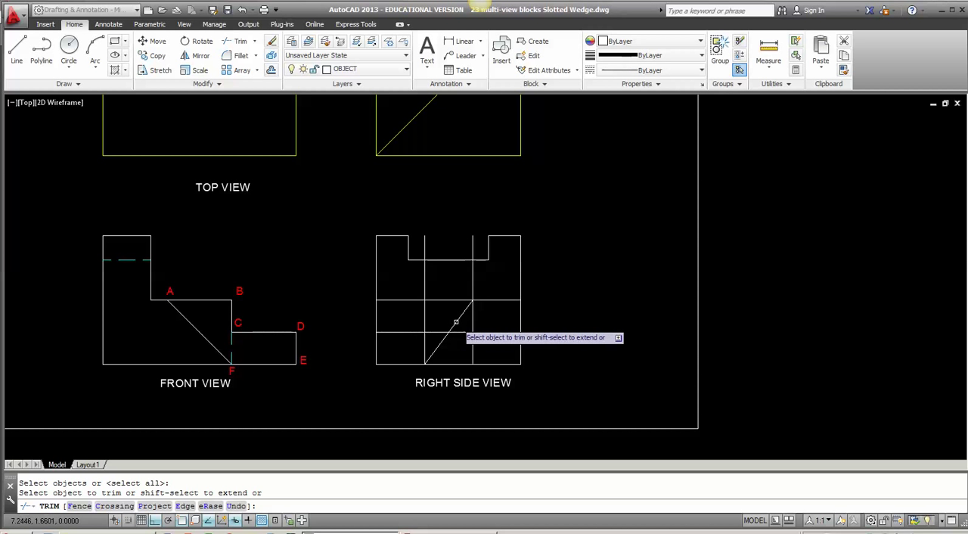
pyautogui.click(456, 323)
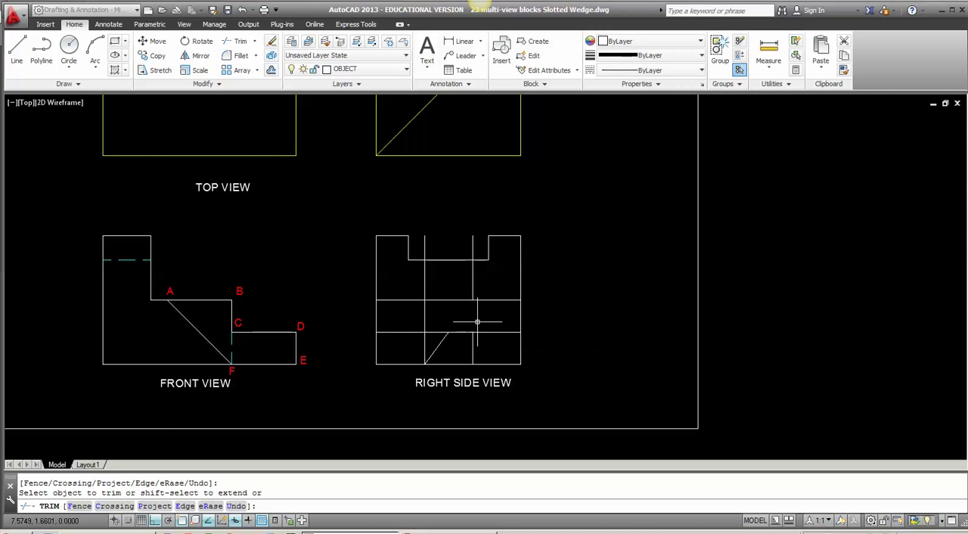
pyautogui.press('Return')
# Step: Erase the left offset line and the right offset line's remaining piece above the upper horizontal line
pyautogui.click(484, 283)
pyautogui.click(400, 290)
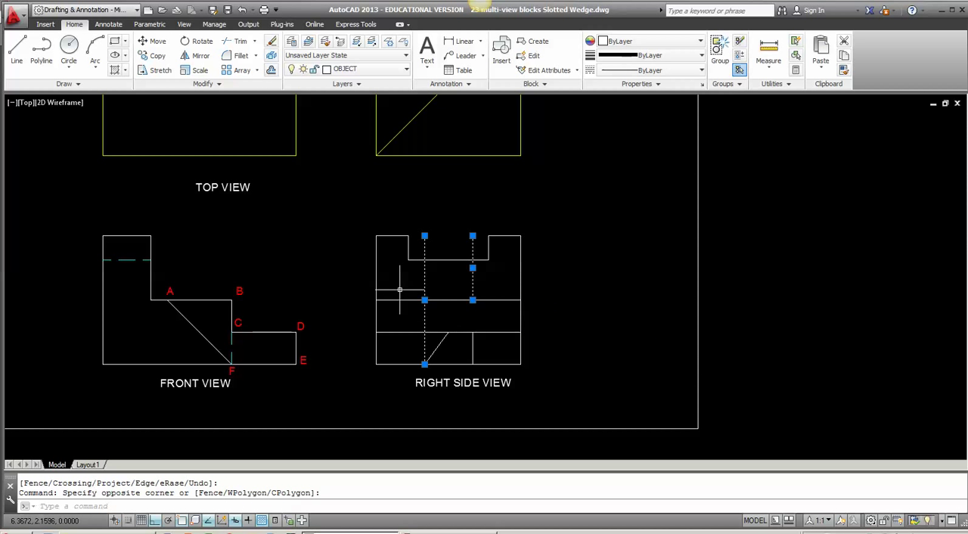
pyautogui.press('Delete')
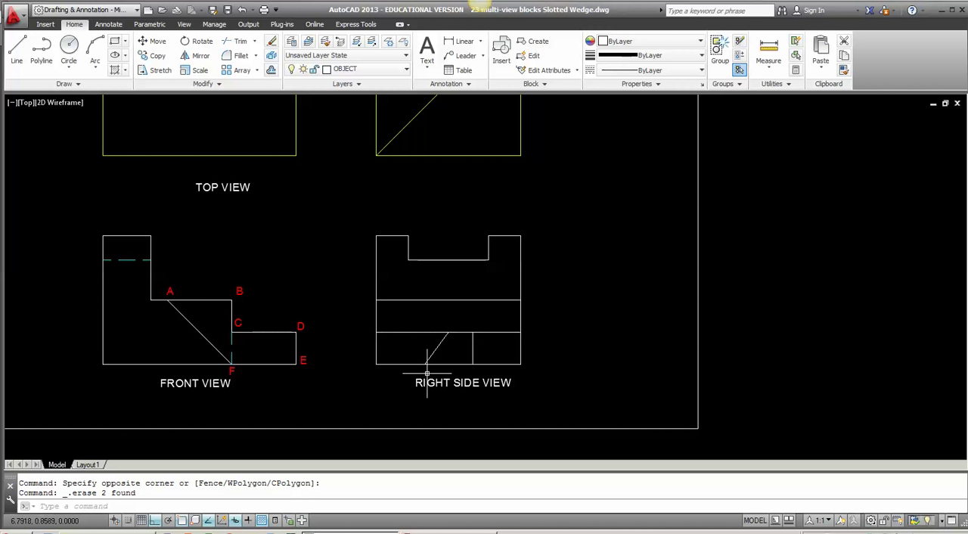
# Step: Copy the front view's E label to just below the diagonal's lower end in the right side view, with ortho and object snap off
pyautogui.moveTo(428, 374); pyautogui.dragTo(427, 356, button='middle')
pyautogui.write('C')
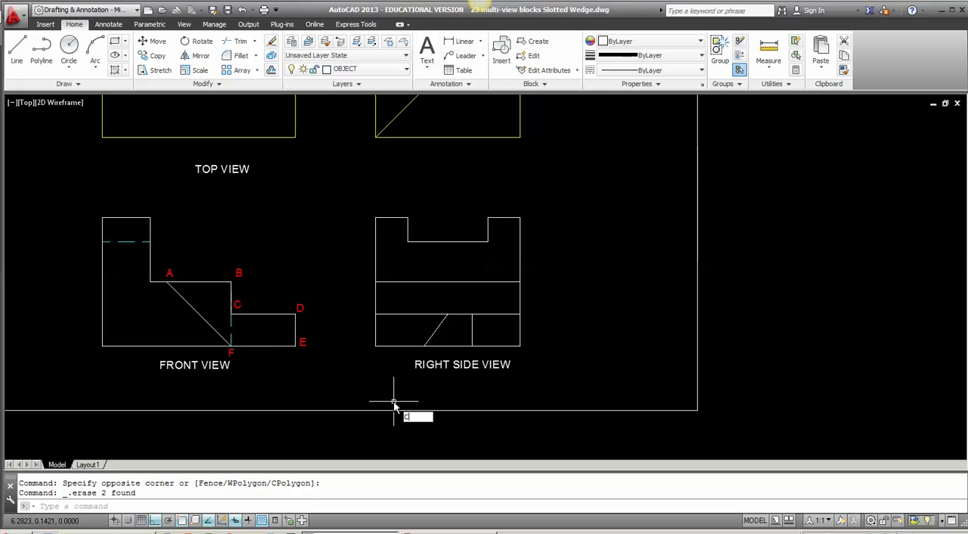
pyautogui.write('O')
pyautogui.press('Return')
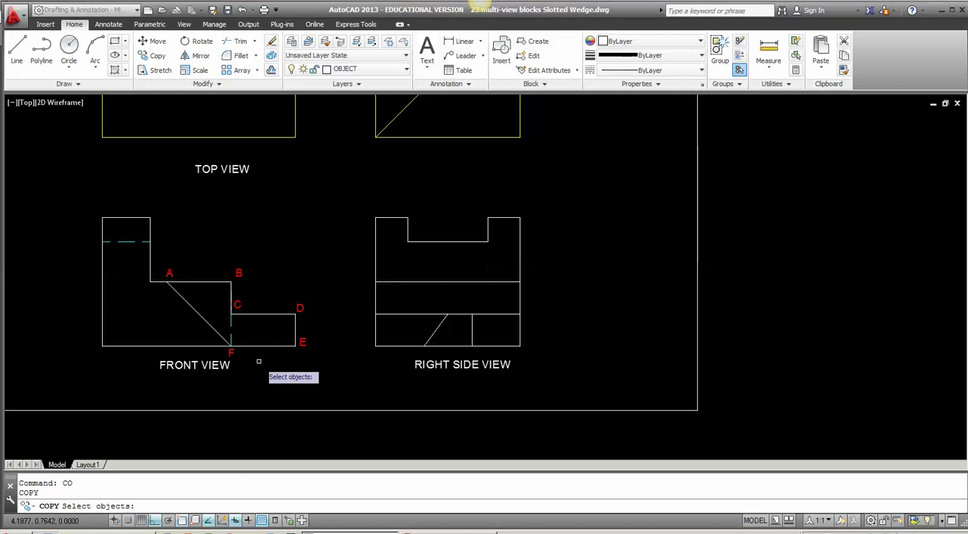
pyautogui.scroll(1, 261, 369)
pyautogui.scroll(1, 332, 354)
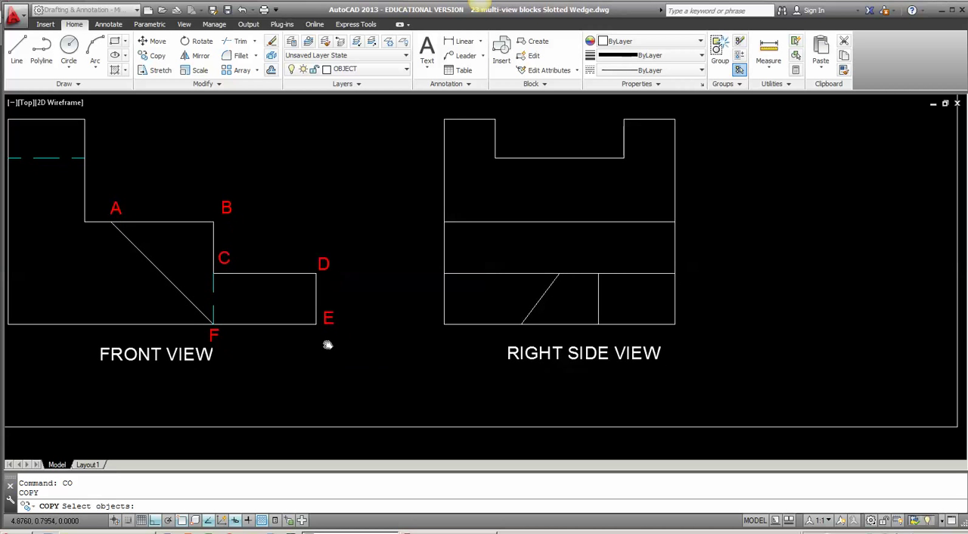
pyautogui.moveTo(328, 345); pyautogui.dragTo(323, 349, button='middle')
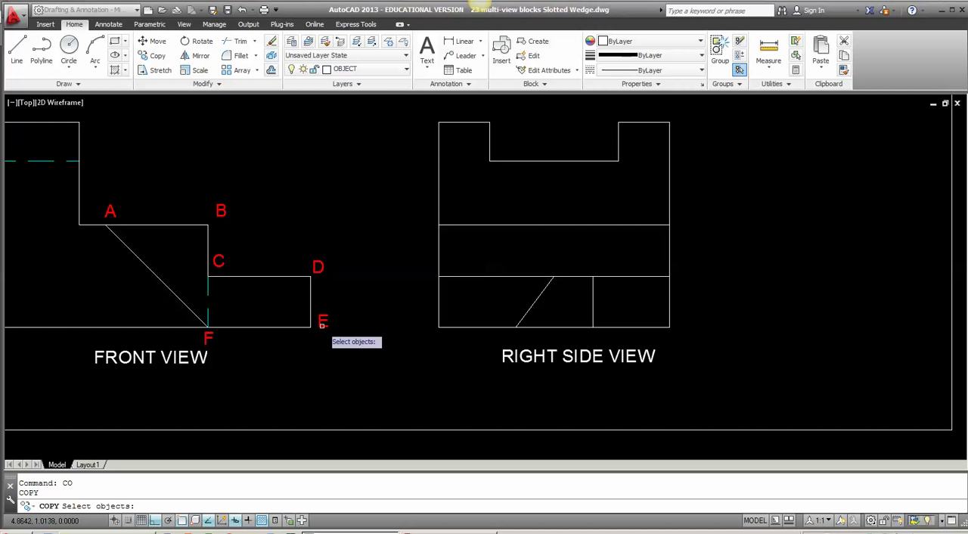
pyautogui.click(322, 324)
pyautogui.press('Return')
pyautogui.click(323, 327)
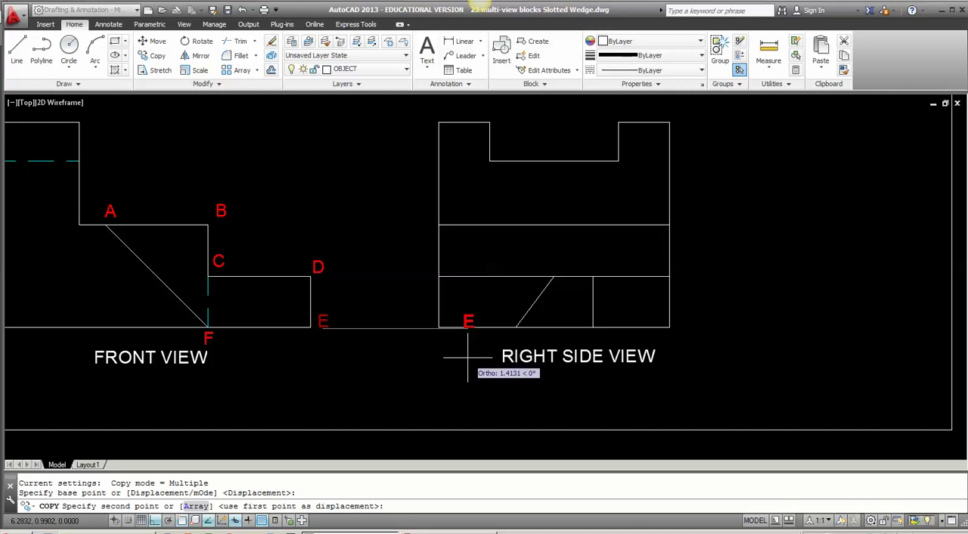
pyautogui.press('F8')
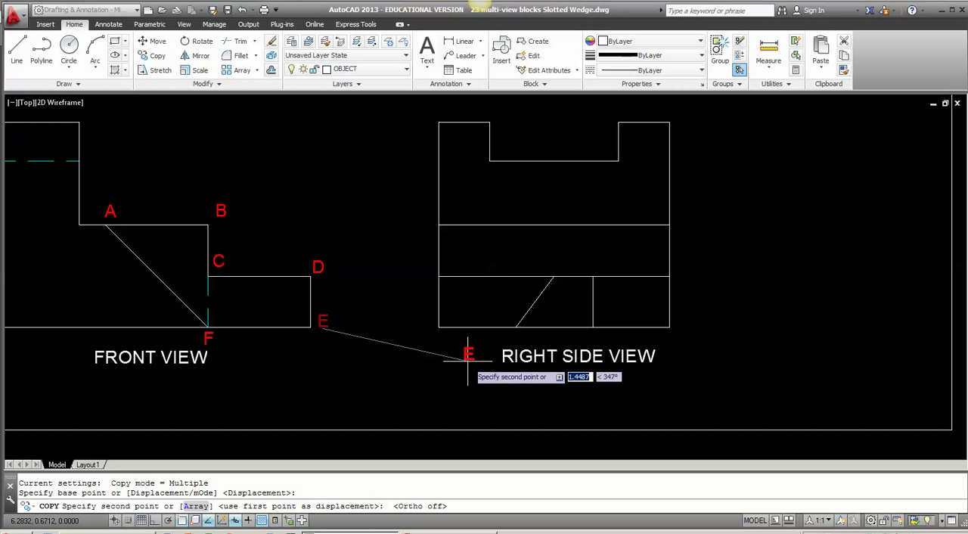
pyautogui.scroll(6, 468, 356)
pyautogui.press('F3')
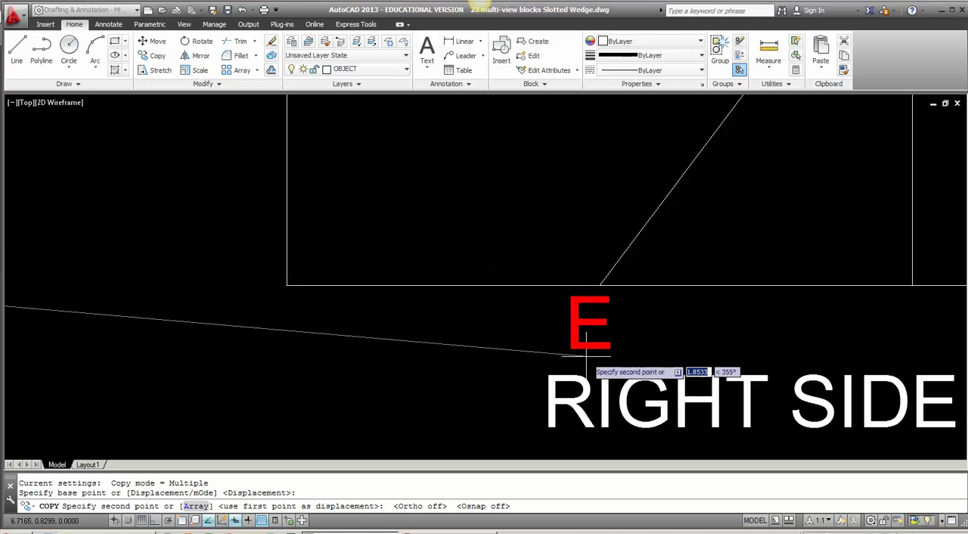
pyautogui.click(586, 354)
pyautogui.press('Return')
pyautogui.press('Return')
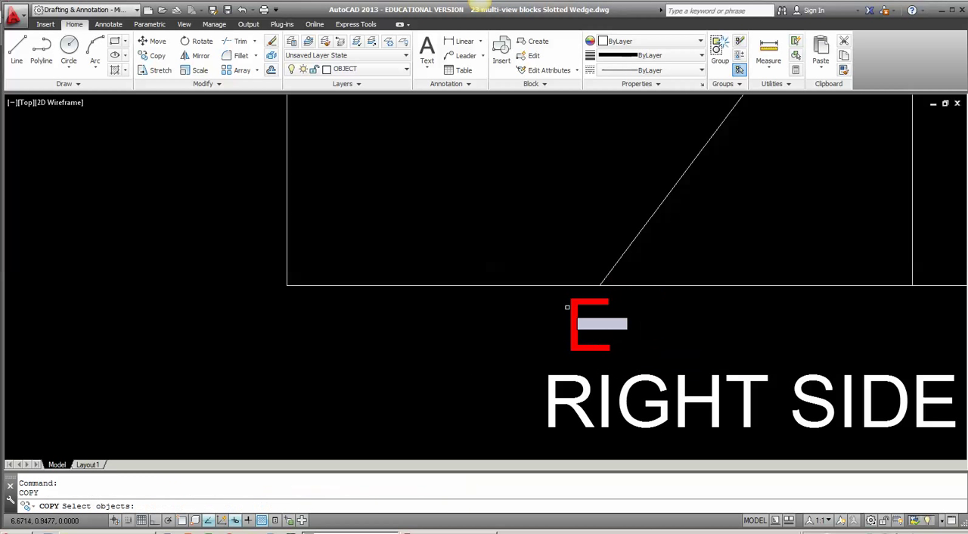
# Step: Copy the front view's D label to just above the diagonal's upper end in the right side view
pyautogui.scroll(-3, 499, 295)
pyautogui.moveTo(432, 283); pyautogui.dragTo(363, 411, button='middle')
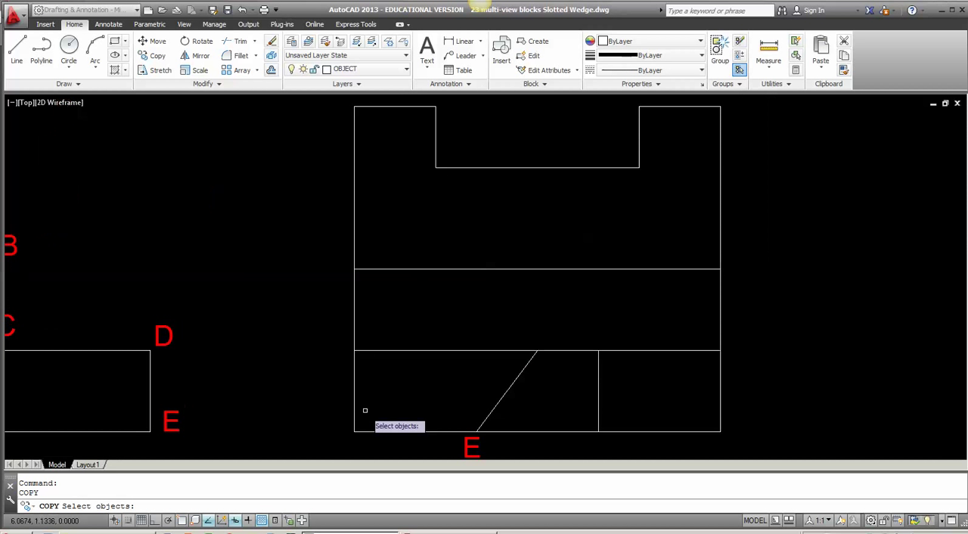
pyautogui.click(169, 339)
pyautogui.press('Return')
pyautogui.click(183, 339)
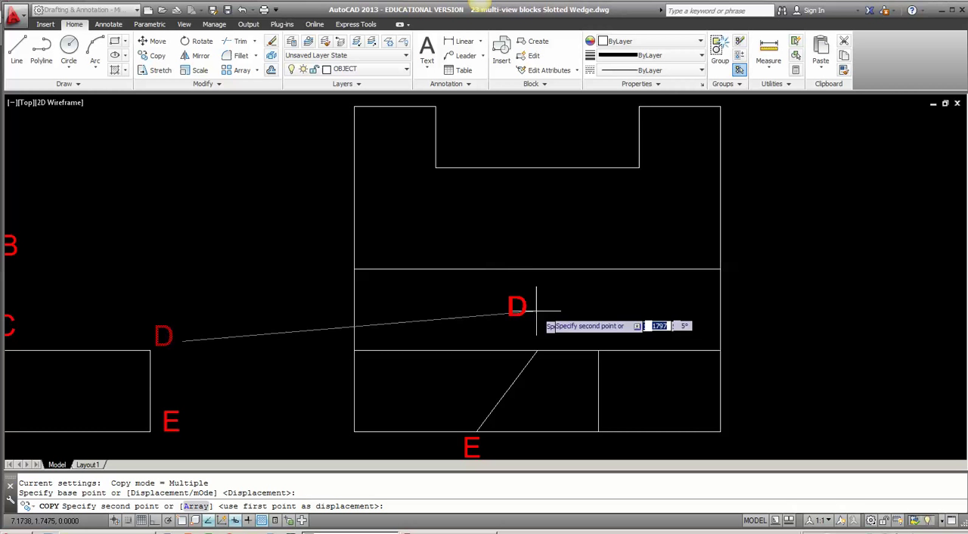
pyautogui.click(561, 337)
pyautogui.press('Return')
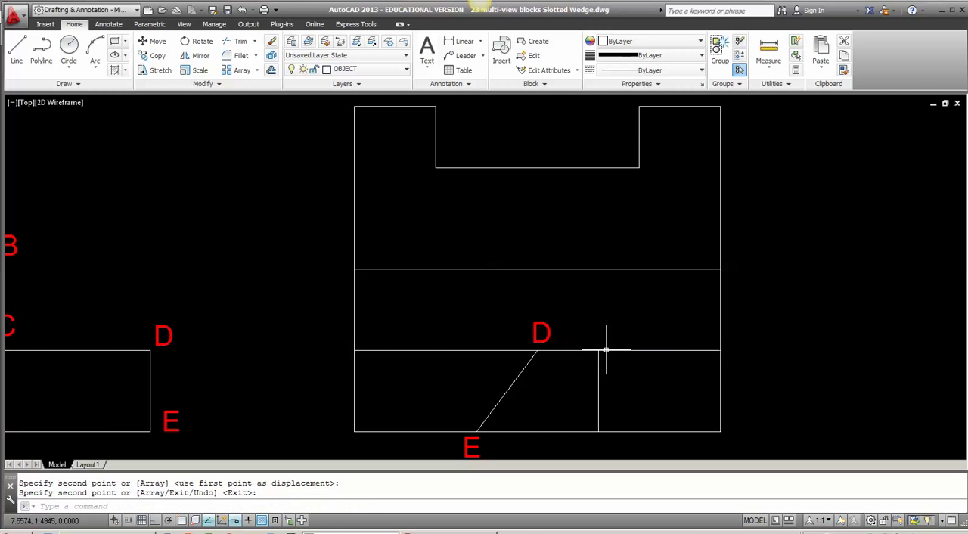
# Step: Check the lettered points on the Corner Stop handout in Adobe Reader and return to the AutoCAD drawing
pyautogui.scroll(-4, 541, 373)
pyautogui.scroll(2, 541, 373)
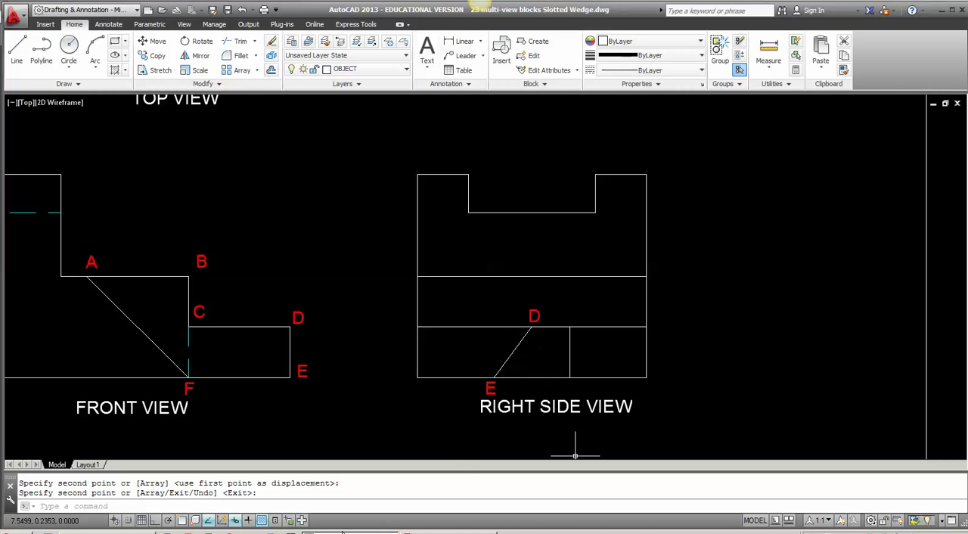
pyautogui.hotkey('alt', 'Tab')
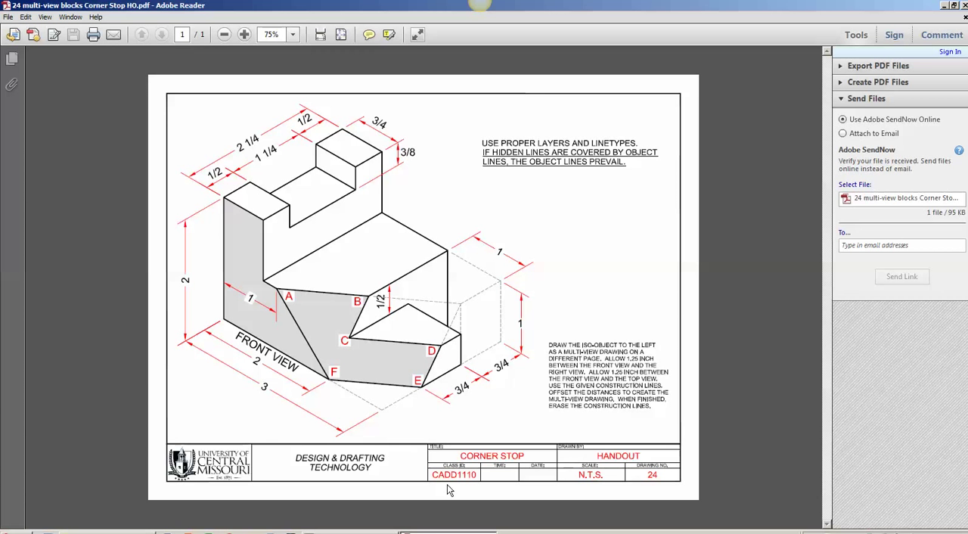
pyautogui.hotkey('alt', 'Tab')
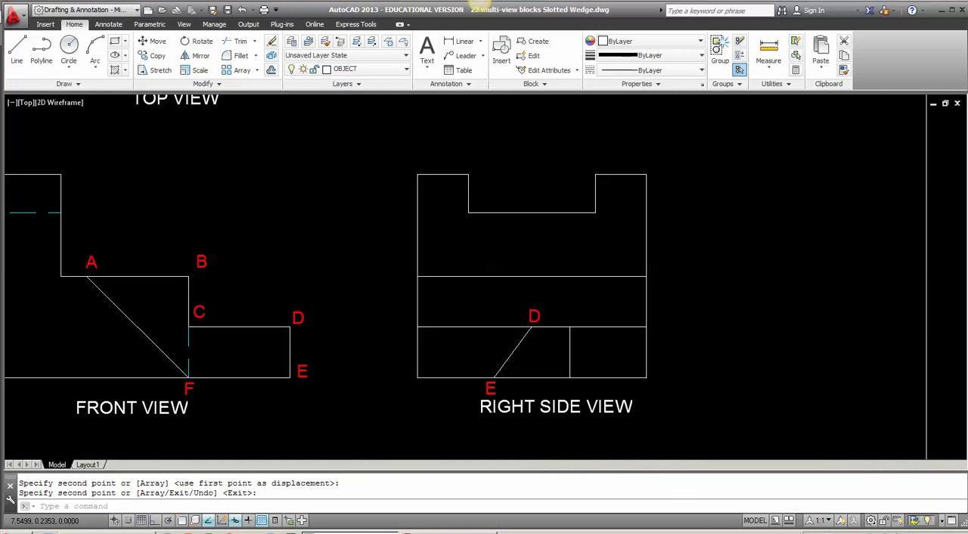
pyautogui.scroll(-5, 488, 380)
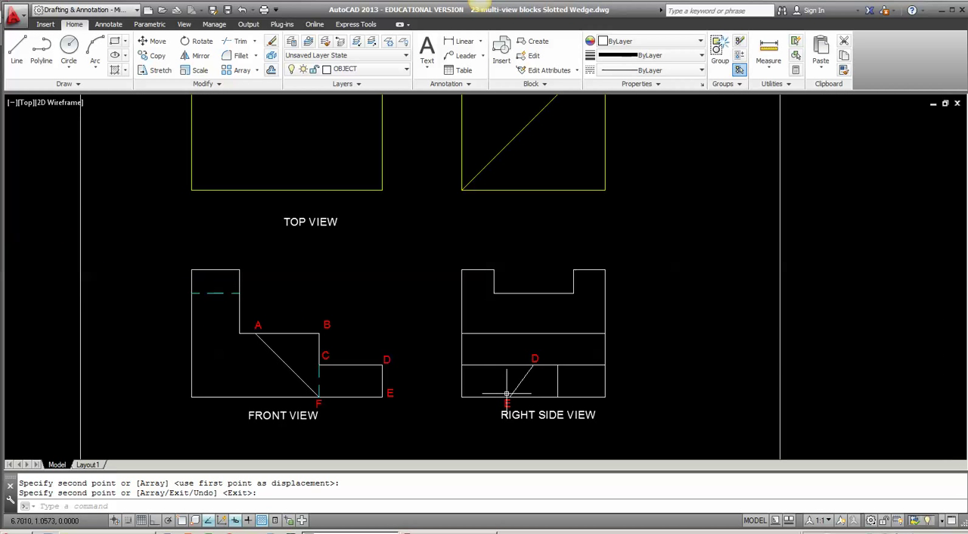
pyautogui.moveTo(495, 409); pyautogui.dragTo(494, 395, button='middle')
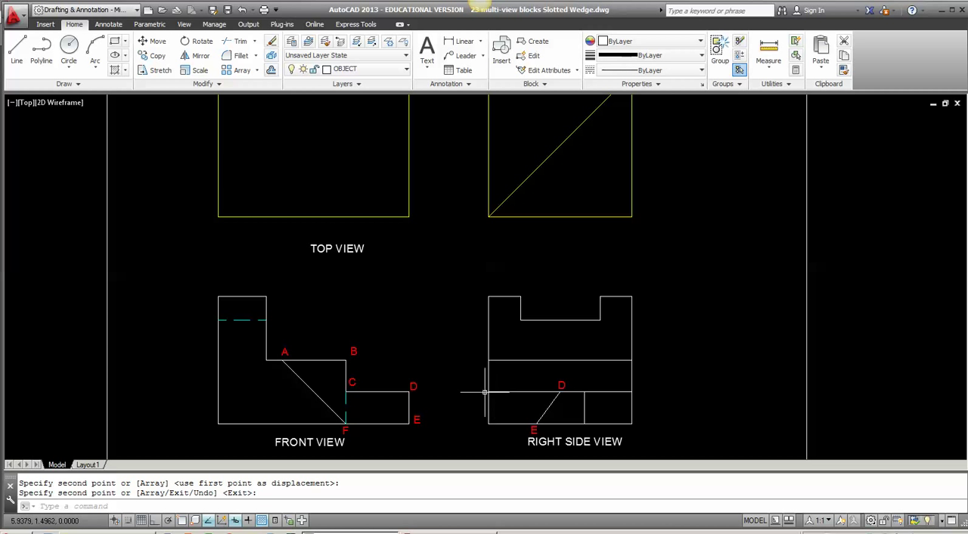
# Step: Keep OBJECT as the current layer and move the top view's left, upper and lower construction lines to the OBJECT layer
pyautogui.click(316, 71)
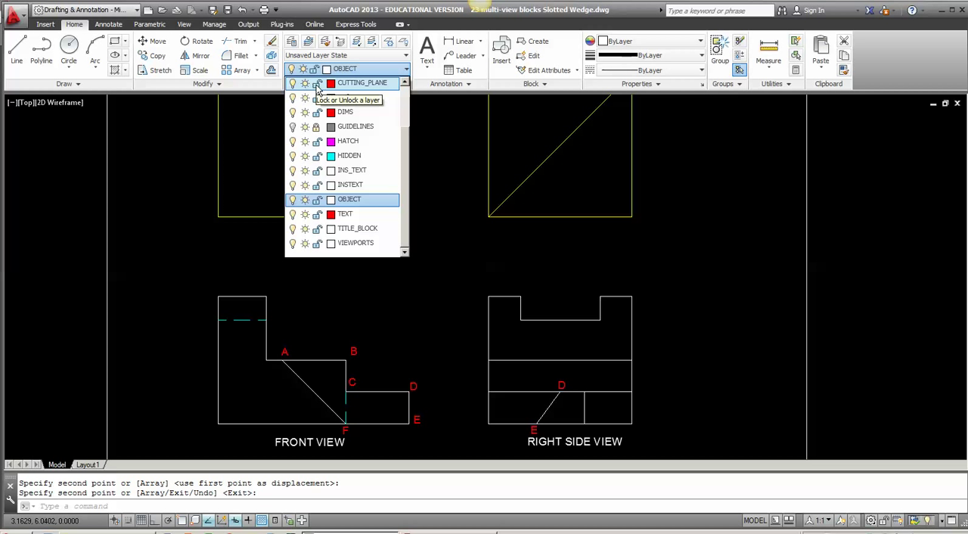
pyautogui.click(352, 201)
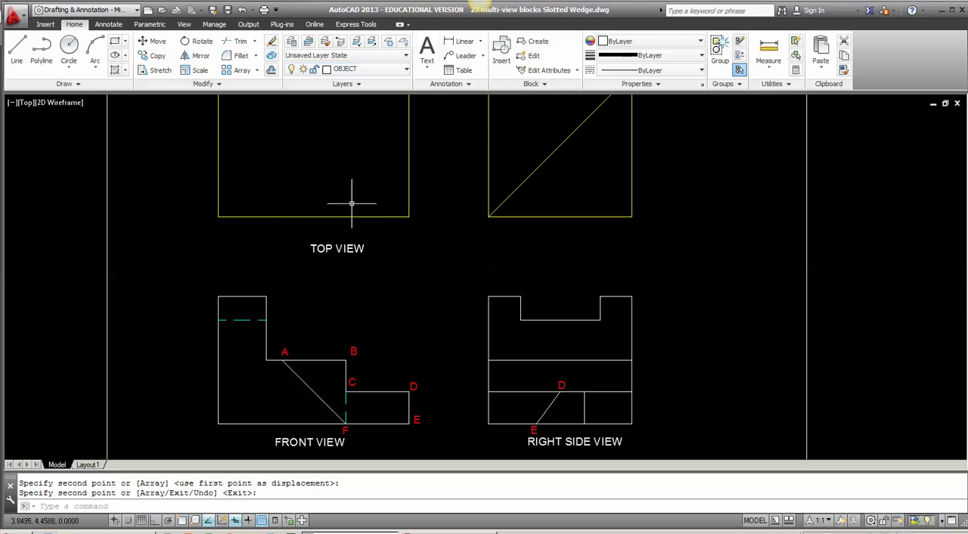
pyautogui.scroll(-2, 265, 187)
pyautogui.moveTo(266, 191); pyautogui.dragTo(282, 237, button='middle')
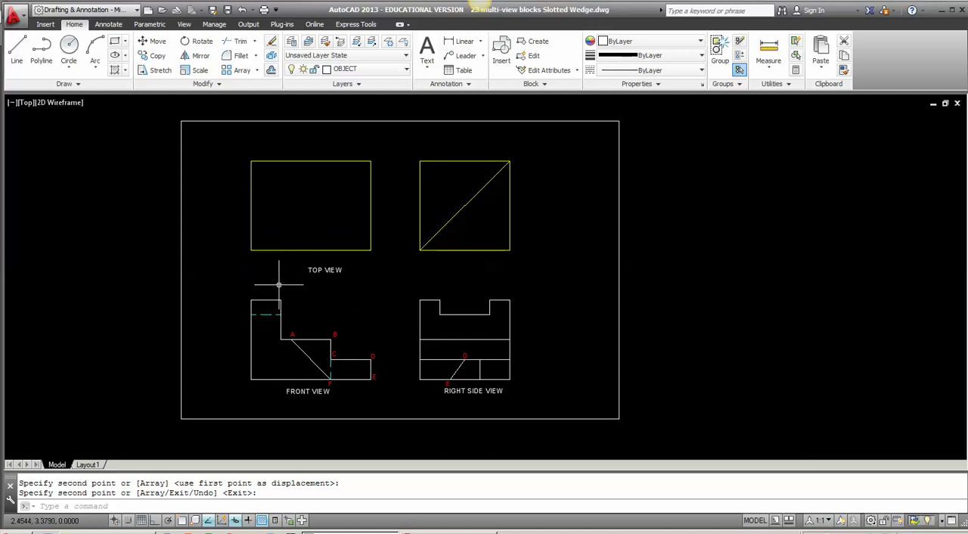
pyautogui.click(283, 268)
pyautogui.click(232, 160)
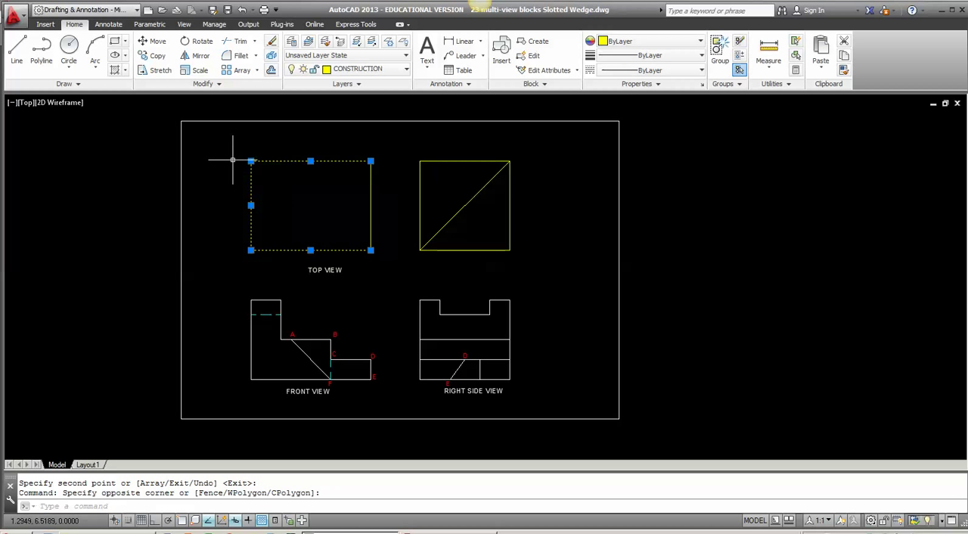
pyautogui.click(354, 69)
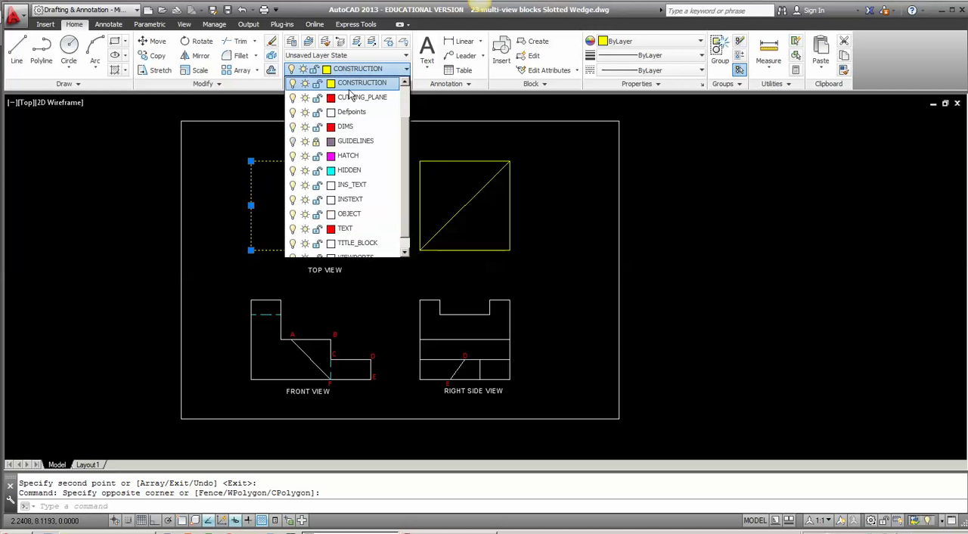
pyautogui.click(356, 214)
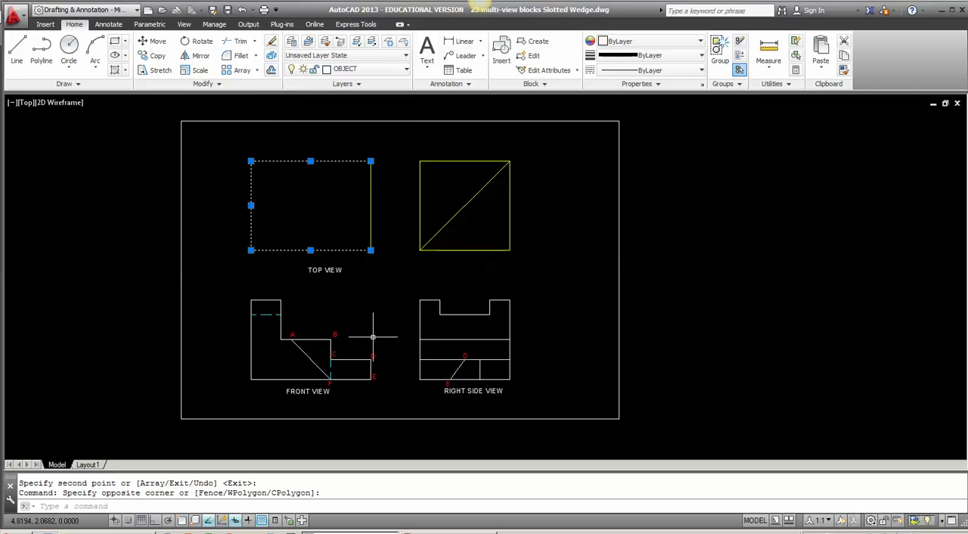
pyautogui.press('Escape')
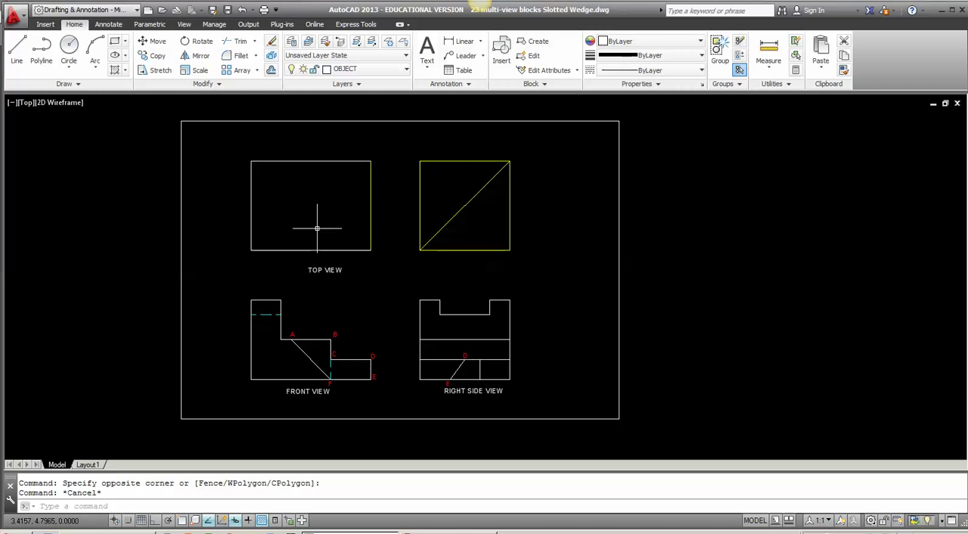
# Step: Offset the top view's left edge .75 inward
pyautogui.write('o')
pyautogui.press('Return')
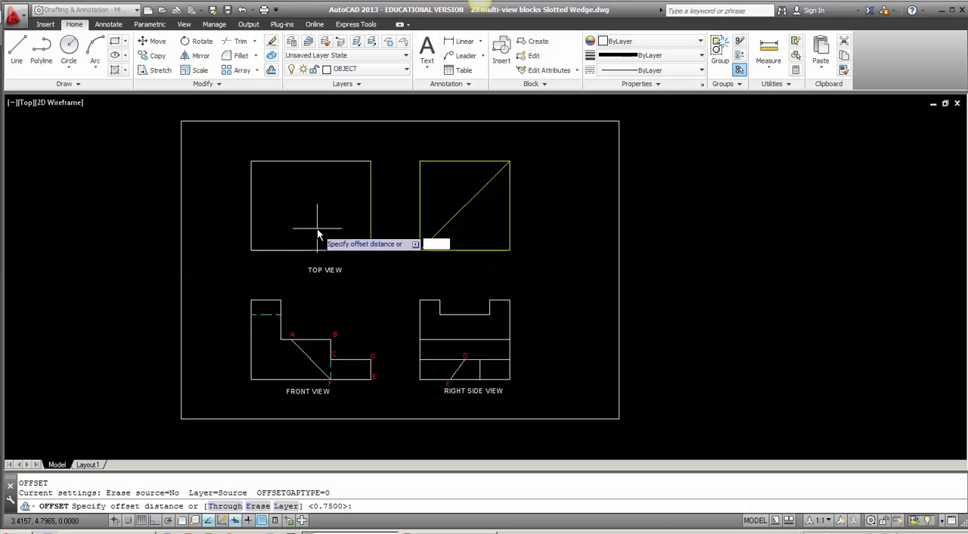
pyautogui.write('.75')
pyautogui.press('Return')
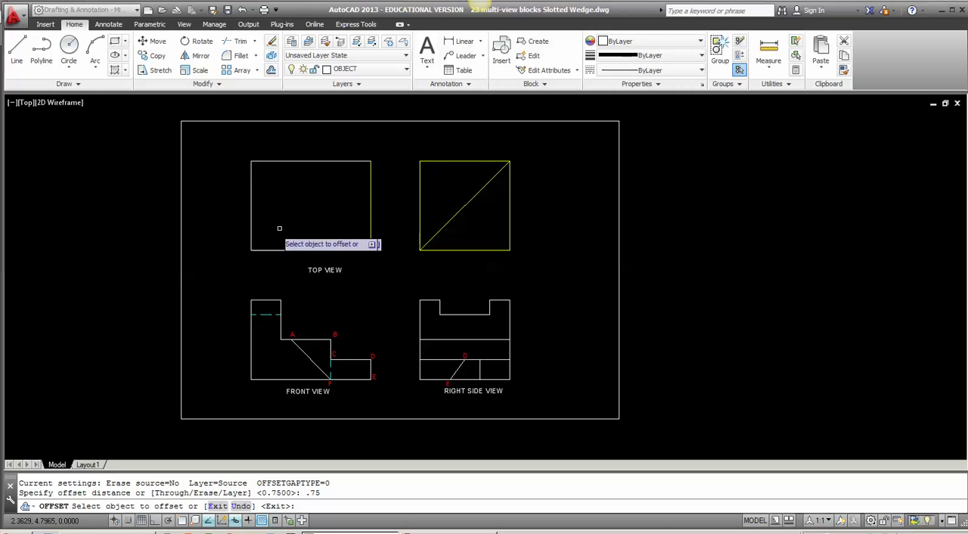
pyautogui.click(252, 218)
pyautogui.click(262, 216)
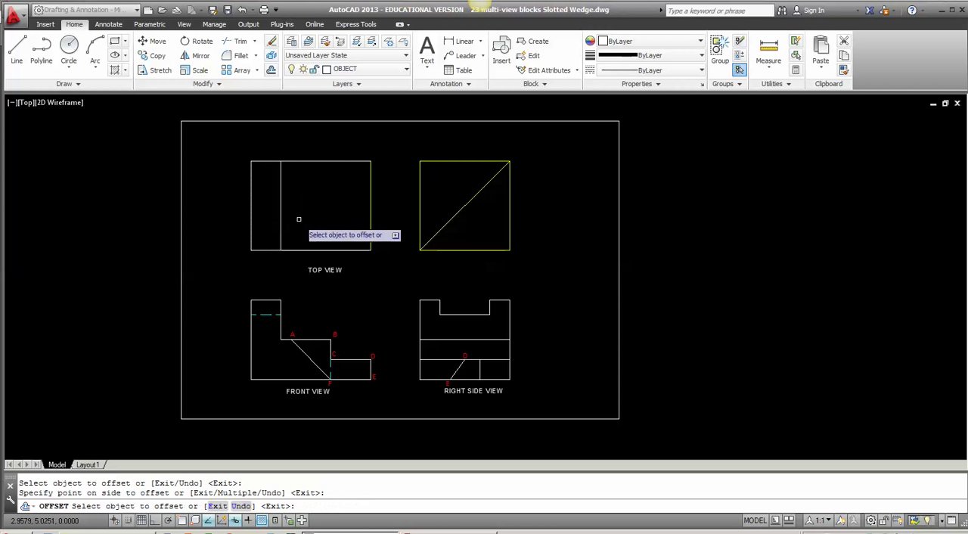
pyautogui.press('Return')
pyautogui.press('Return')
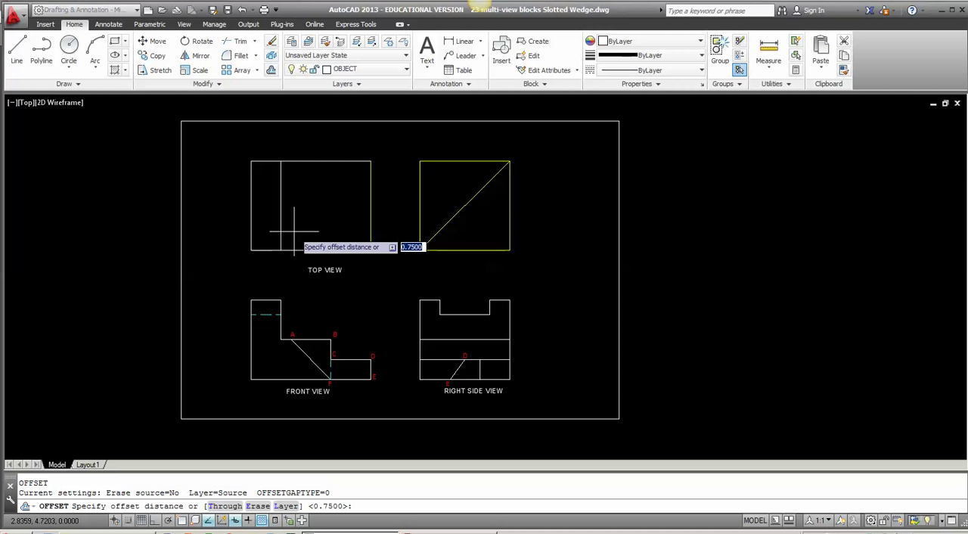
# Step: Offset the top view's upper and lower edges .5 inward
pyautogui.write('.5')
pyautogui.press('Return')
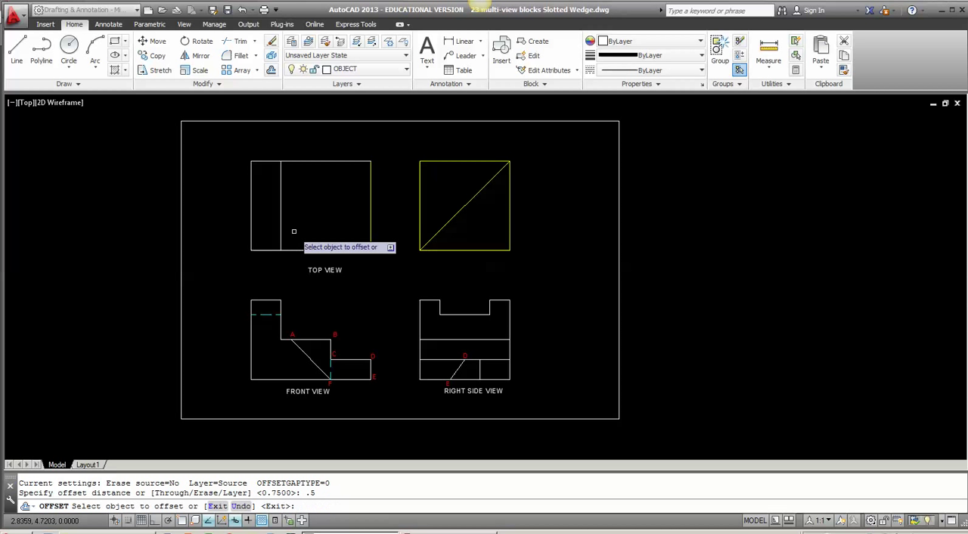
pyautogui.click(303, 162)
pyautogui.click(312, 242)
pyautogui.click(312, 247)
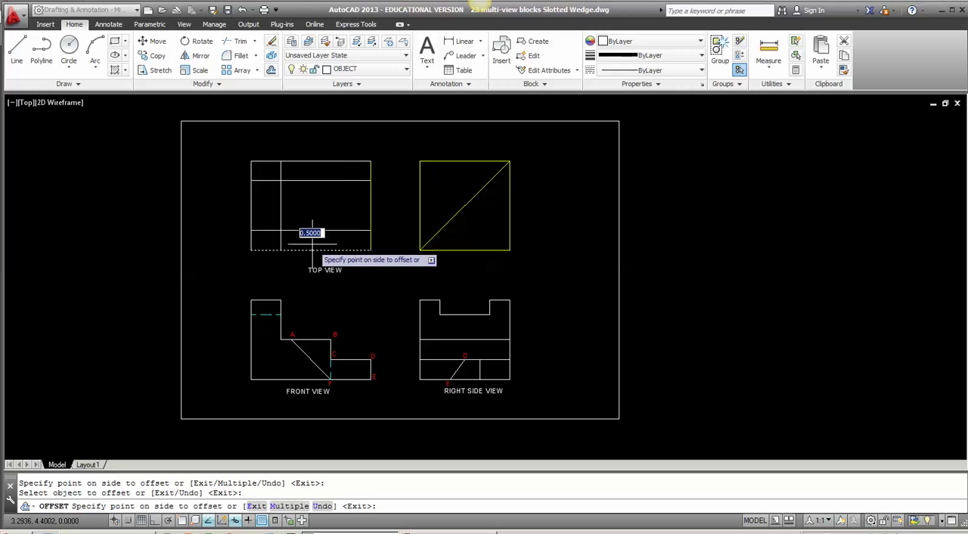
pyautogui.click(311, 243)
pyautogui.press('Return')
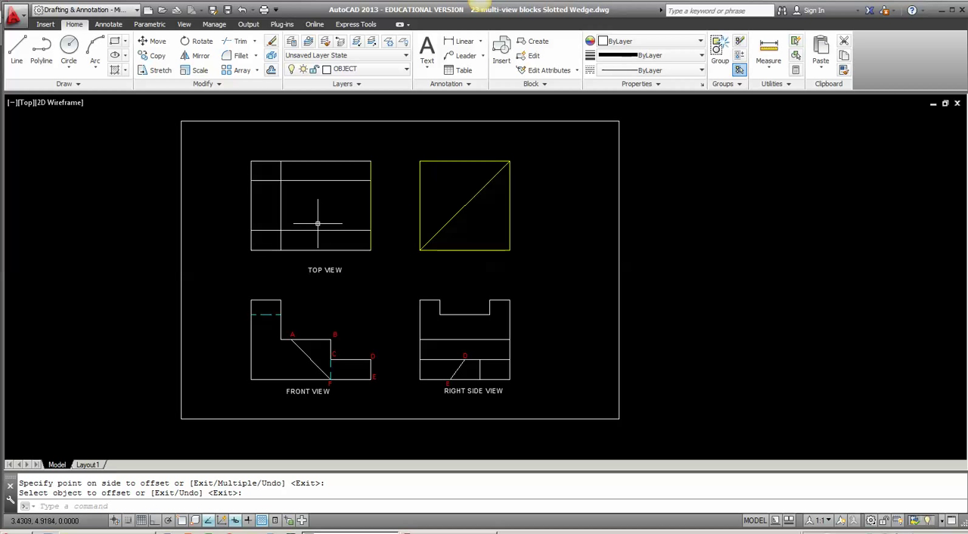
# Step: Trim both horizontal offset lines in the top view where they run right of the vertical offset line
pyautogui.write('TR')
pyautogui.press('Return')
pyautogui.press('Return')
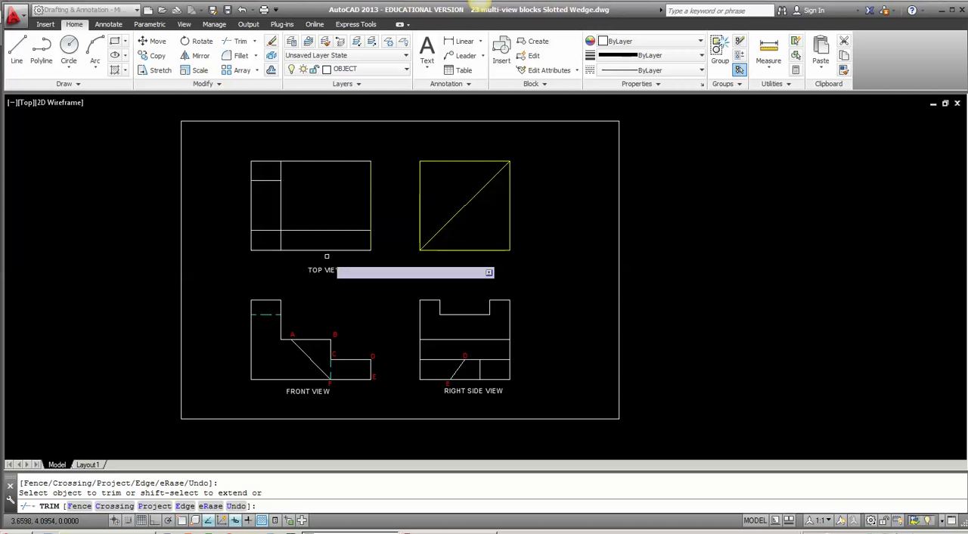
pyautogui.click(325, 168)
pyautogui.click(323, 236)
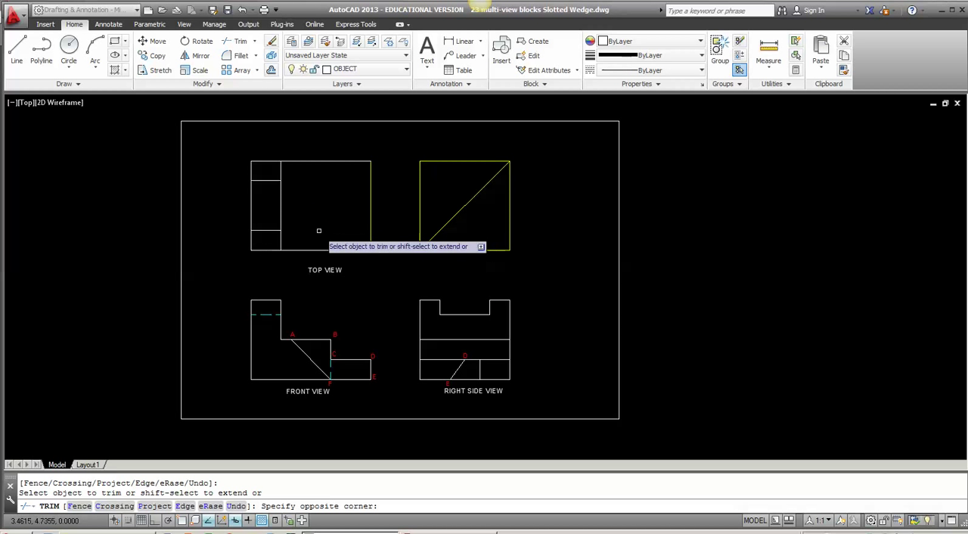
pyautogui.press('Return')
# Step: On the CONSTRUCTION layer, with object snap and ortho on, draw a vertical line from front view point A up to the top view's lower edge
pyautogui.click(368, 69)
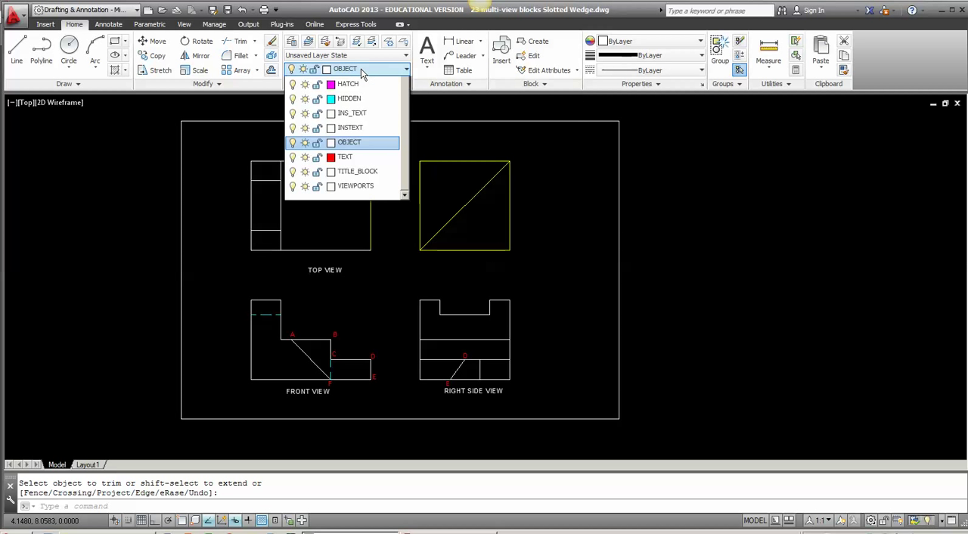
pyautogui.scroll(3, 404, 219)
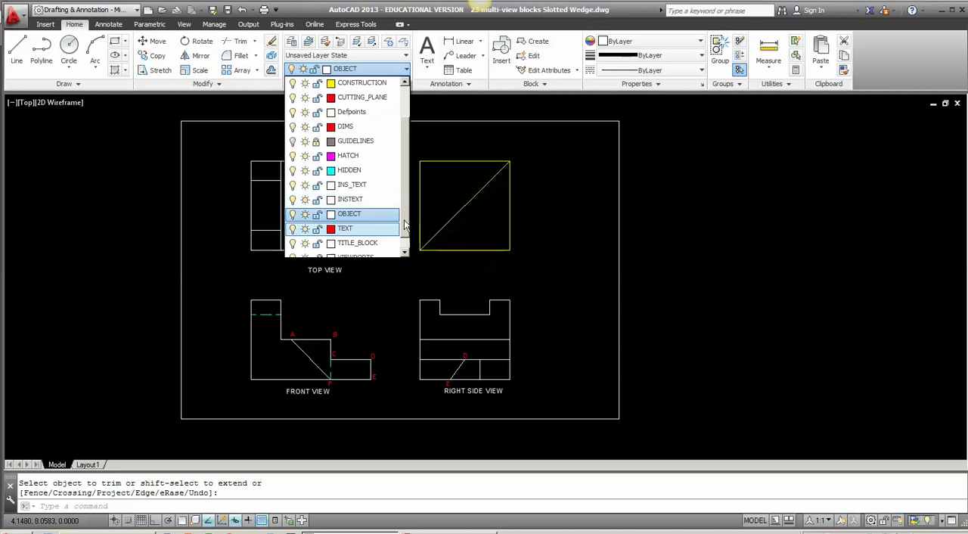
pyautogui.click(375, 127)
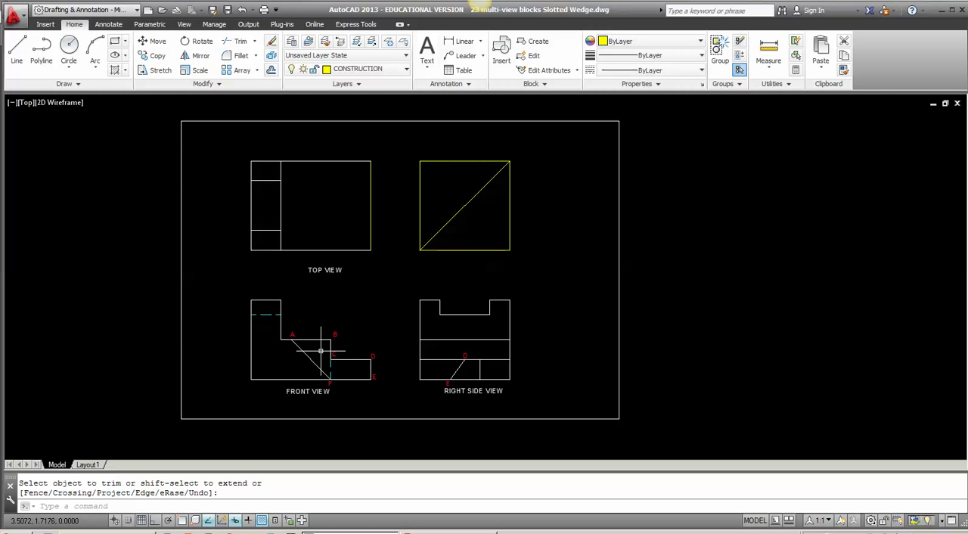
pyautogui.press('Escape')
pyautogui.write('L')
pyautogui.press('Return')
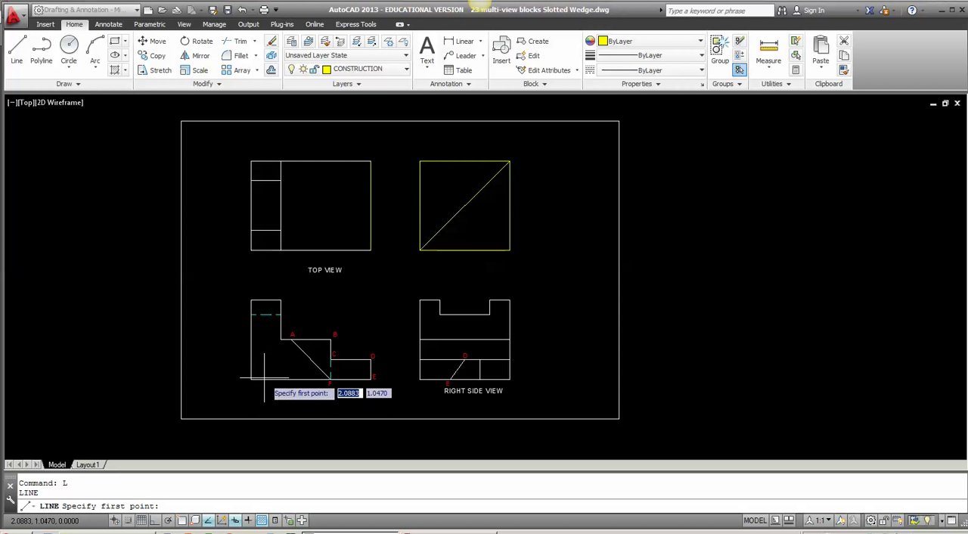
pyautogui.press('F3')
pyautogui.press('F8')
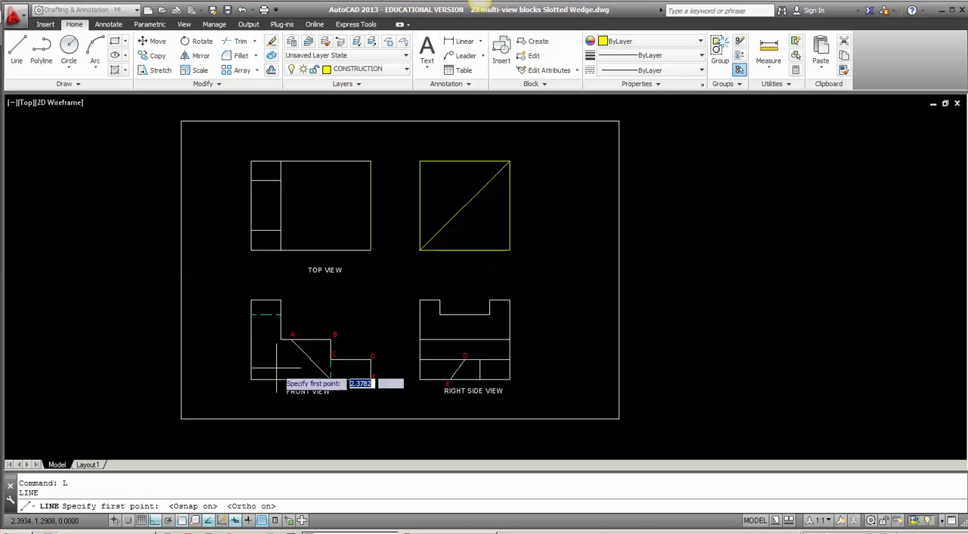
pyautogui.click(291, 339)
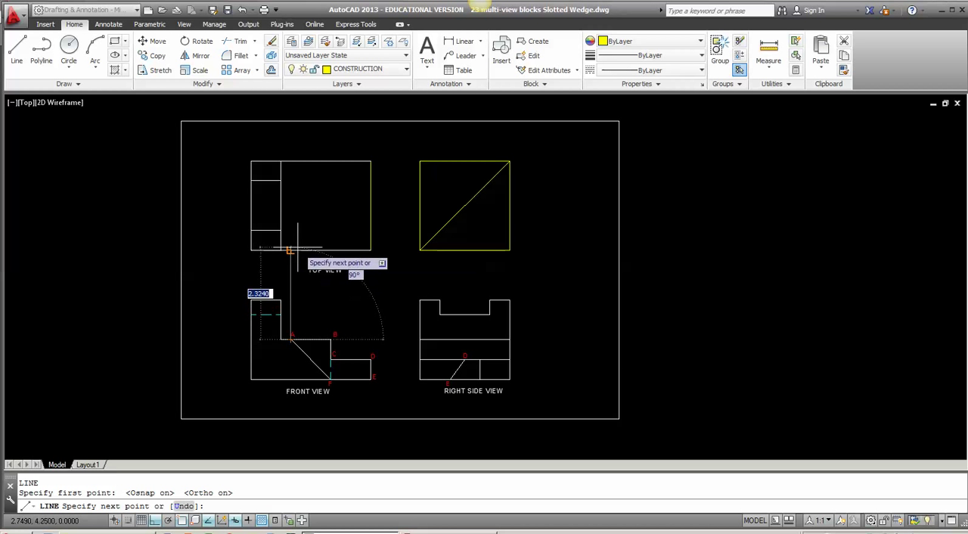
pyautogui.click(295, 249)
pyautogui.press('Return')
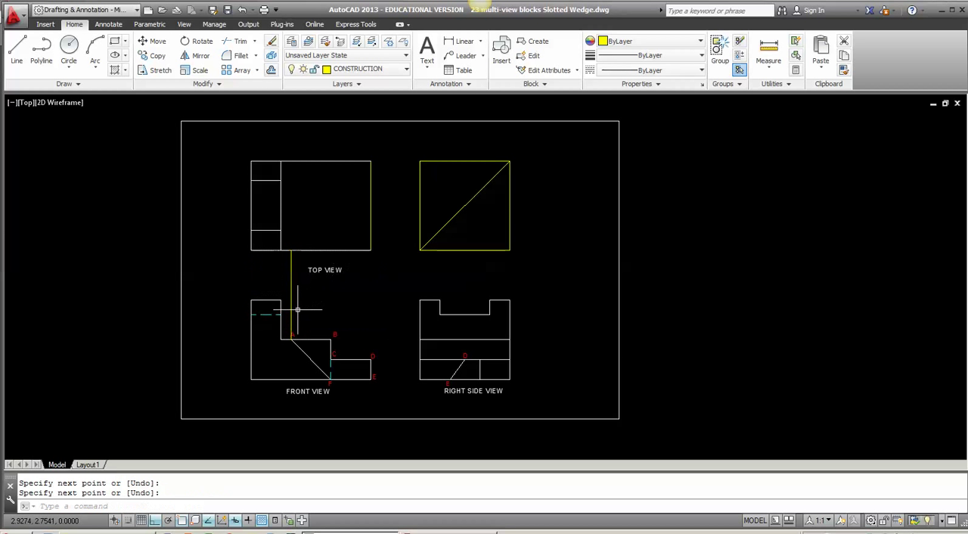
# Step: Draw a vertical construction line from front view point B up to the top view's lower edge
pyautogui.press('Return')
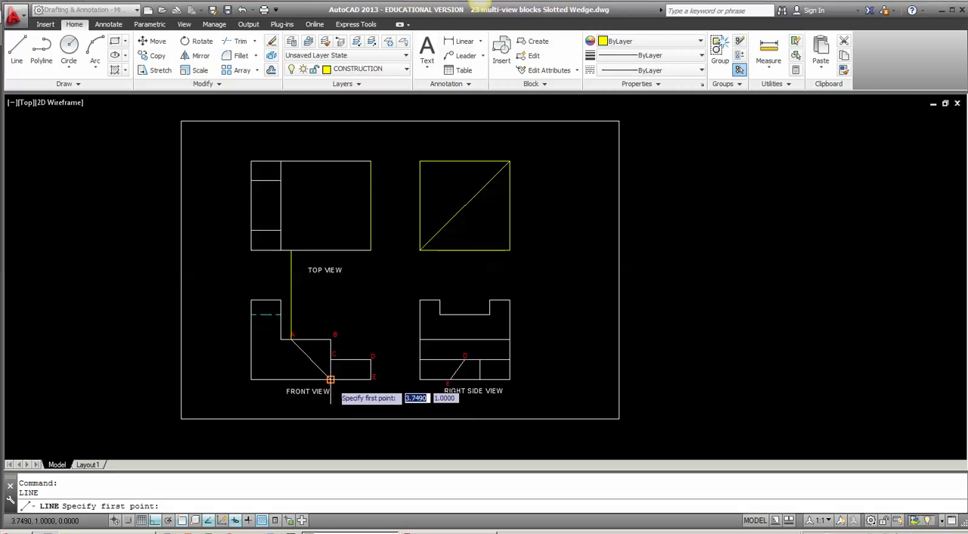
pyautogui.click(330, 339)
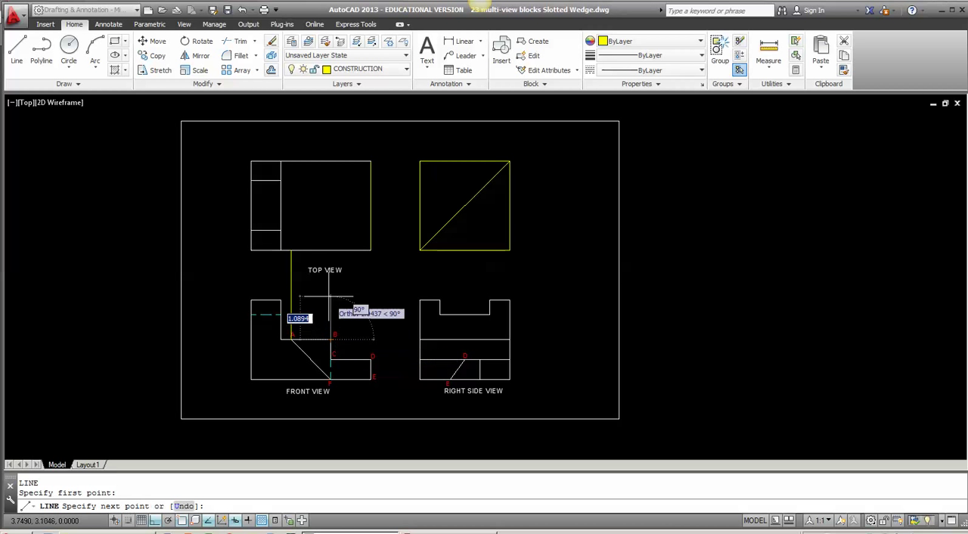
pyautogui.click(330, 250)
pyautogui.press('Return')
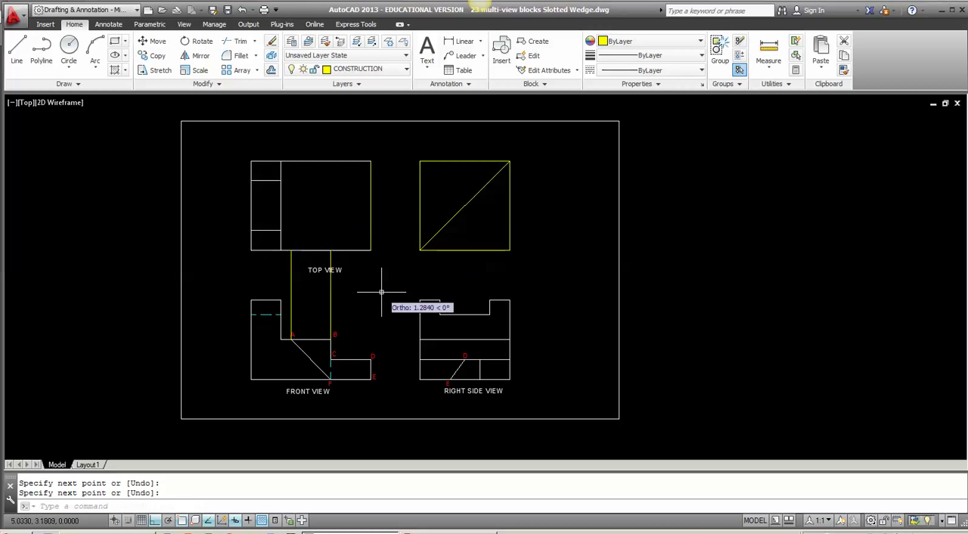
# Step: Draw a vertical construction line from right side view point E up past the diagonal projection line
pyautogui.moveTo(405, 378); pyautogui.dragTo(358, 377, button='middle')
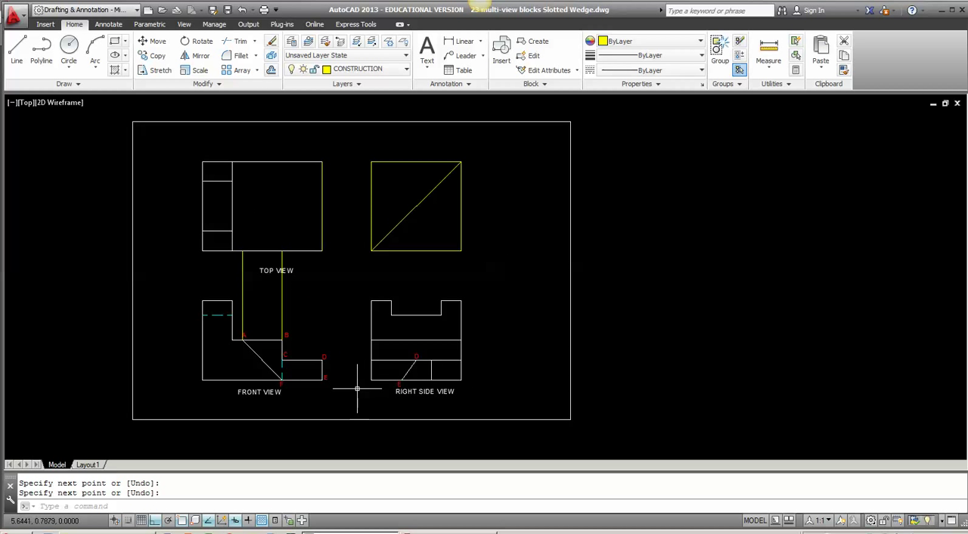
pyautogui.press('Return')
pyautogui.click(400, 381)
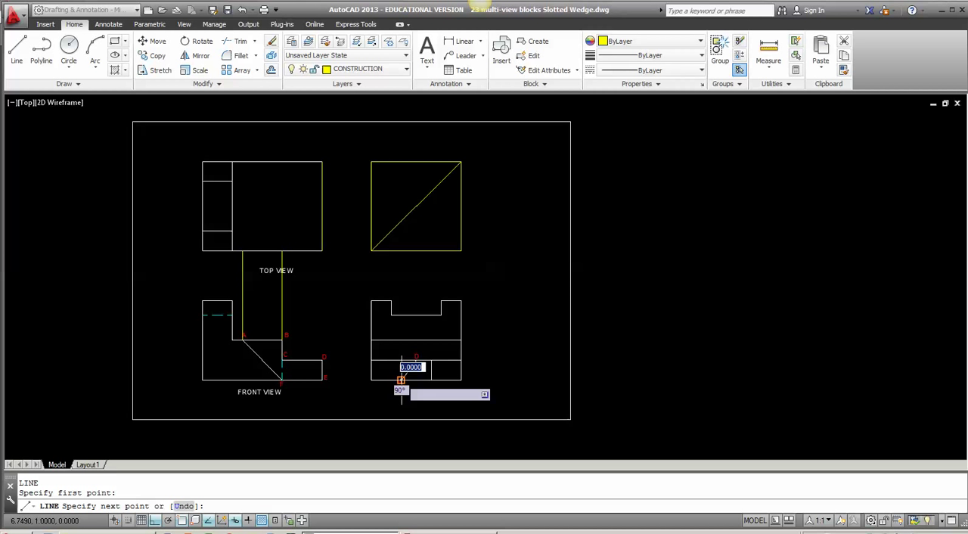
pyautogui.click(397, 194)
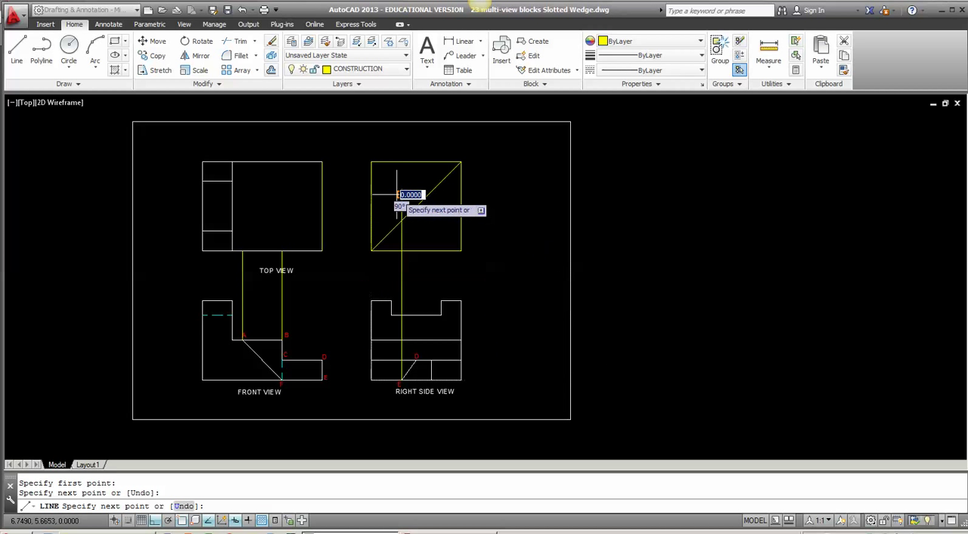
pyautogui.press('Return')
pyautogui.press('Return')
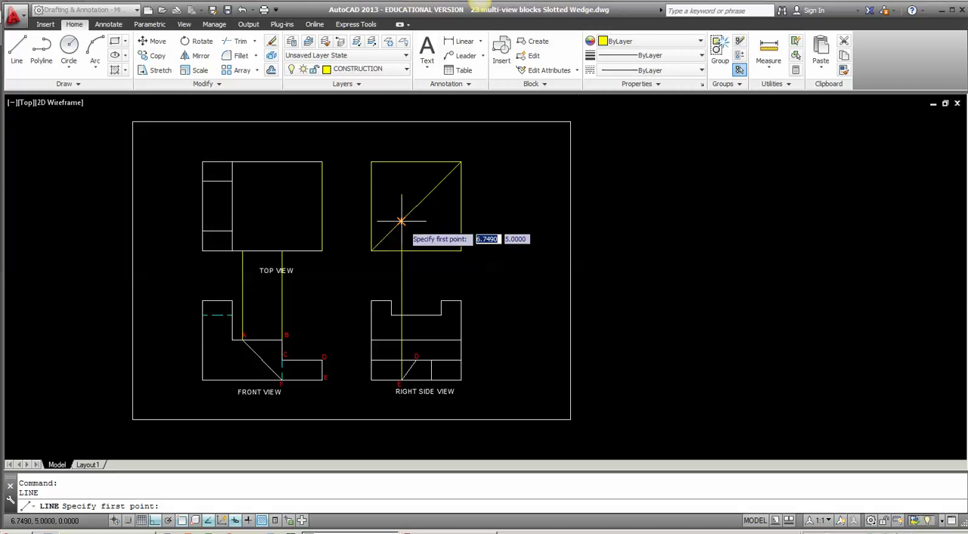
# Step: Draw a horizontal construction line from the diagonal's intersection with point E's projection line to the top view's near vertical edge
pyautogui.click(401, 220)
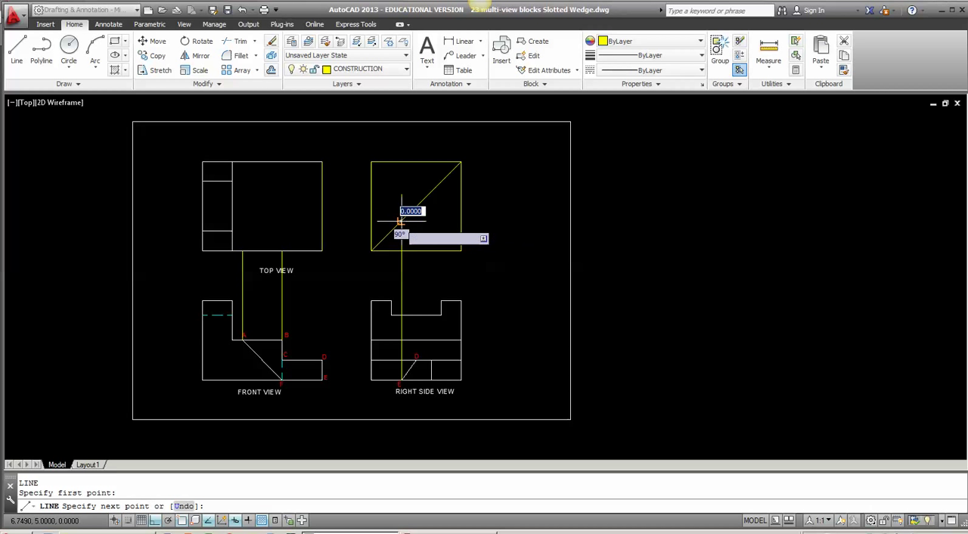
pyautogui.click(321, 221)
pyautogui.press('Return')
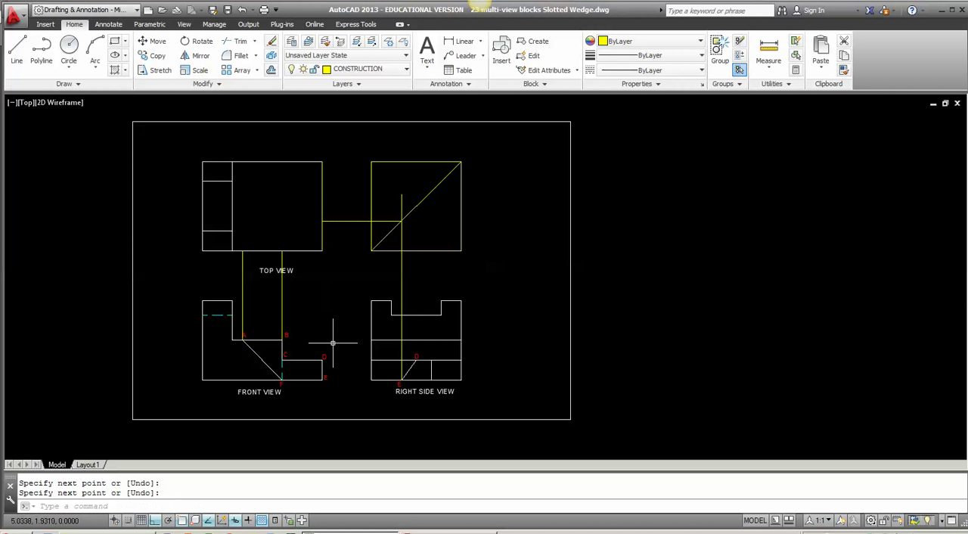
# Step: Copy the front view's E label straight up to the top view, just below the end of the horizontal projection line
pyautogui.scroll(2, 333, 343)
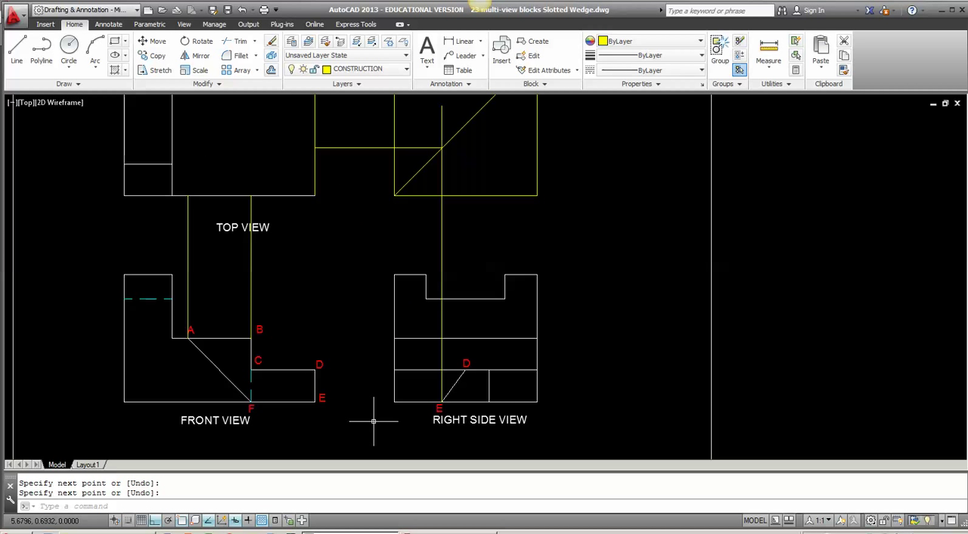
pyautogui.write('co')
pyautogui.press('Return')
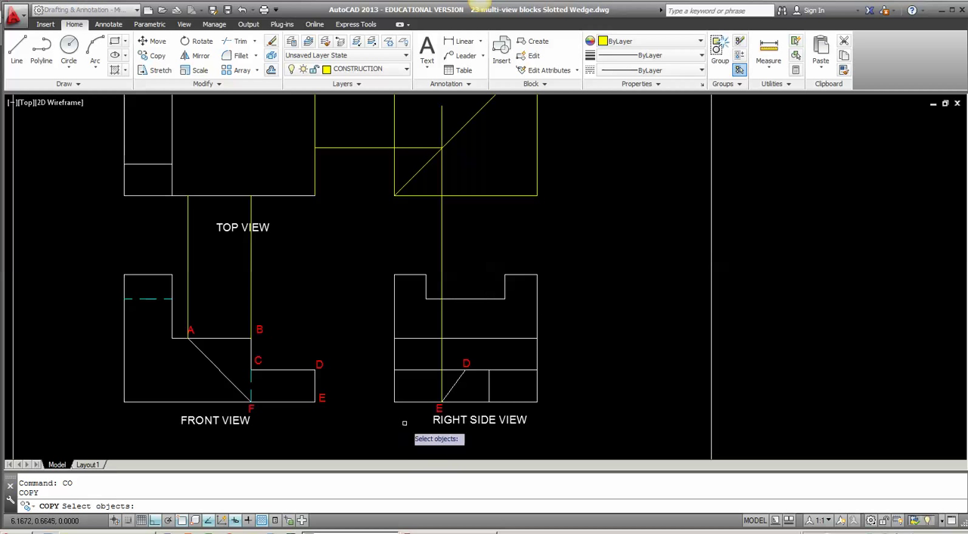
pyautogui.click(321, 397)
pyautogui.press('Return')
pyautogui.click(321, 398)
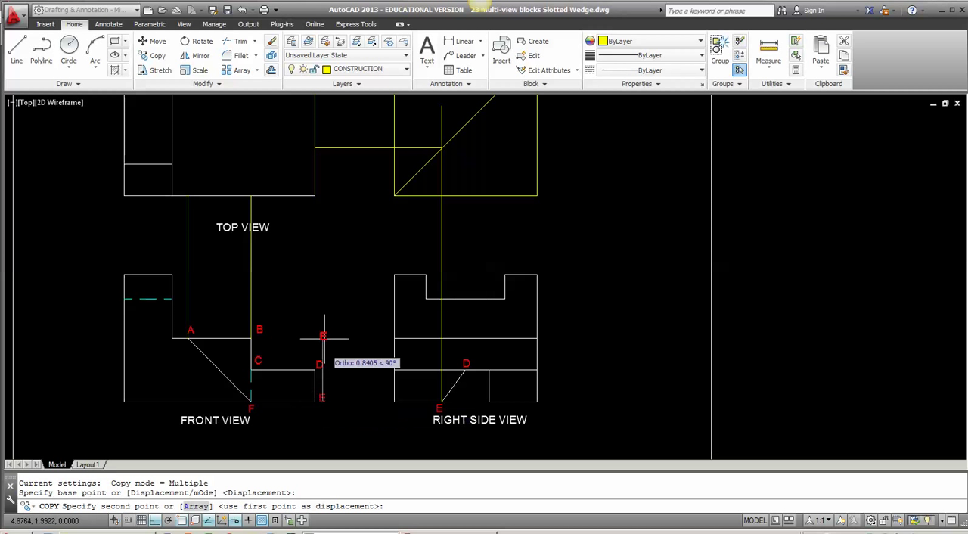
pyautogui.click(321, 159)
pyautogui.press('Return')
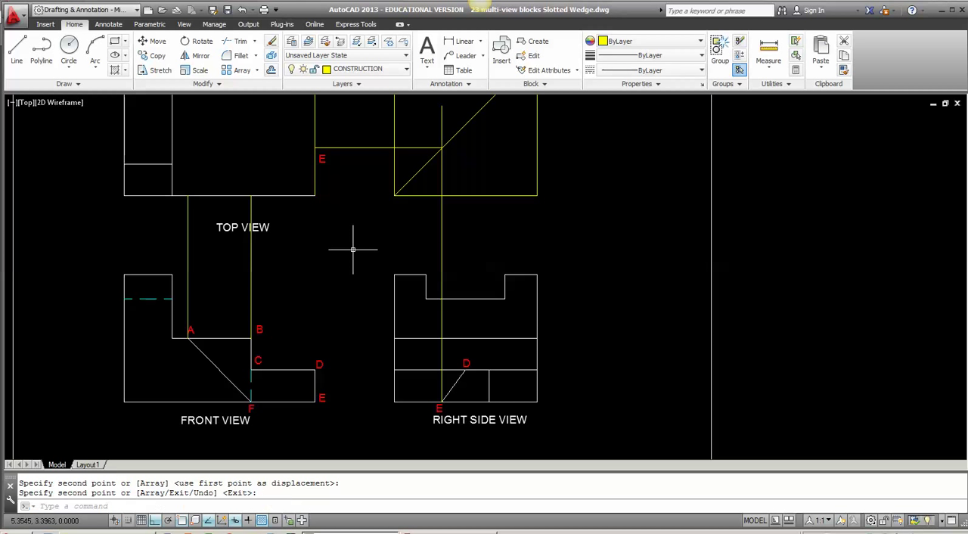
# Step: Copy the front view's F label straight up to just below the top view's lower edge
pyautogui.press('Return')
pyautogui.click(264, 414)
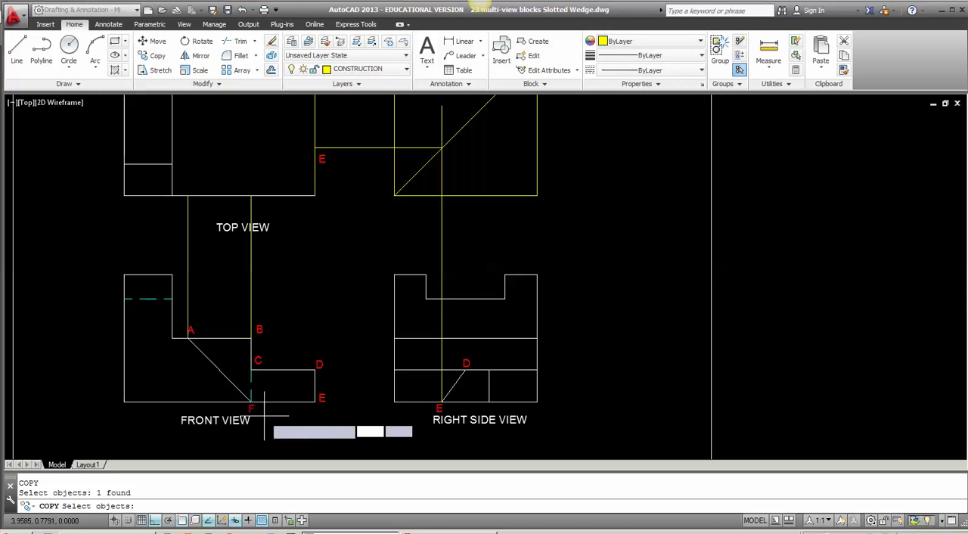
pyautogui.press('Return')
pyautogui.click(252, 403)
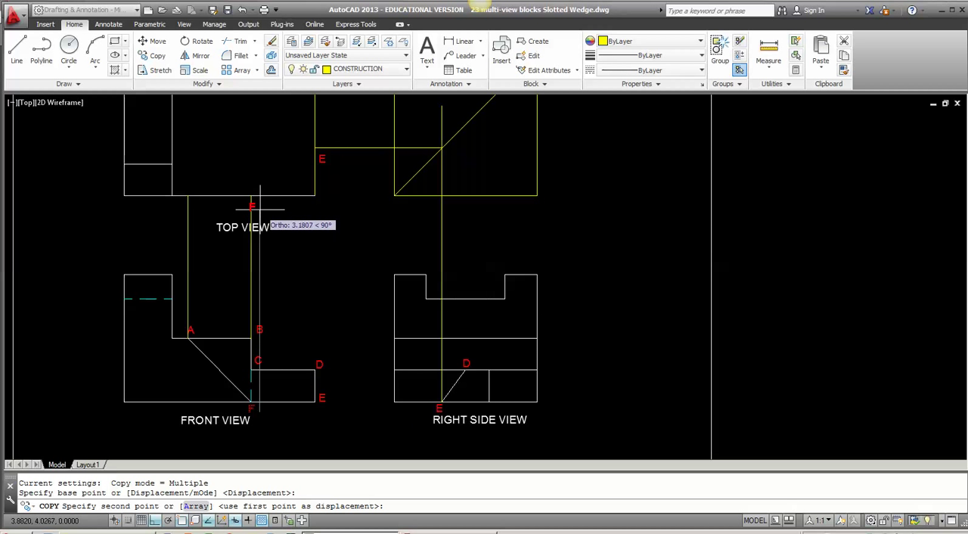
pyautogui.click(260, 208)
pyautogui.press('Return')
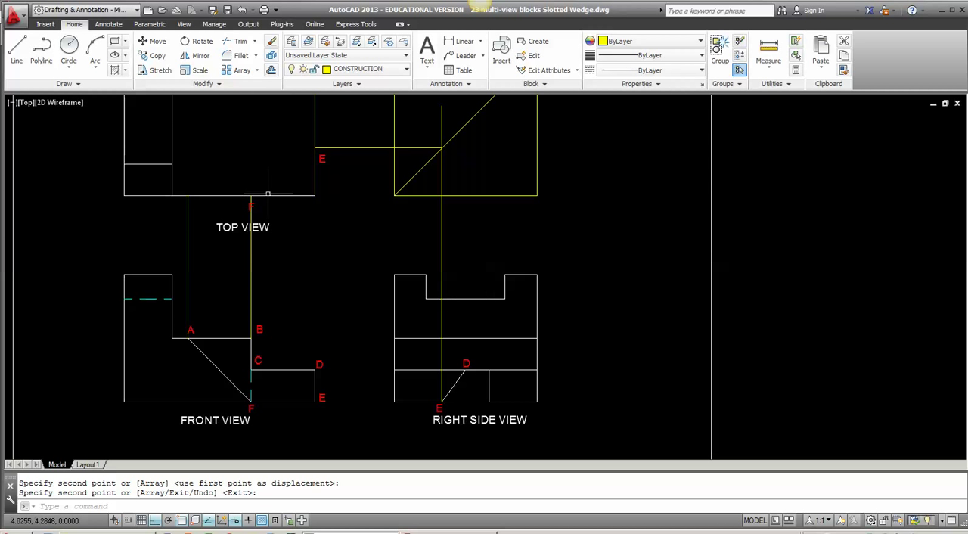
# Step: On the OBJECT layer, draw the slanted line from point F to point E in the top view
pyautogui.click(385, 70)
pyautogui.click(340, 231)
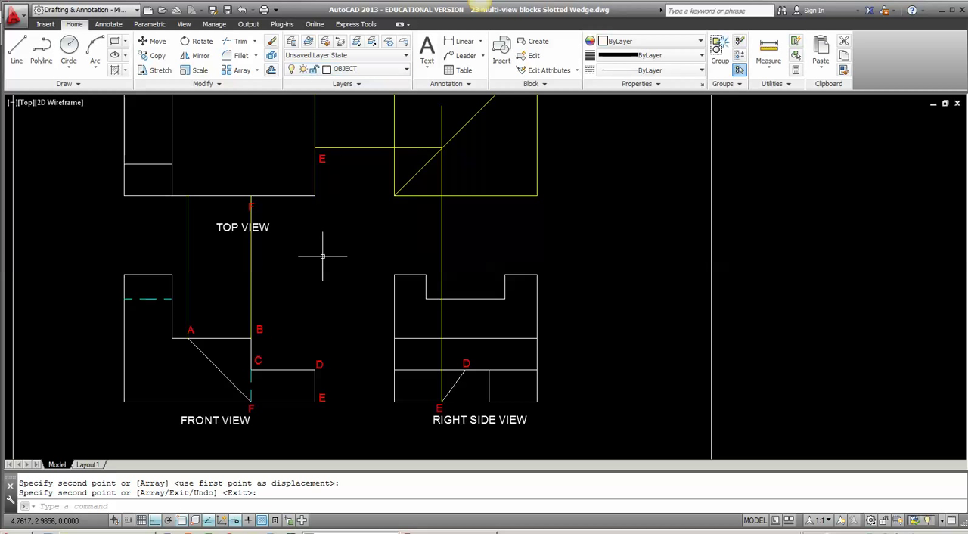
pyautogui.write('L')
pyautogui.press('Return')
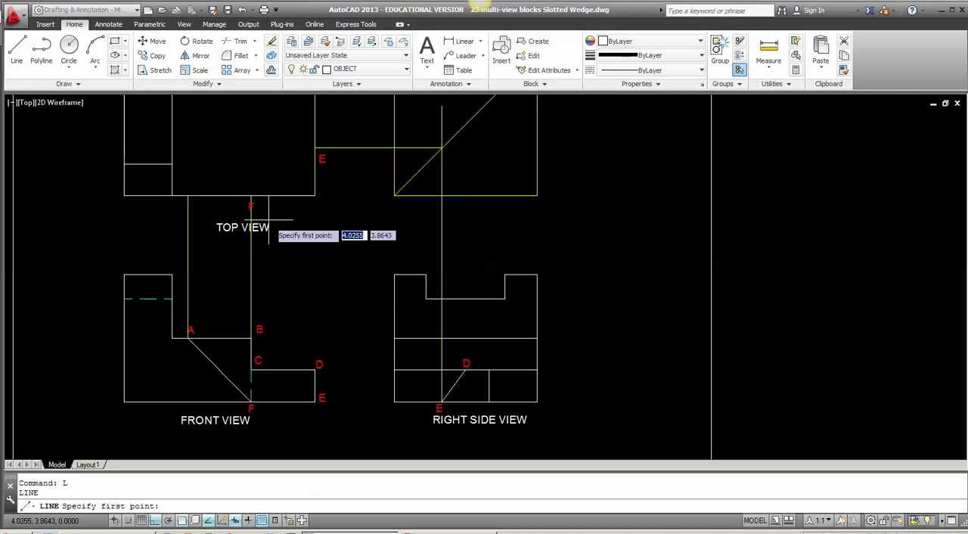
pyautogui.click(252, 195)
pyautogui.click(314, 148)
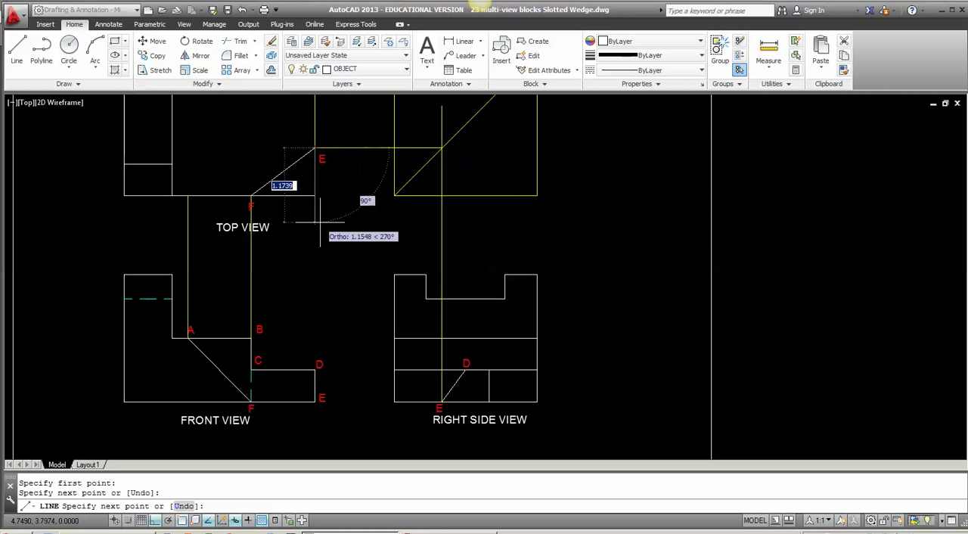
pyautogui.press('Return')
# Step: Stretch the upper end of point B's vertical construction line to the top view's upper edge
pyautogui.scroll(-2, 325, 266)
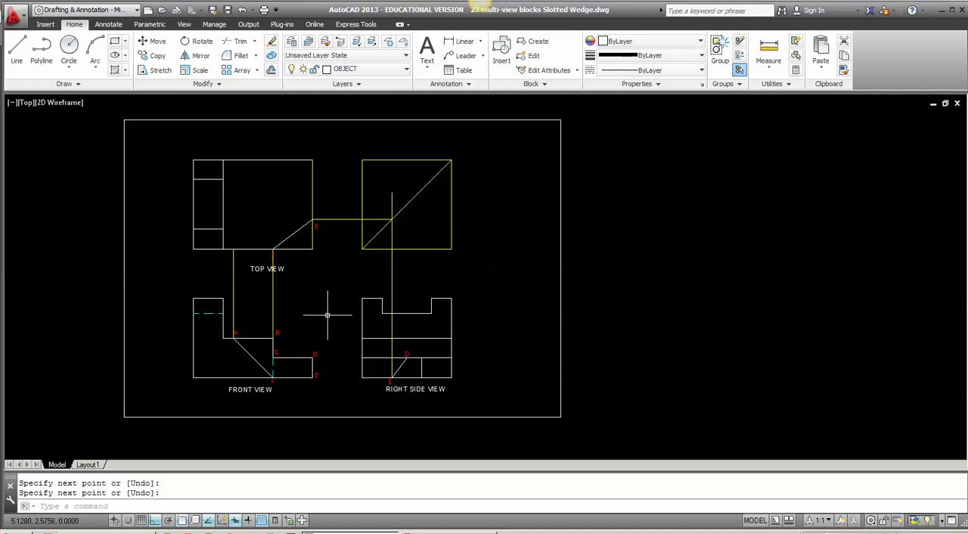
pyautogui.press('Return')
pyautogui.click(272, 286)
pyautogui.click(272, 248)
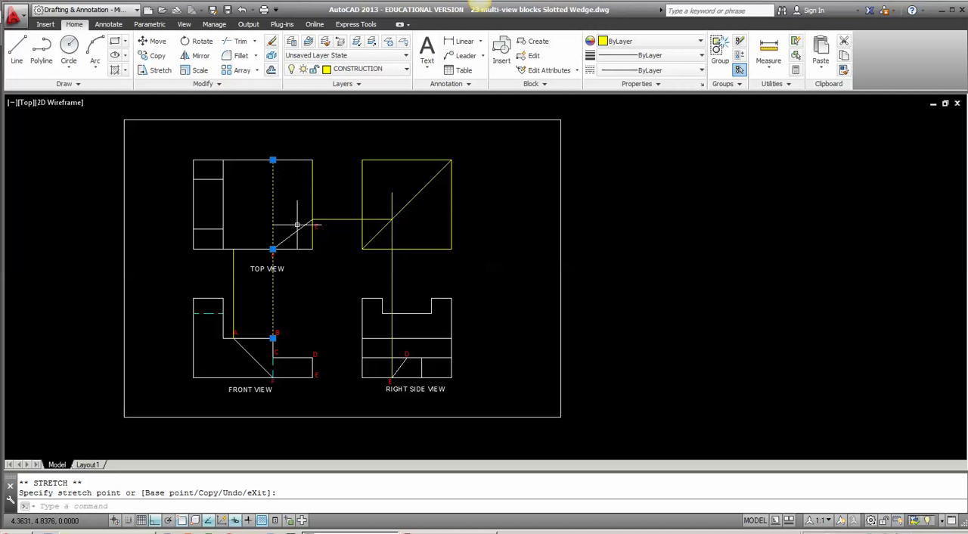
pyautogui.press('Escape')
# Step: Switch to the Corner Stop handout in Adobe Reader and check the labelled points A to F
pyautogui.scroll(2, 292, 270)
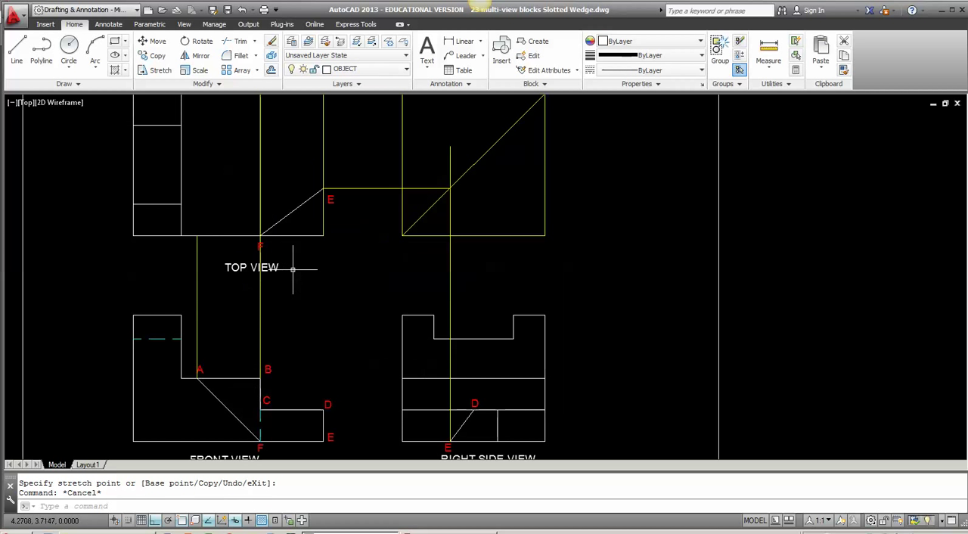
pyautogui.click(445, 531)
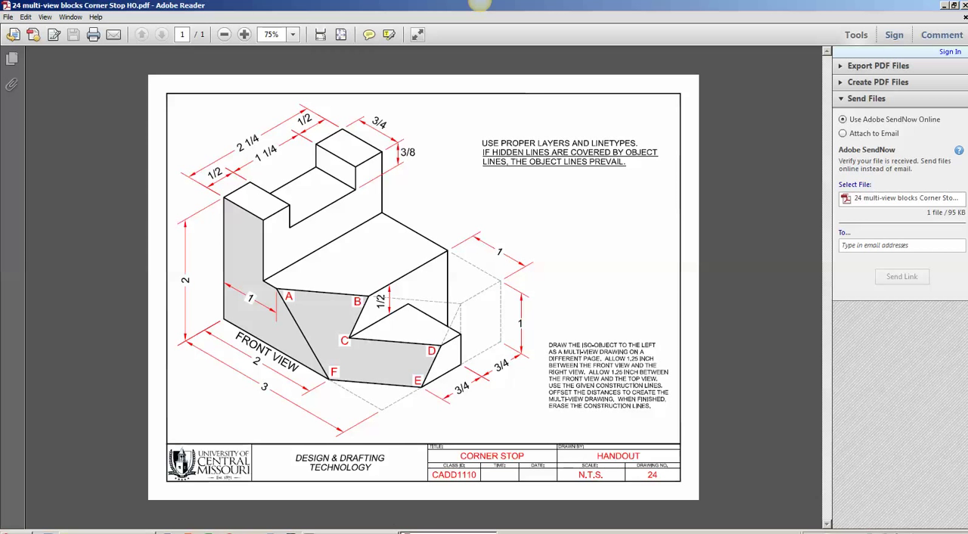
# Step: Switch back to AutoCAD and copy the top view's slanted line from point F to where point A's construction line meets the lower edge
pyautogui.click(320, 513)
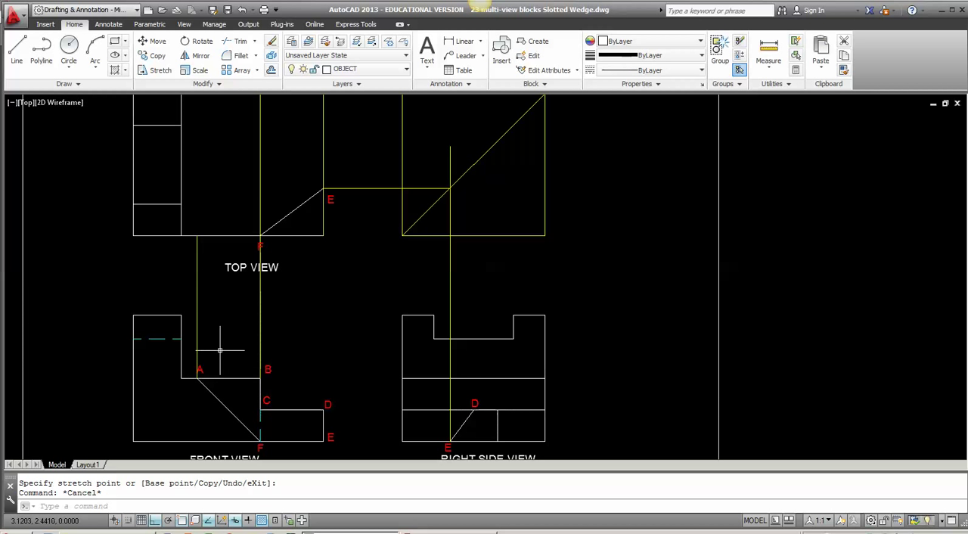
pyautogui.write('co')
pyautogui.press('Return')
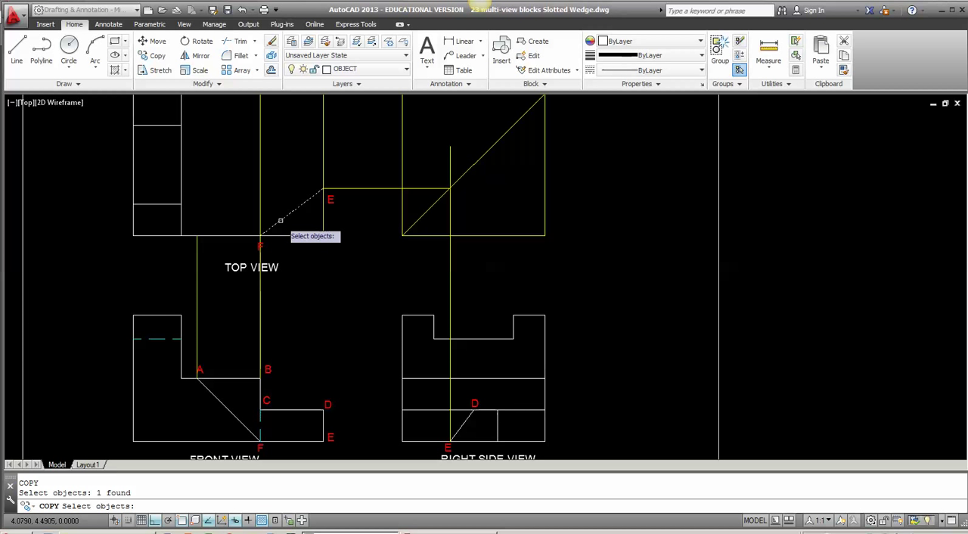
pyautogui.press('Return')
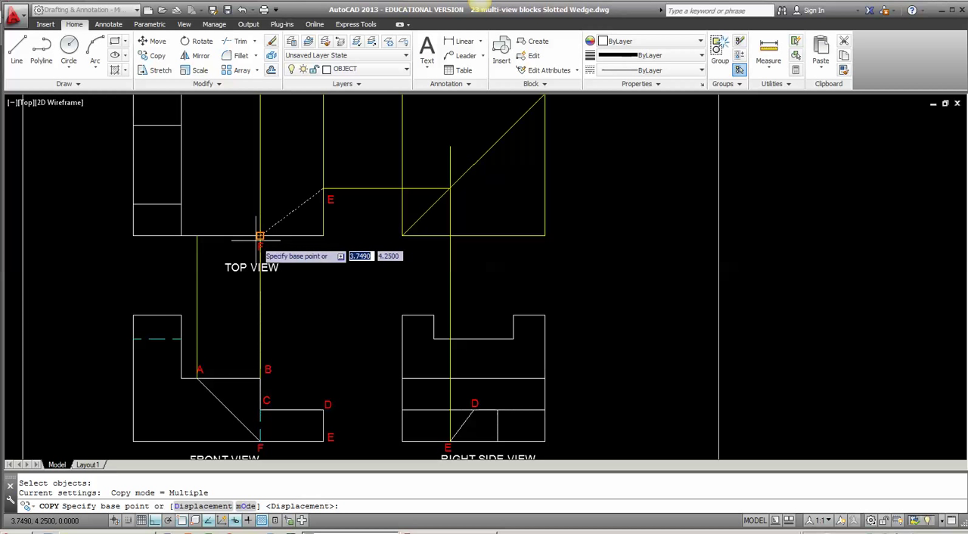
pyautogui.click(261, 236)
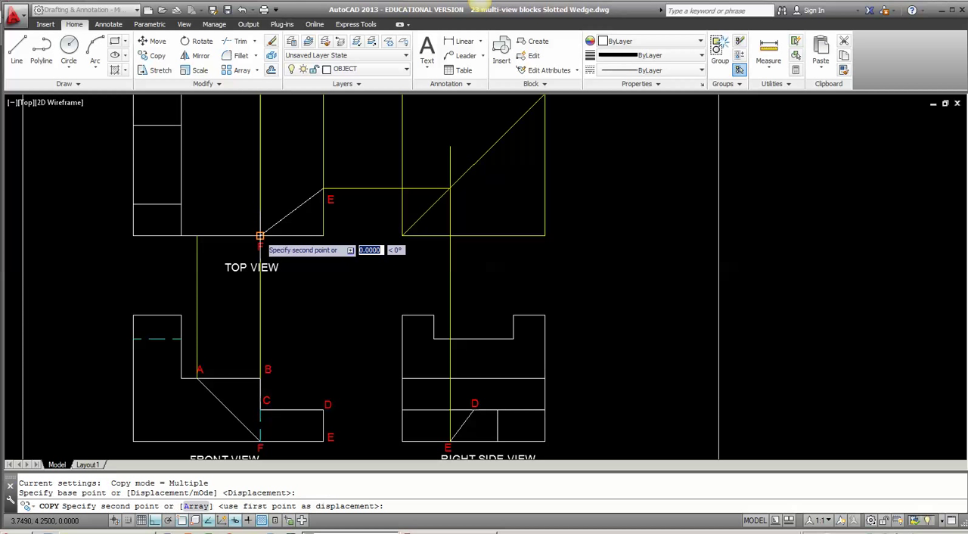
pyautogui.click(196, 236)
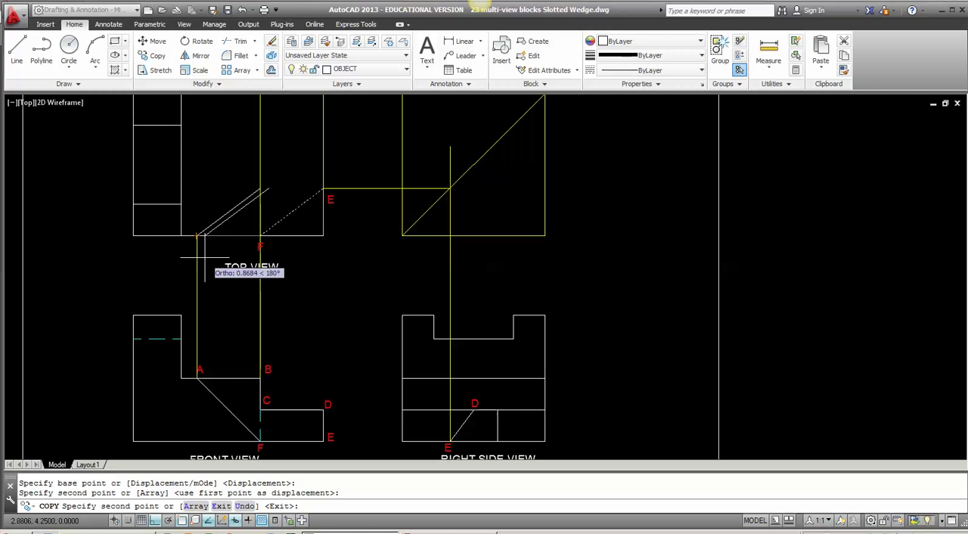
pyautogui.press('Return')
# Step: Copy the front view's A label straight up to just below the top view's lower edge
pyautogui.write('C')
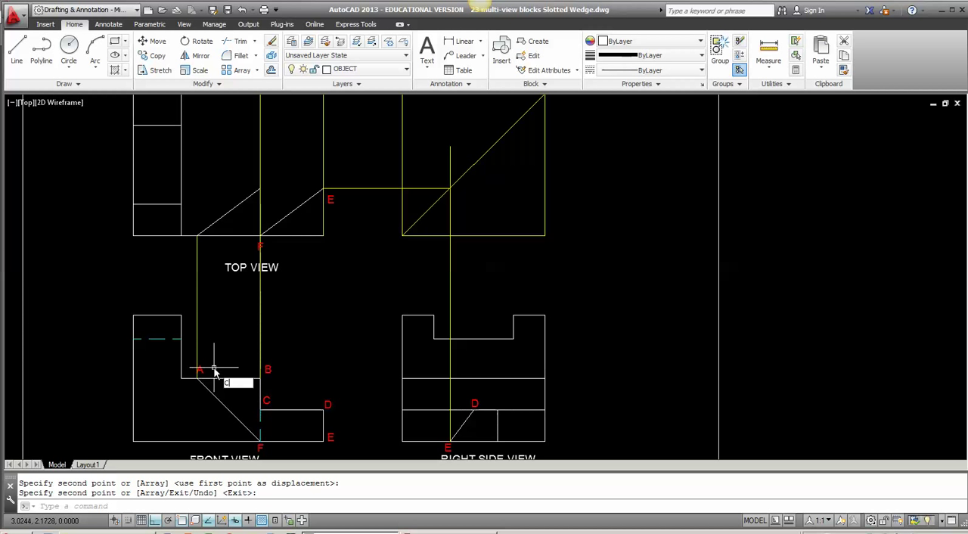
pyautogui.write('O')
pyautogui.press('Return')
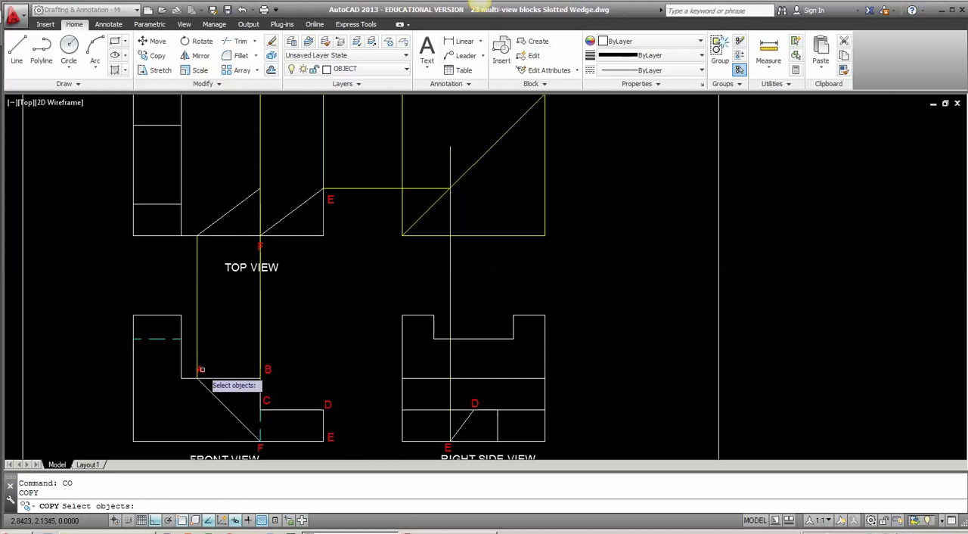
pyautogui.click(202, 369)
pyautogui.press('Return')
pyautogui.click(200, 370)
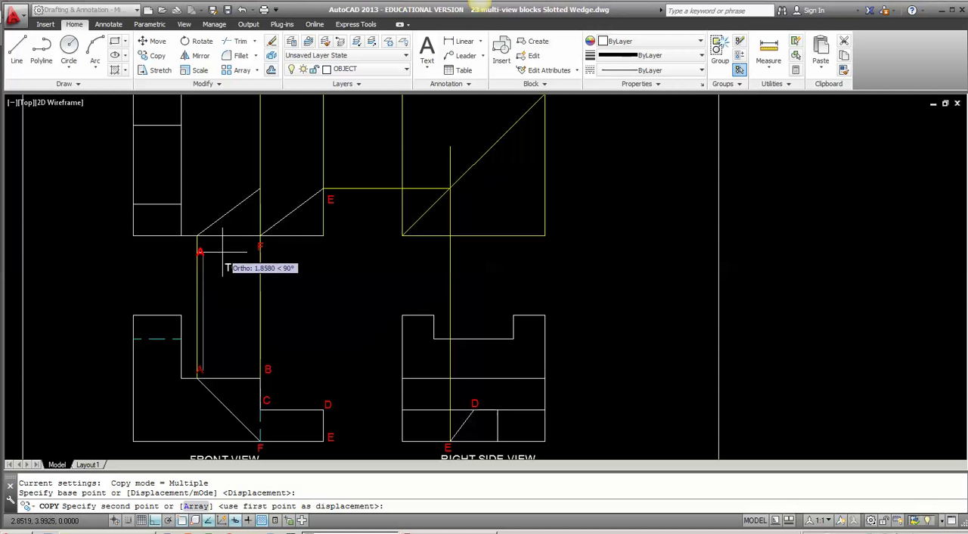
pyautogui.click(200, 244)
pyautogui.press('Return')
# Step: Copy the front view's B label straight up beside the upper end of the copied slanted line in the top view
pyautogui.press('Return')
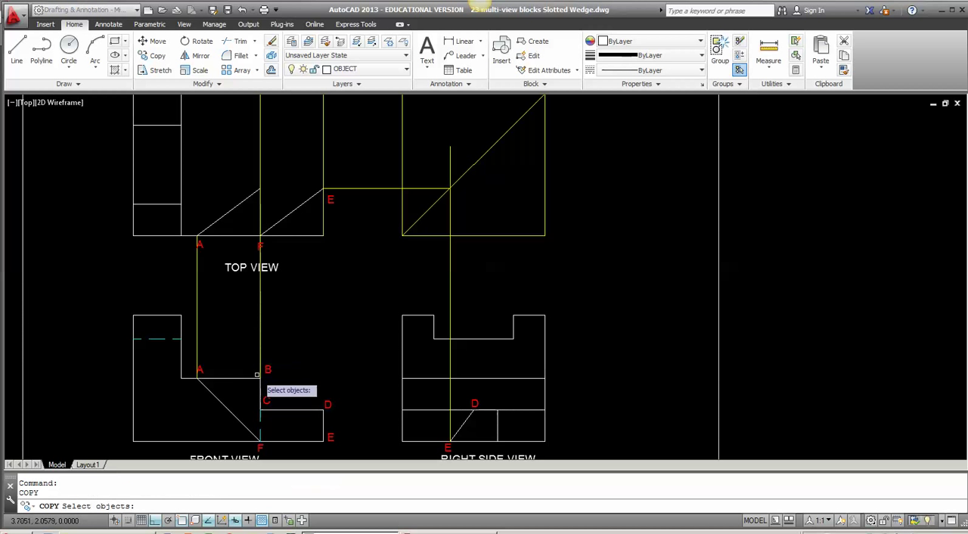
pyautogui.click(267, 370)
pyautogui.press('Return')
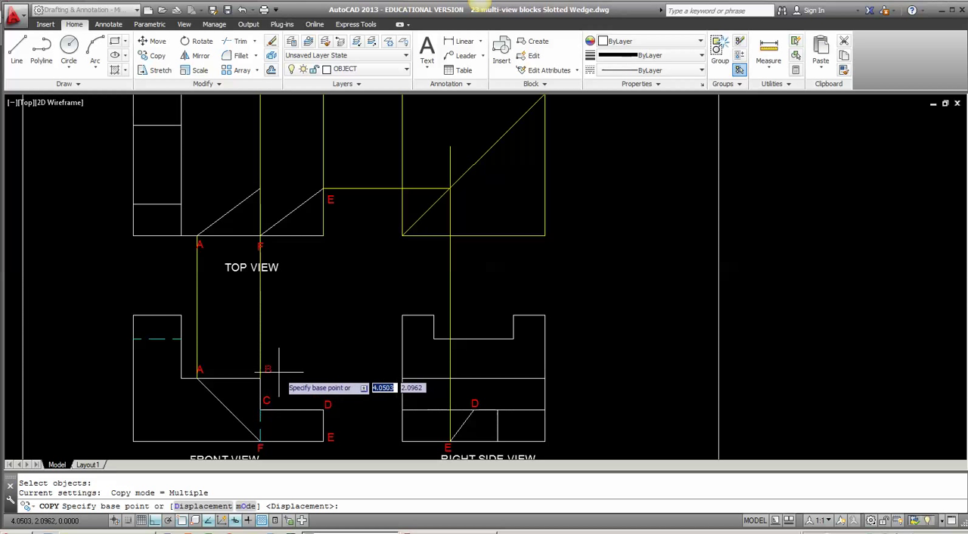
pyautogui.click(279, 370)
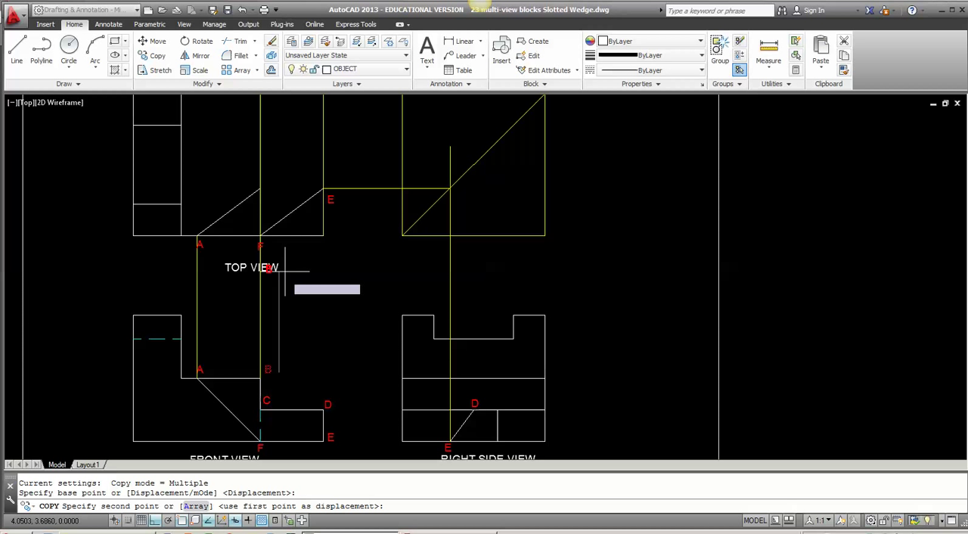
pyautogui.click(283, 188)
pyautogui.press('Return')
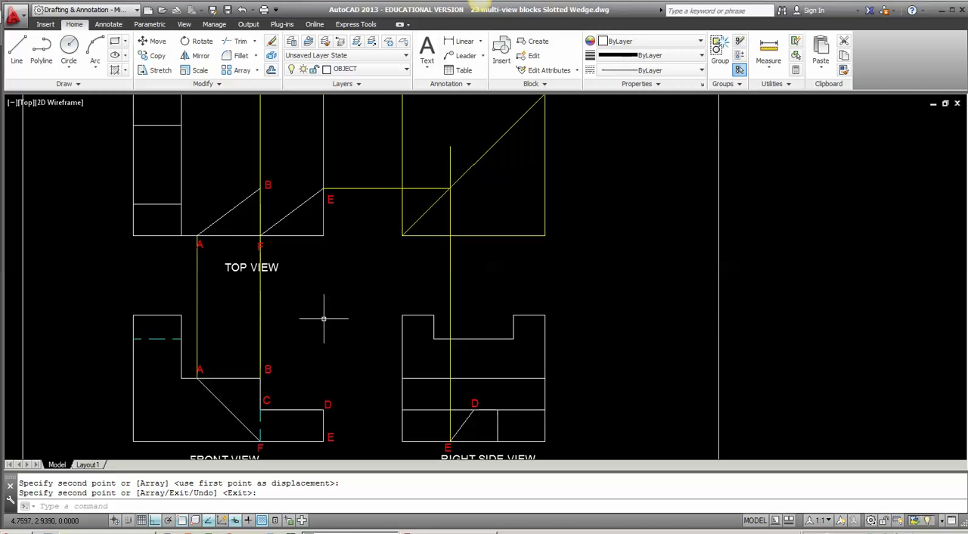
# Step: Stretch the horizontal construction line at point E in the top view across to point B
pyautogui.moveTo(324, 320); pyautogui.dragTo(297, 312, button='middle')
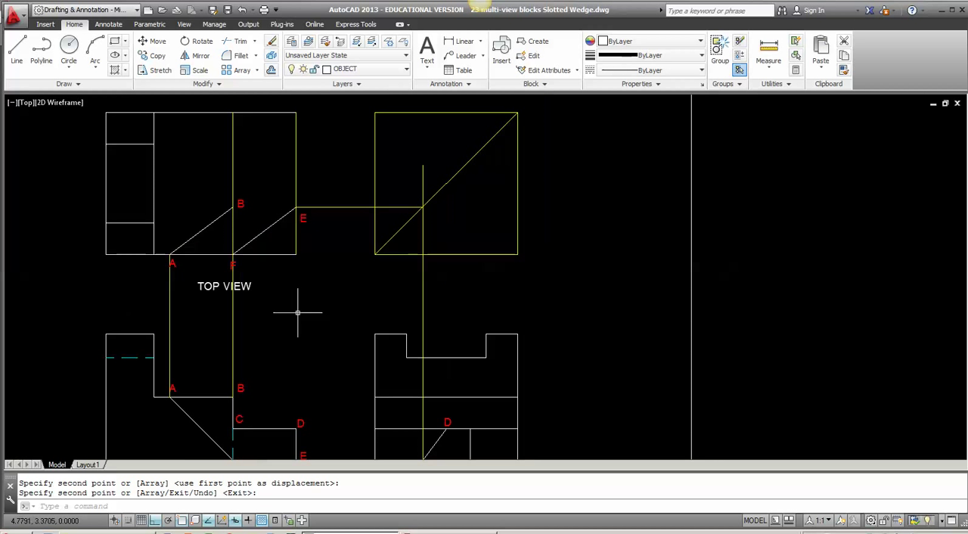
pyautogui.click(315, 206)
pyautogui.click(296, 206)
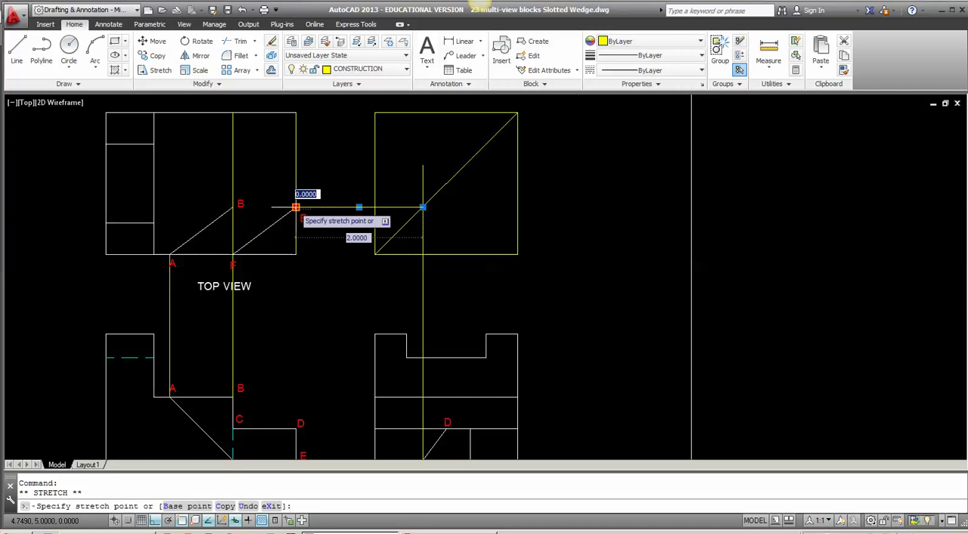
pyautogui.click(233, 207)
pyautogui.press('Escape')
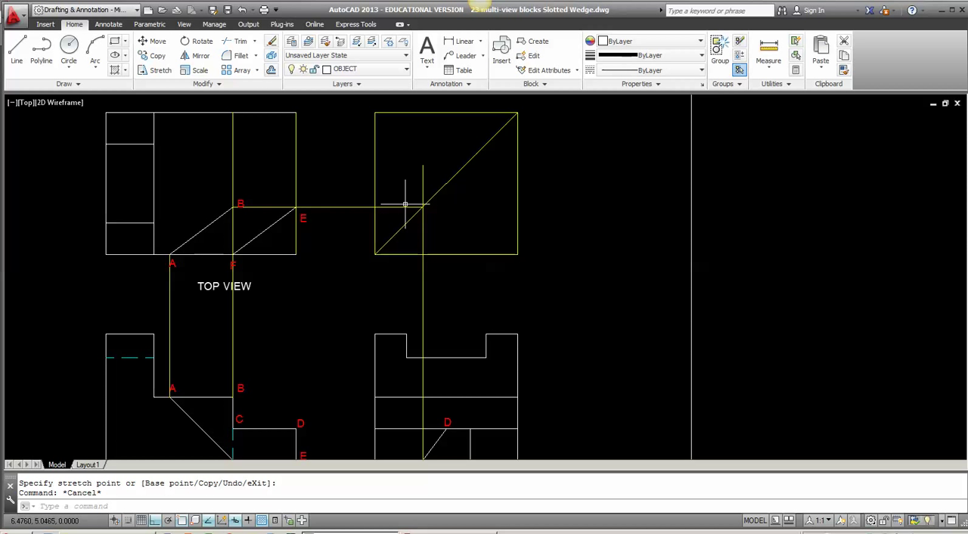
# Step: Copy the right side view's slanted line D-E from point D to where the vertical construction line crosses the horizontal edge at B's height
pyautogui.moveTo(424, 416); pyautogui.dragTo(405, 293, button='middle')
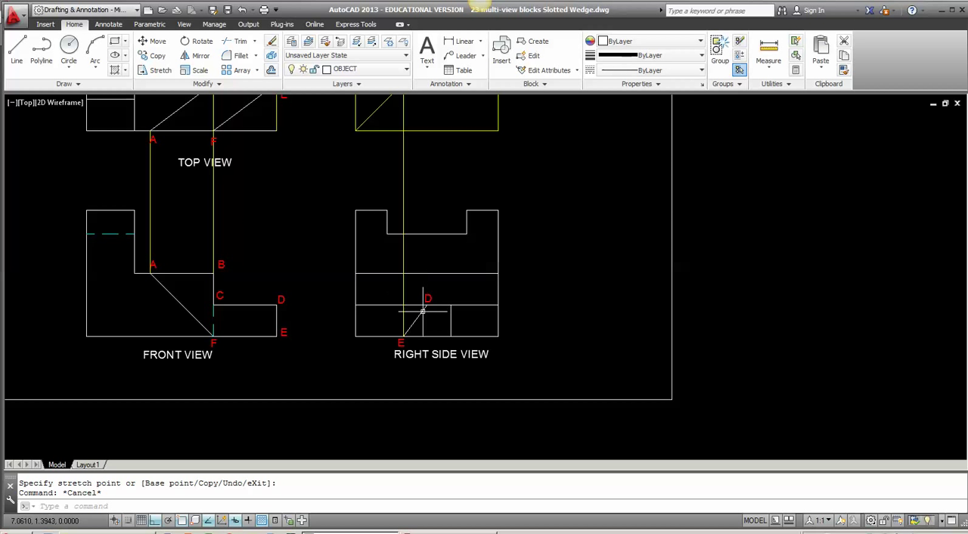
pyautogui.write('o')
pyautogui.press('Return')
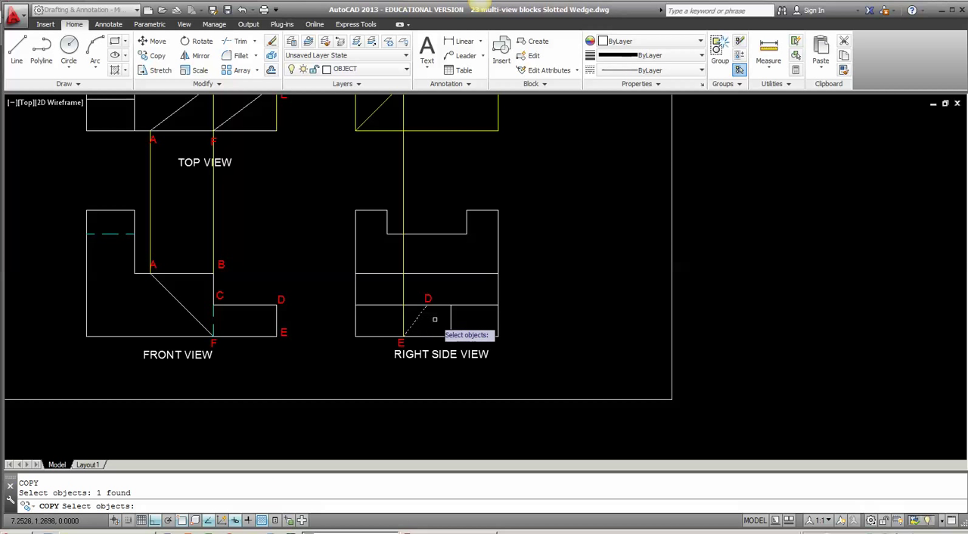
pyautogui.press('Return')
pyautogui.click(427, 306)
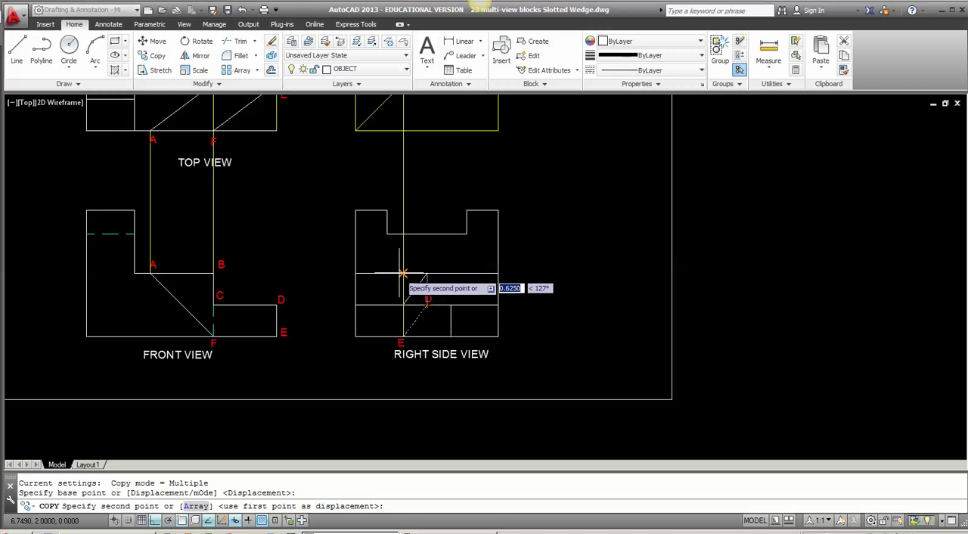
pyautogui.click(402, 274)
pyautogui.press('Return')
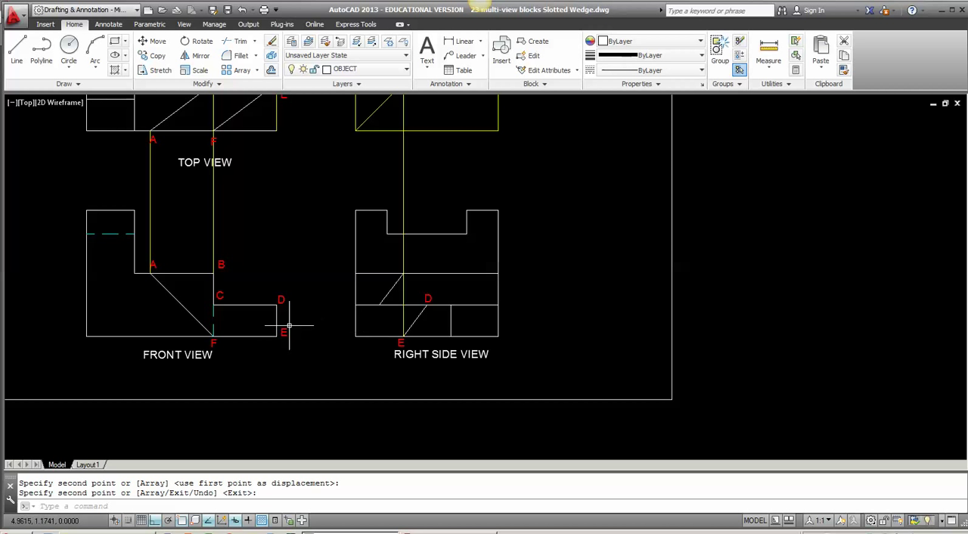
# Step: With object snap and ortho off, copy the front view's C label to the lower end of the copied slanted line in the right side view
pyautogui.write('co')
pyautogui.press('Return')
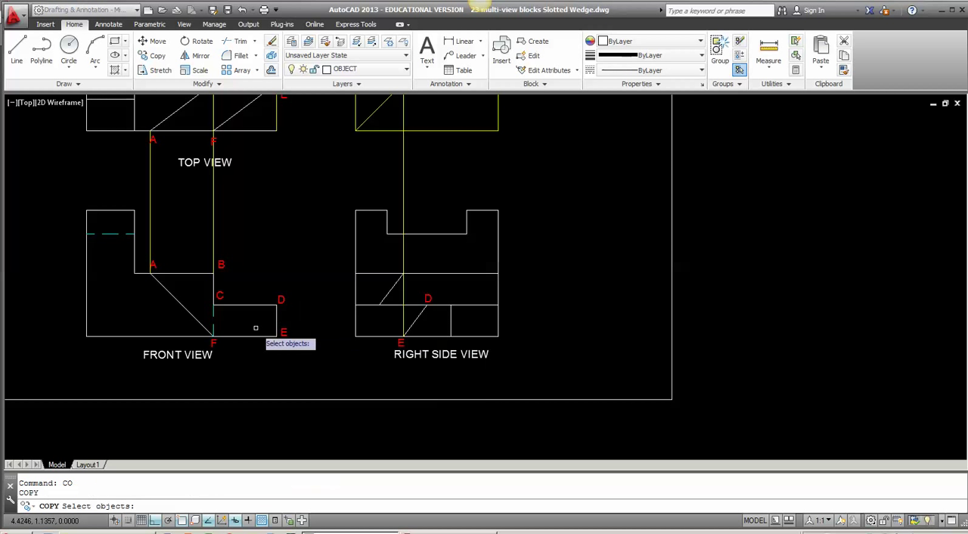
pyautogui.press('Return')
pyautogui.click(220, 295)
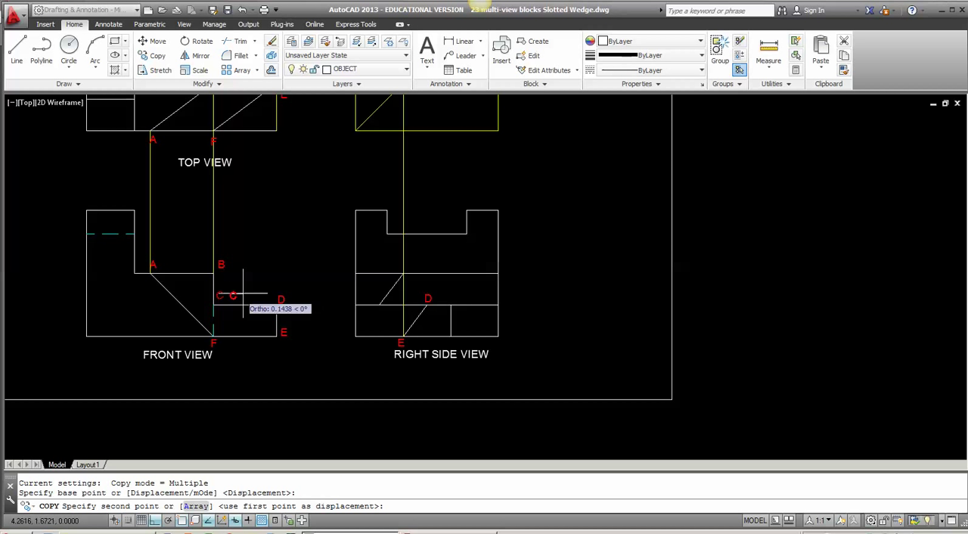
pyautogui.scroll(4, 379, 304)
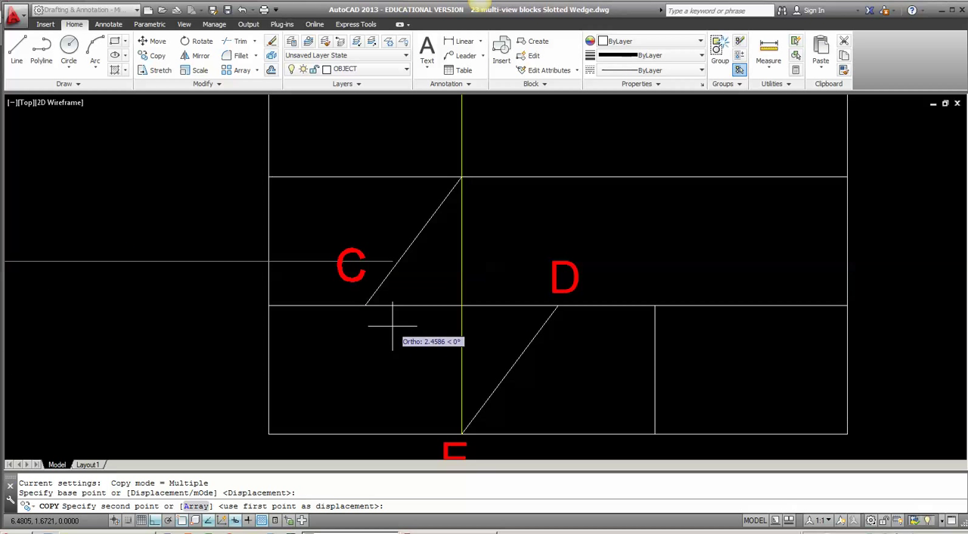
pyautogui.press('F3')
pyautogui.press('F8')
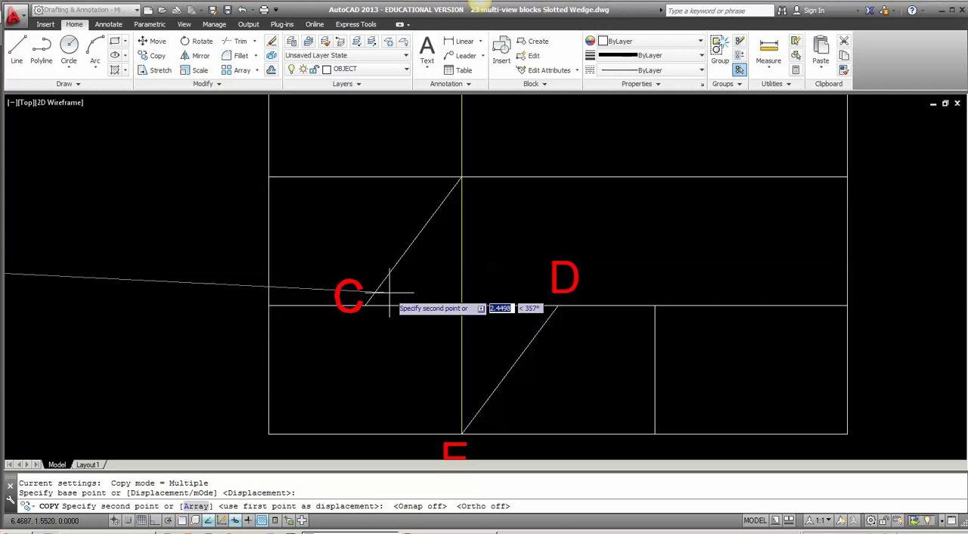
pyautogui.click(390, 292)
pyautogui.press('Return')
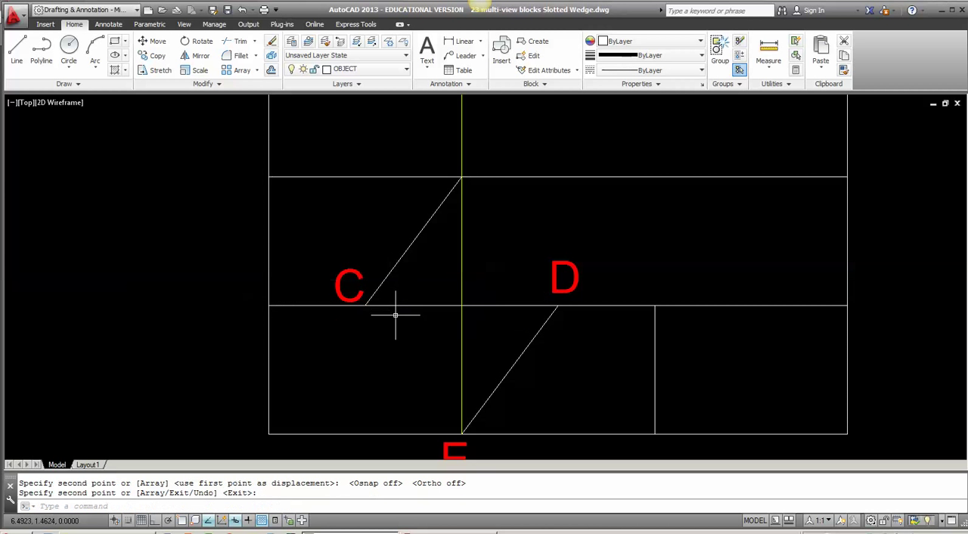
# Step: Trim the right side view's horizontal edge through C and D outside point C and beyond the short vertical line
pyautogui.write('TR')
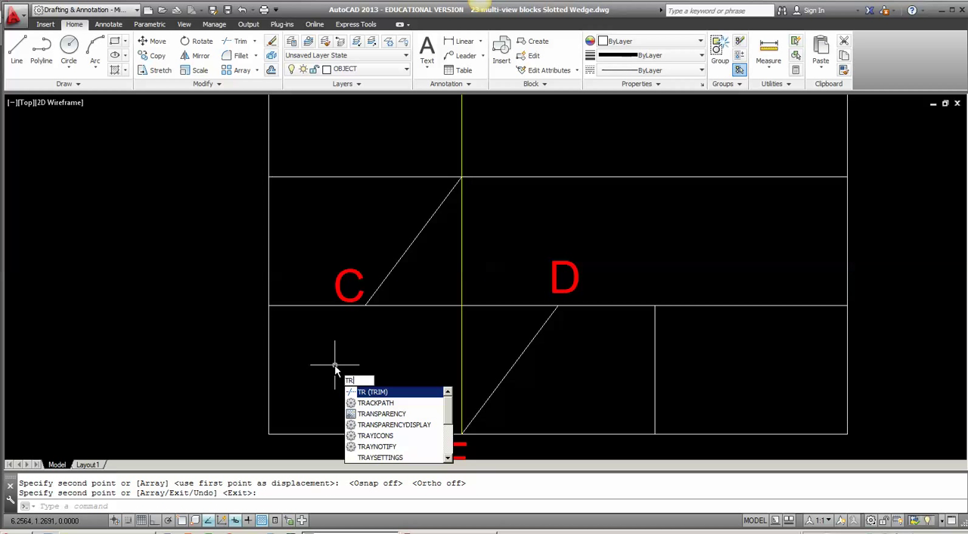
pyautogui.press('Return')
pyautogui.press('Return')
pyautogui.scroll(6, 327, 306)
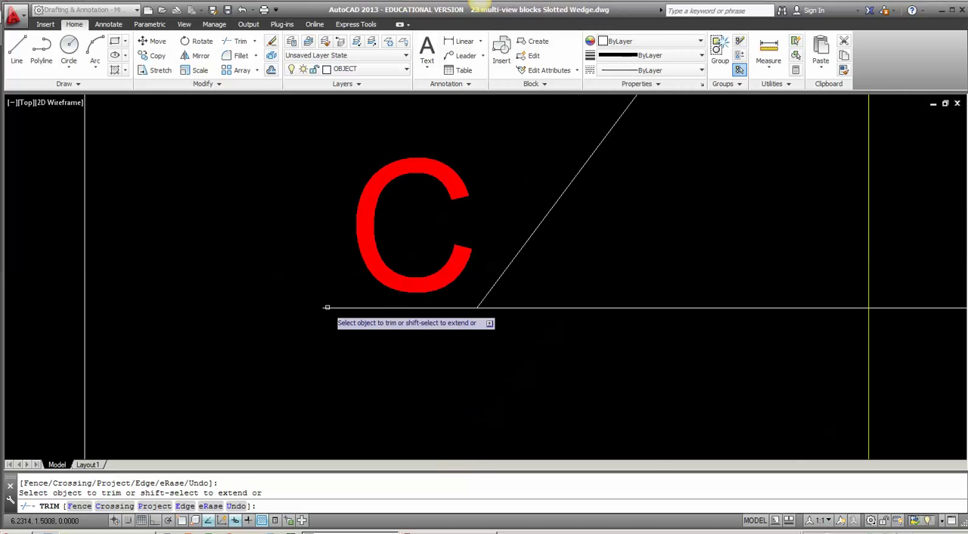
pyautogui.click(327, 304)
pyautogui.click(331, 311)
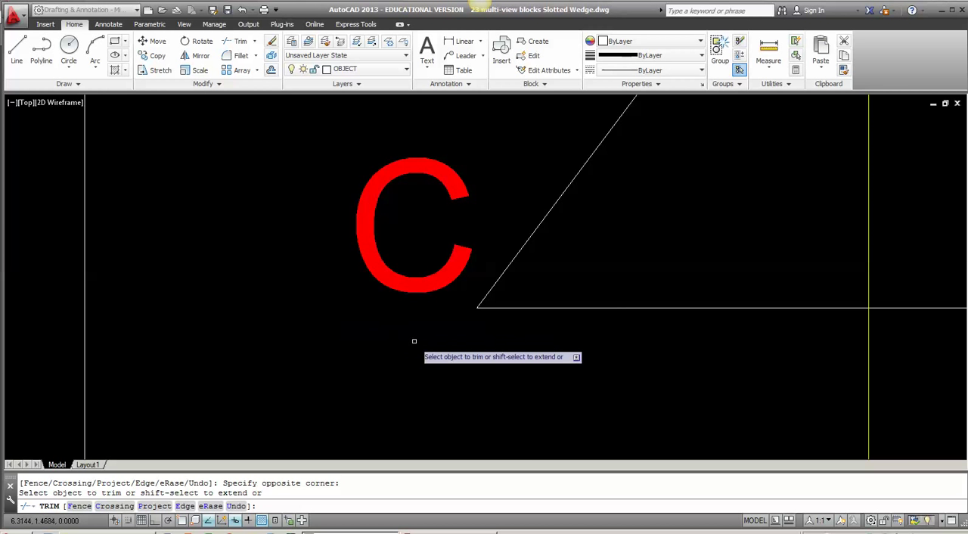
pyautogui.scroll(-8, 414, 342)
pyautogui.moveTo(567, 341); pyautogui.dragTo(539, 341, button='middle')
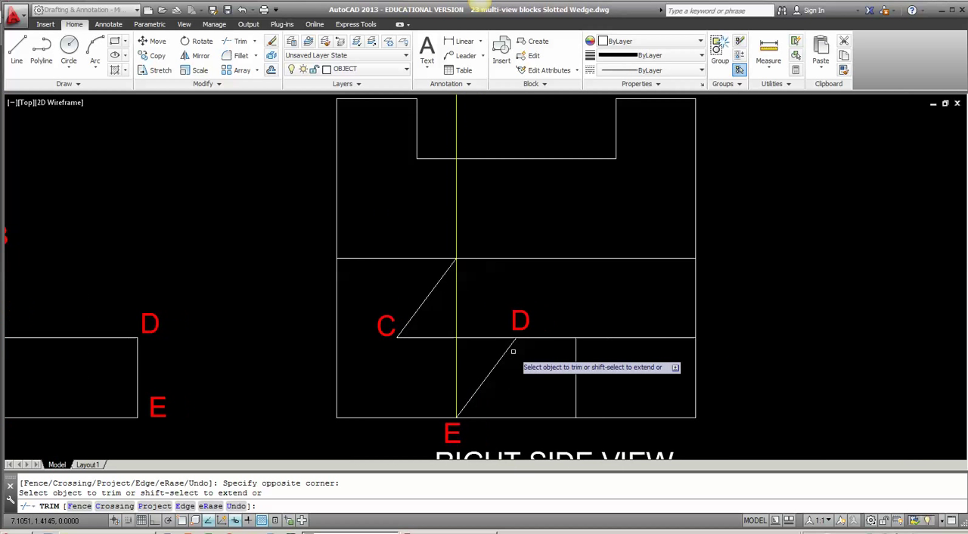
pyautogui.click(608, 338)
pyautogui.scroll(-2, 593, 352)
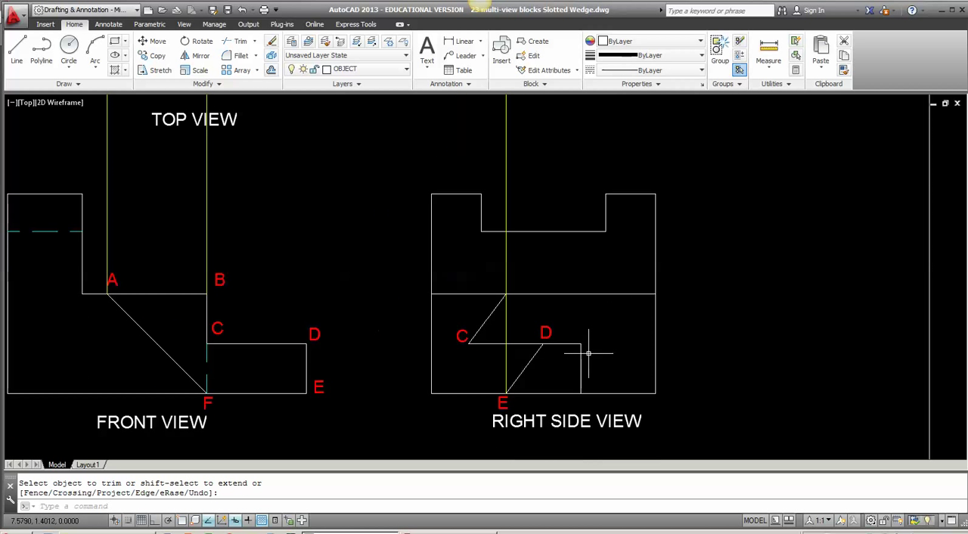
# Step: Make CONSTRUCTION the current layer
pyautogui.moveTo(519, 361); pyautogui.dragTo(511, 393, button='middle')
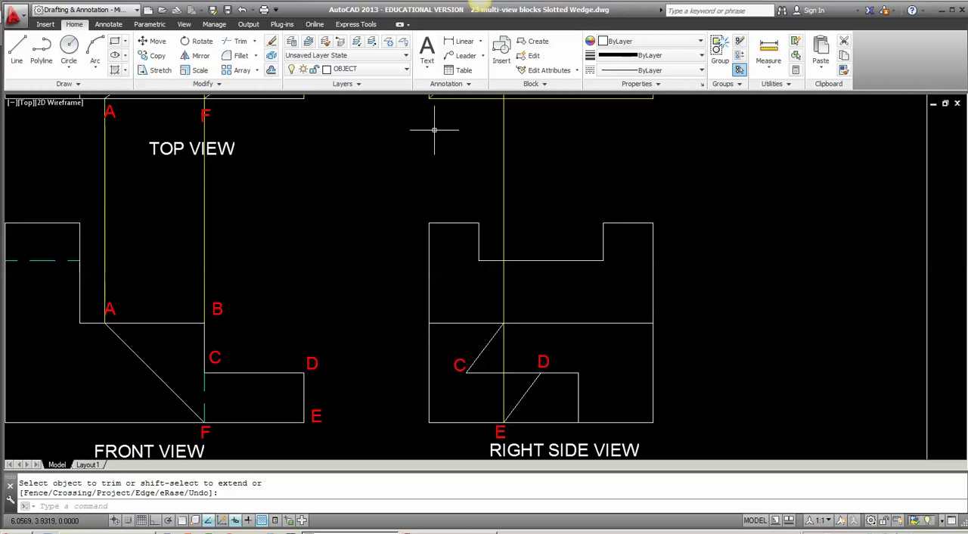
pyautogui.click(377, 69)
pyautogui.scroll(2, 345, 181)
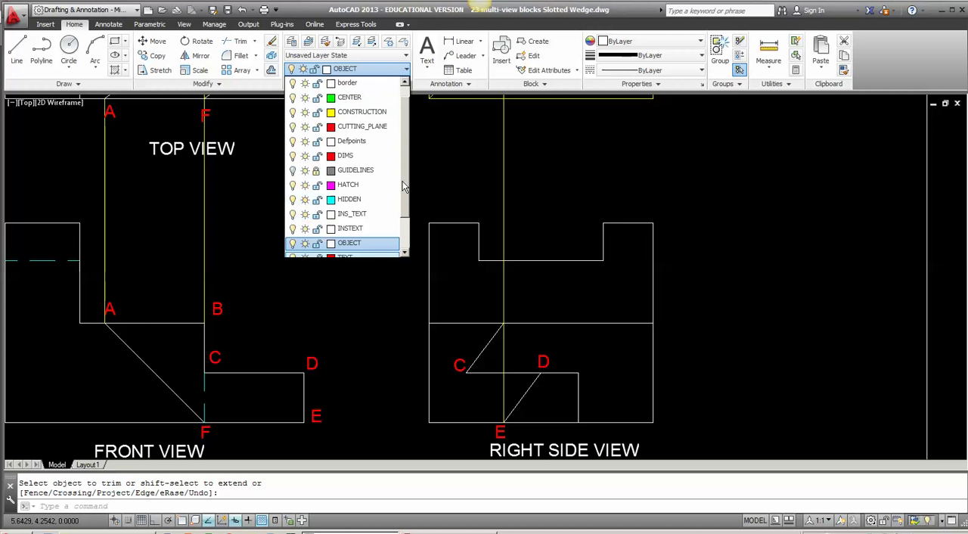
pyautogui.click(360, 127)
# Step: With object snap and ortho on, draw a vertical construction line from the right side view's point C up past the diagonal miter line, about 3.37 units long
pyautogui.scroll(-2, 522, 357)
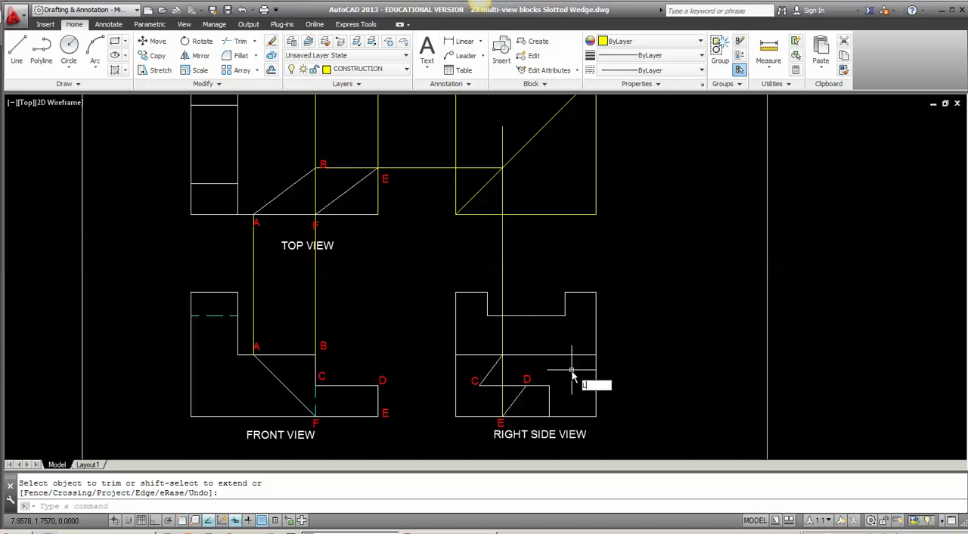
pyautogui.press('Return')
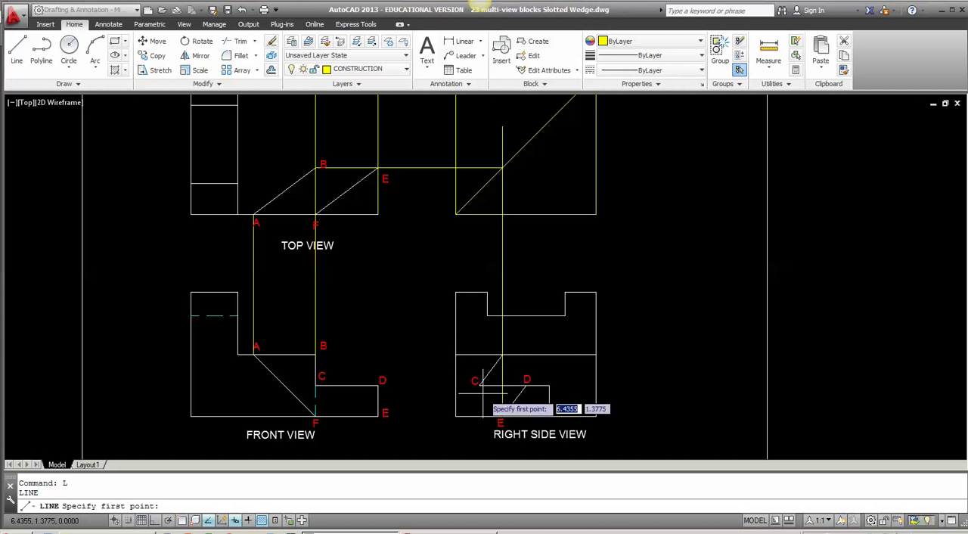
pyautogui.press('F3')
pyautogui.press('F8')
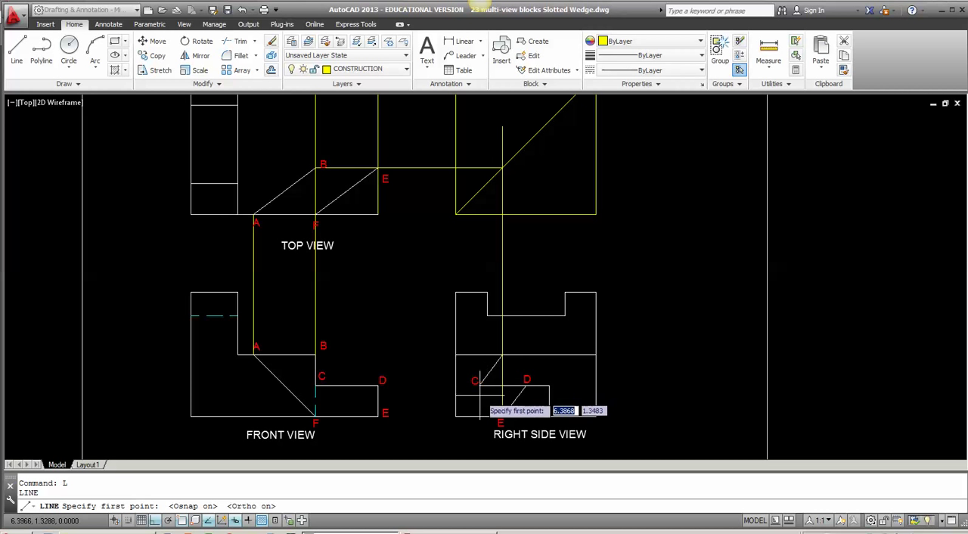
pyautogui.click(478, 386)
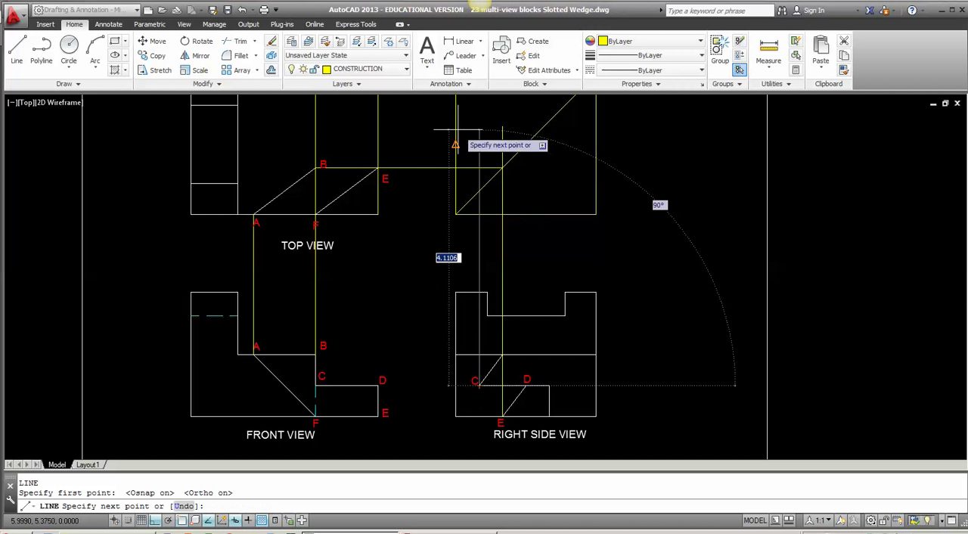
pyautogui.scroll(5, 455, 215)
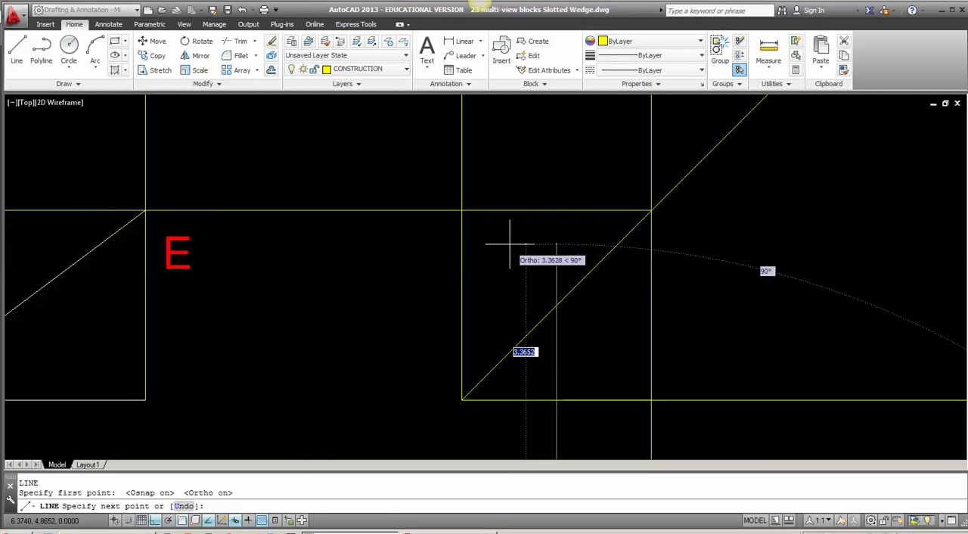
pyautogui.click(509, 245)
pyautogui.press('Return')
pyautogui.press('Return')
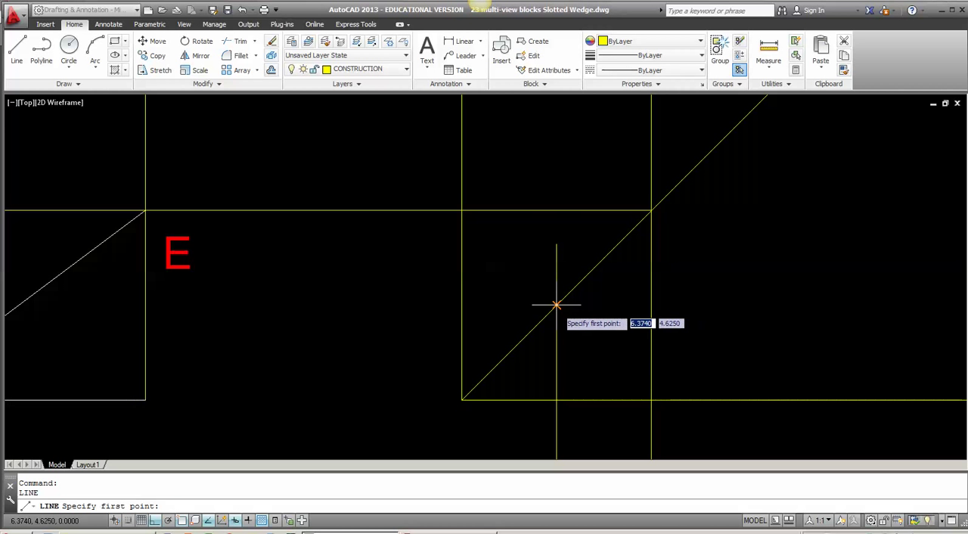
# Step: Draw a horizontal construction line from where C's projection crosses the miter line to the vertical line through B and F in the top view
pyautogui.click(557, 304)
pyautogui.scroll(-5, 189, 305)
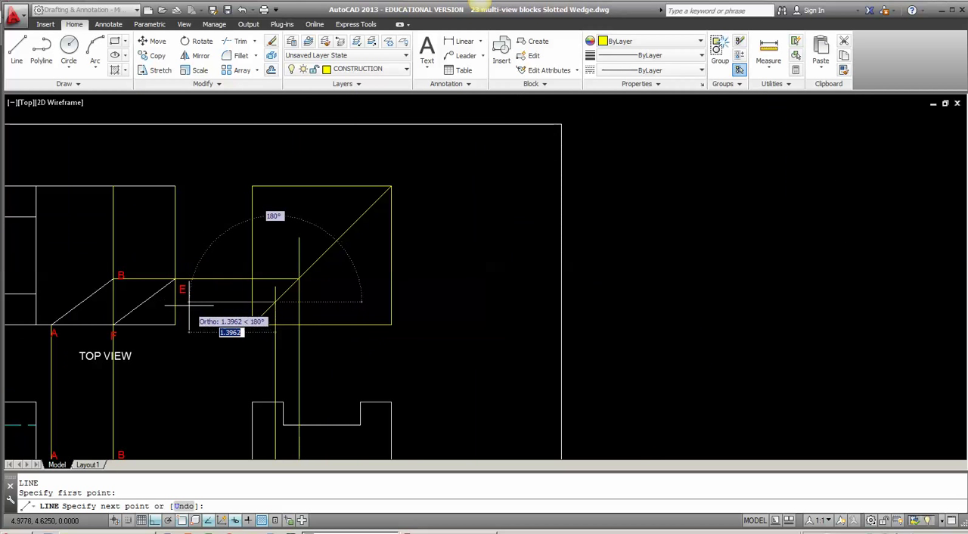
pyautogui.moveTo(189, 305); pyautogui.dragTo(285, 182, button='middle')
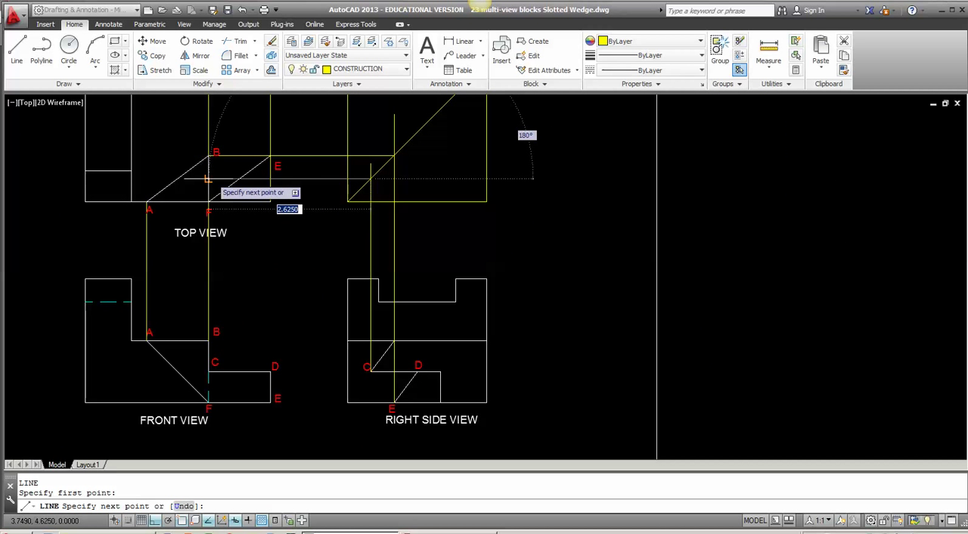
pyautogui.click(208, 179)
pyautogui.press('Return')
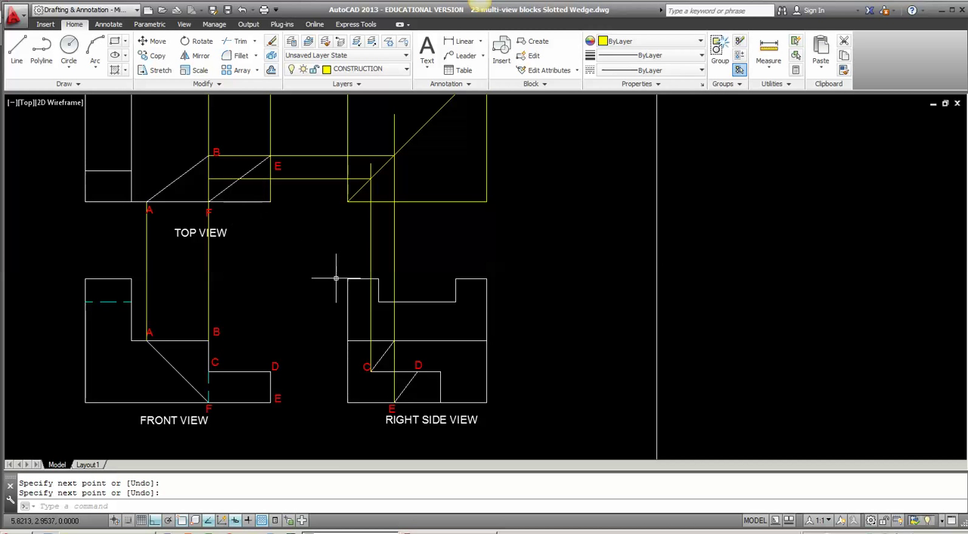
# Step: Draw a vertical construction line from the right side view's point D up past the miter line, about 4.4 units long
pyautogui.press('Return')
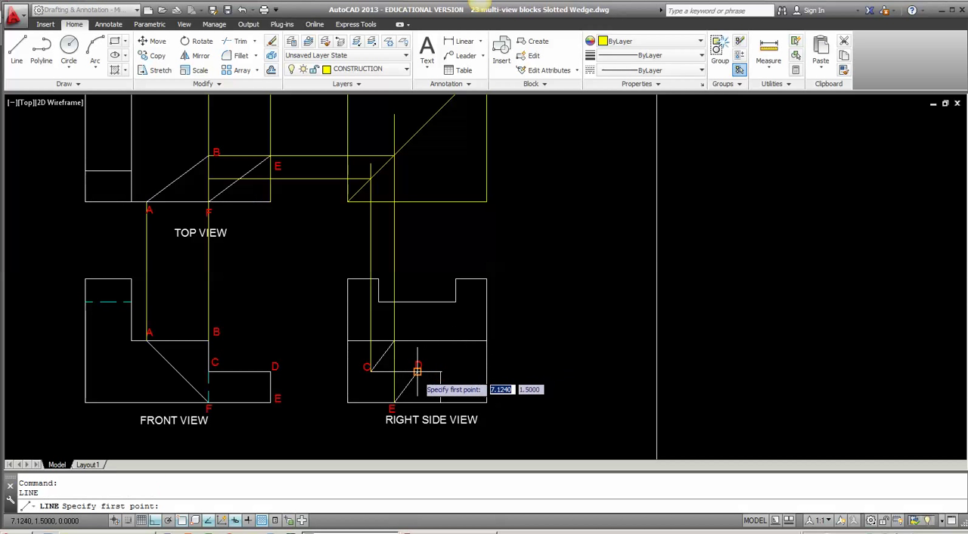
pyautogui.click(417, 371)
pyautogui.moveTo(420, 184); pyautogui.dragTo(406, 317, button='middle')
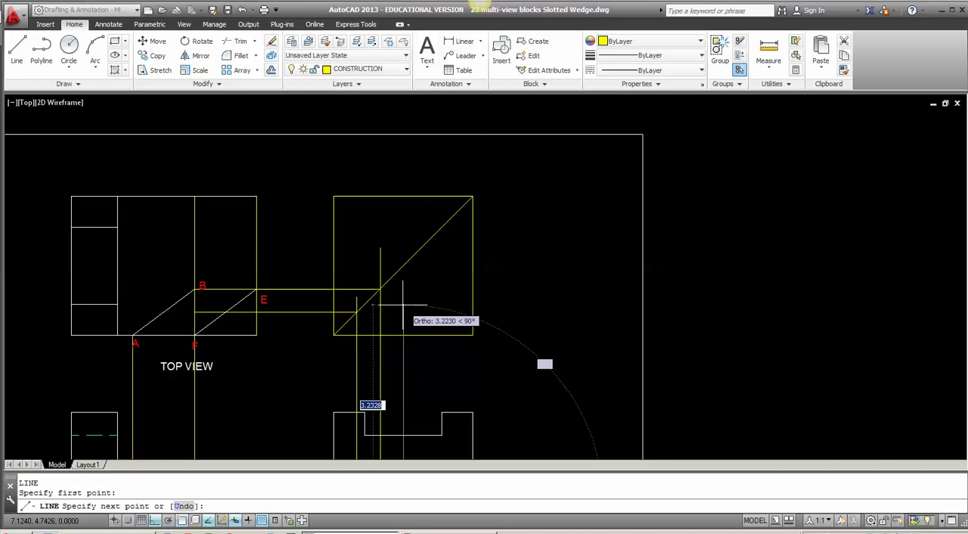
pyautogui.click(403, 230)
pyautogui.press('Return')
pyautogui.press('Return')
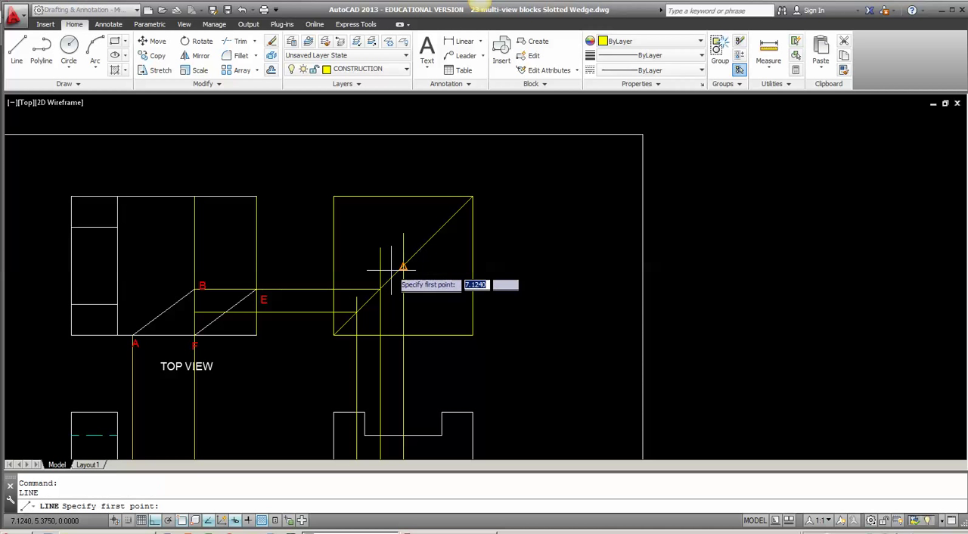
# Step: Draw a horizontal construction line from where D's projection crosses the miter line to the top view's right edge
pyautogui.click(404, 266)
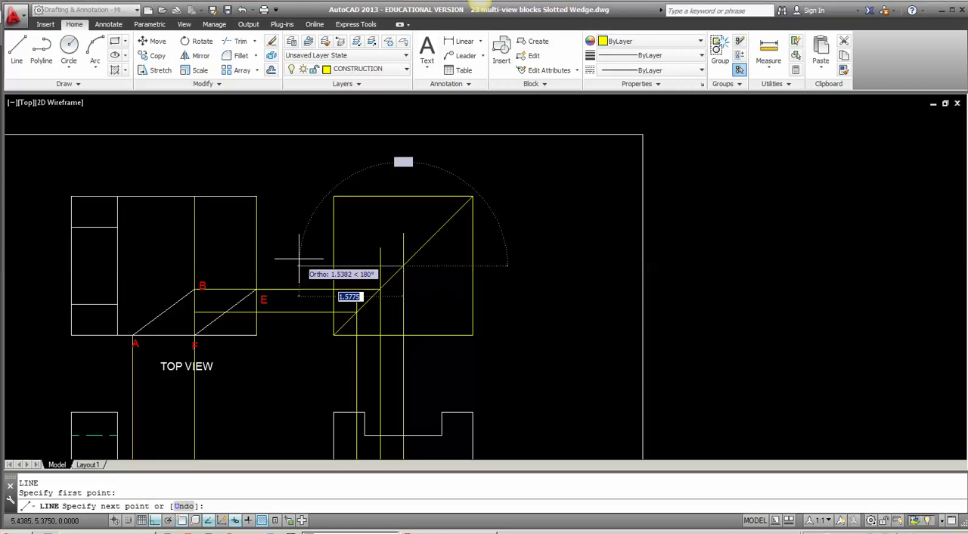
pyautogui.click(257, 266)
pyautogui.press('Return')
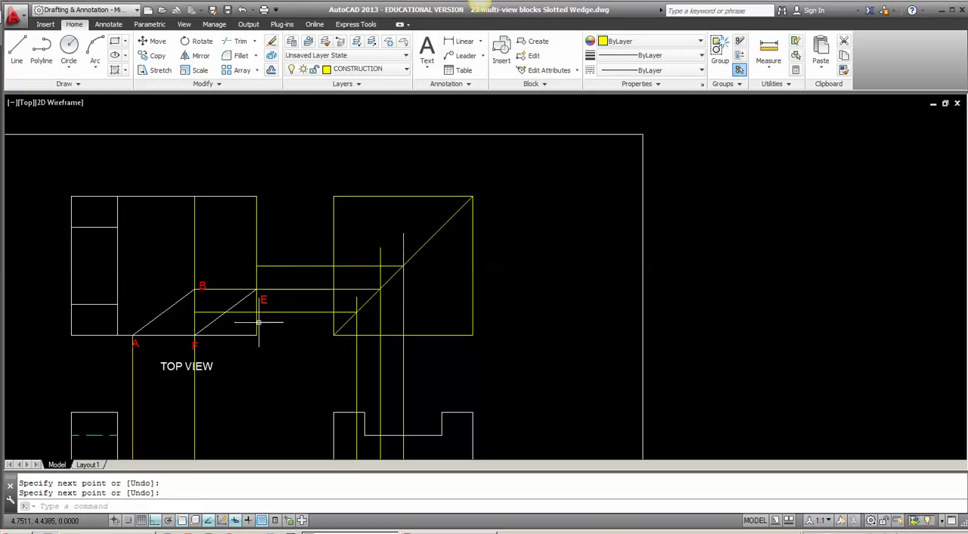
# Step: Copy the top view's slanted line F-E from point E to the end of D's horizontal projection line on the right edge
pyautogui.write('c')
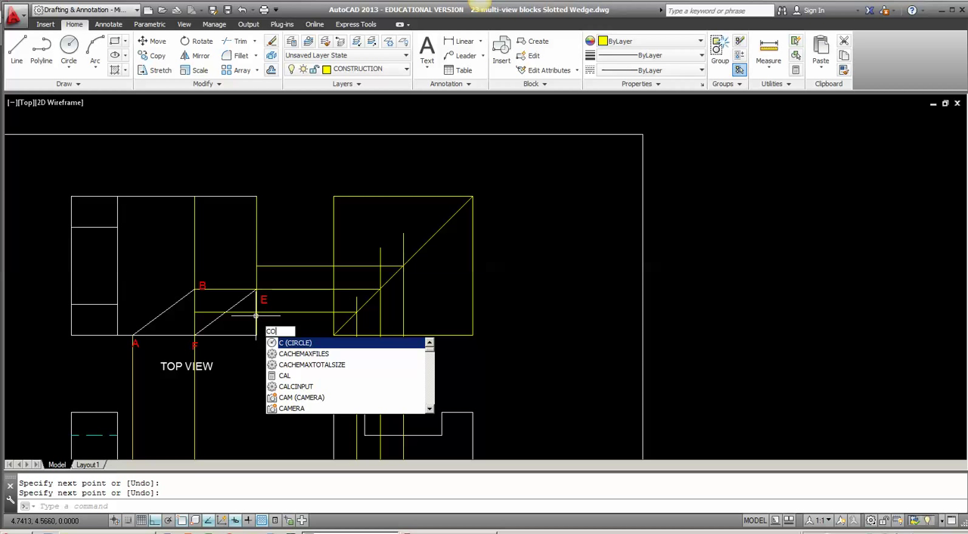
pyautogui.write('o')
pyautogui.press('Return')
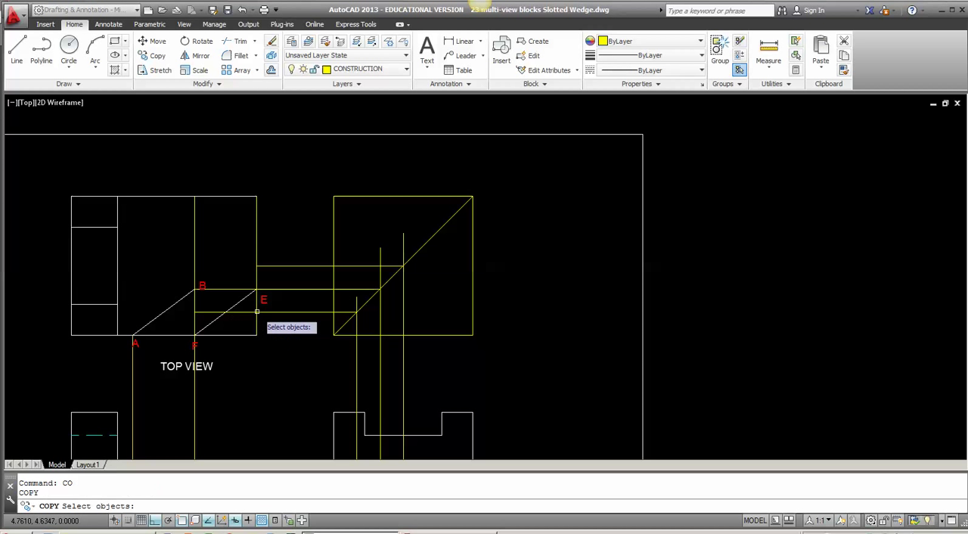
pyautogui.click(211, 323)
pyautogui.press('Return')
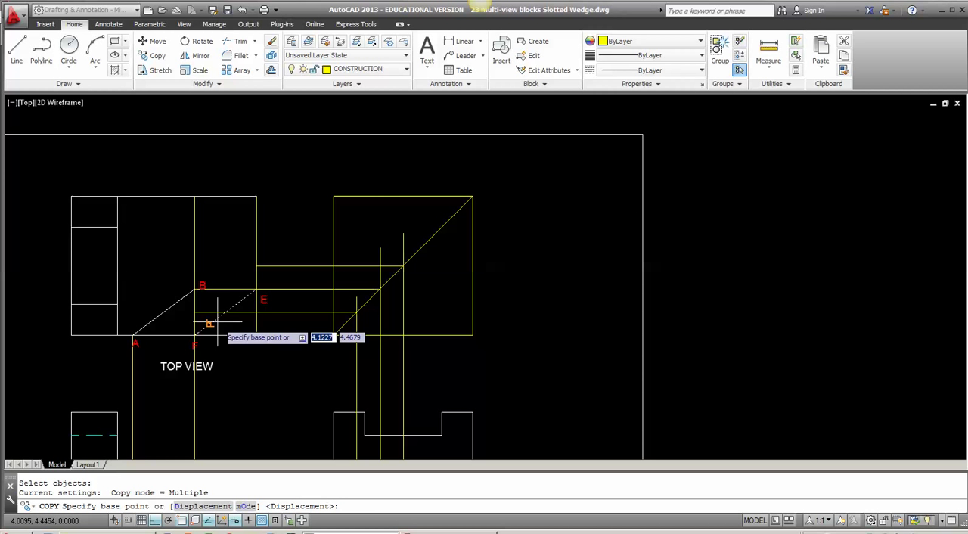
pyautogui.click(257, 290)
pyautogui.click(256, 266)
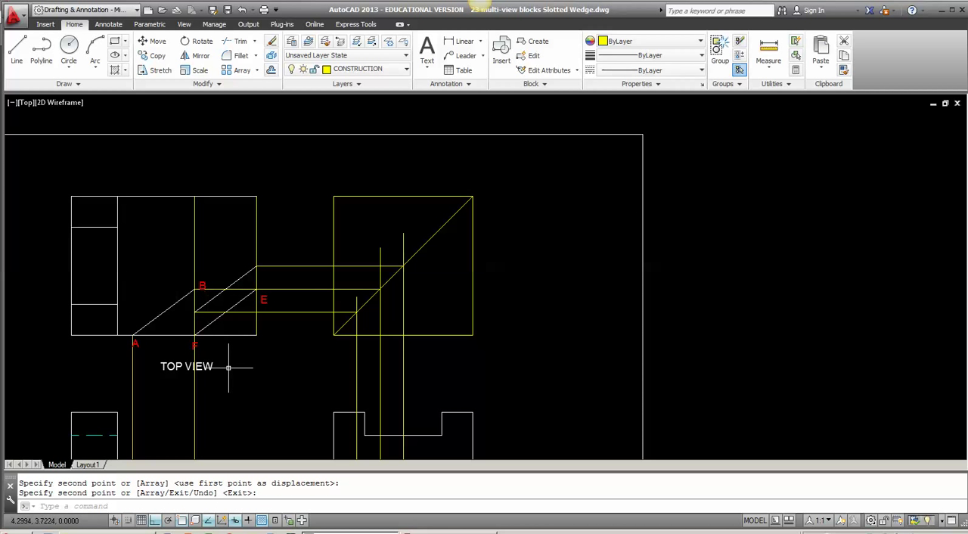
# Step: With ortho off, copy the front view's C label to the lower end of the copied slanted line in the top view
pyautogui.moveTo(231, 287); pyautogui.dragTo(223, 234, button='middle')
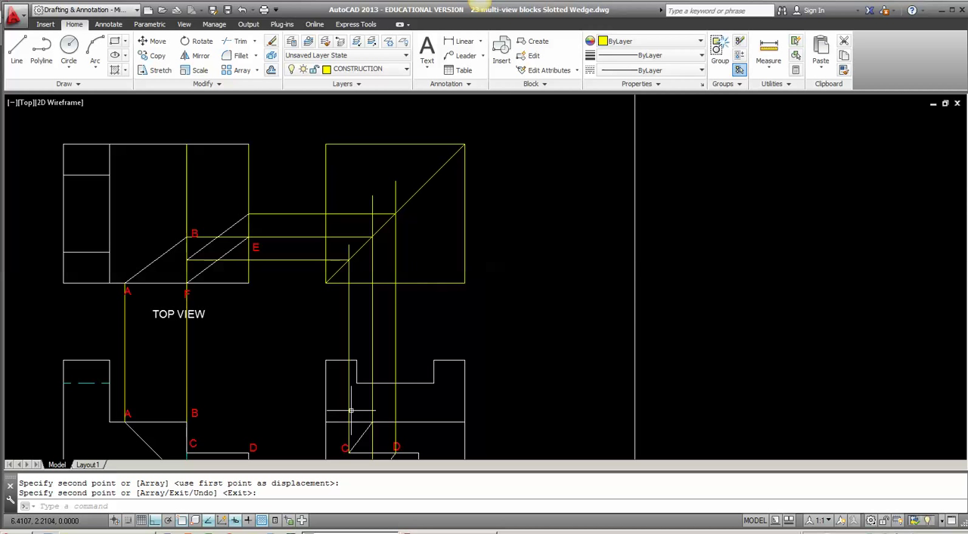
pyautogui.moveTo(351, 411); pyautogui.dragTo(360, 383, button='middle')
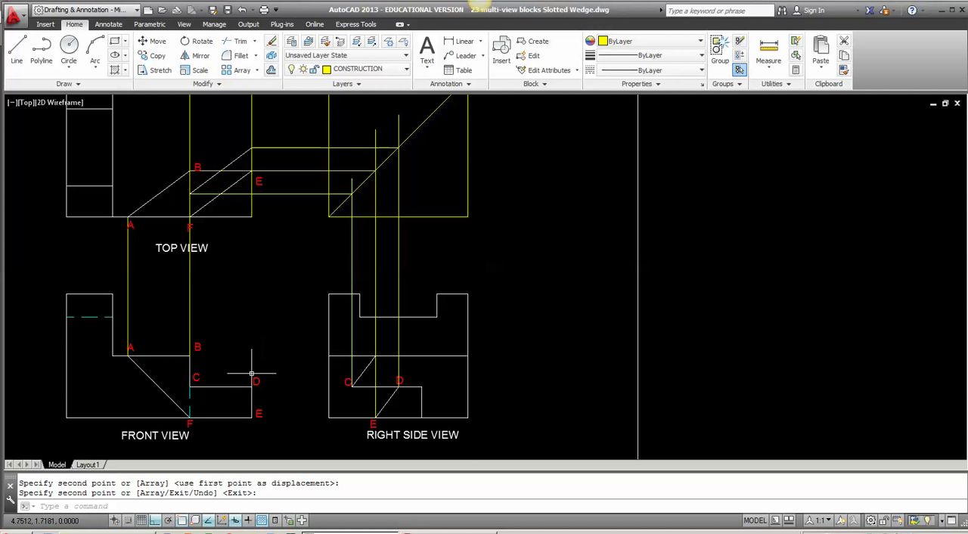
pyautogui.write('O')
pyautogui.press('Return')
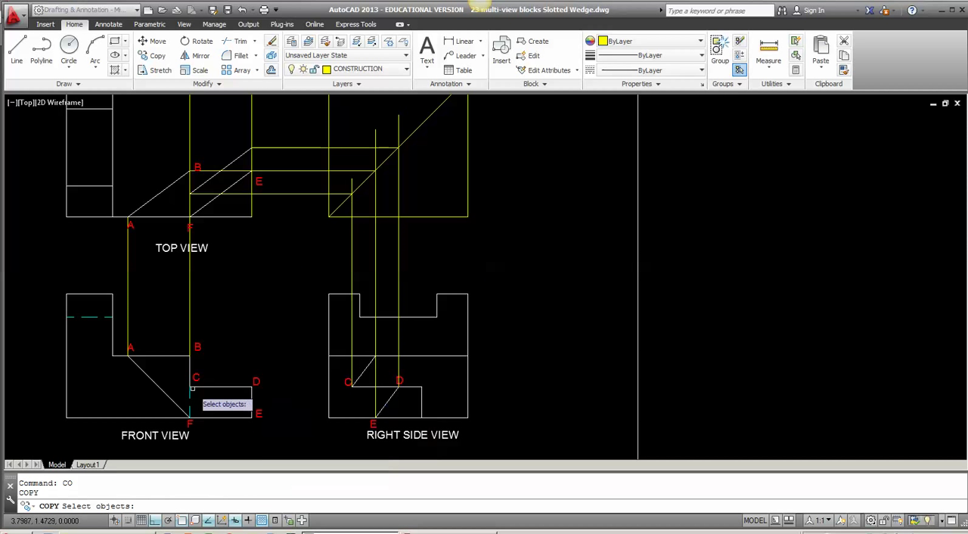
pyautogui.click(197, 380)
pyautogui.press('Return')
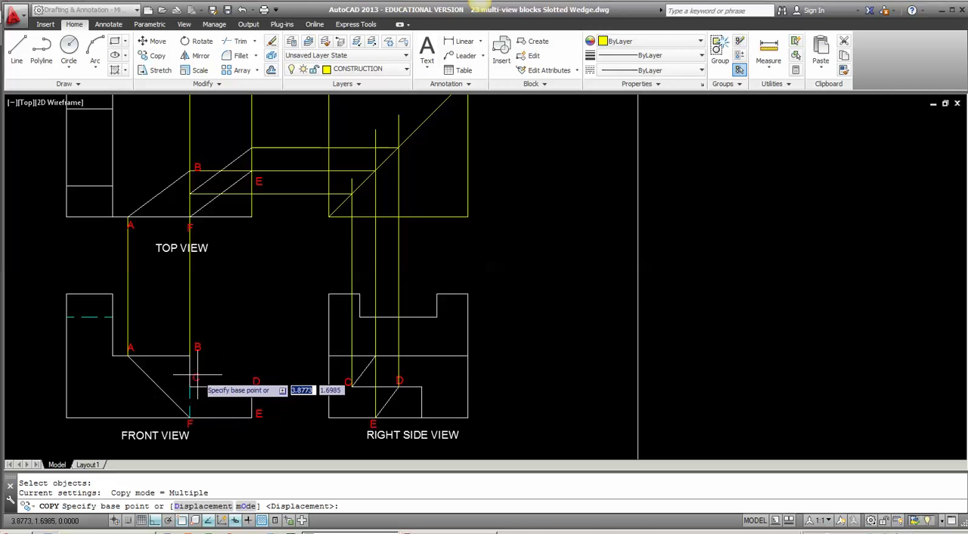
pyautogui.click(200, 376)
pyautogui.scroll(6, 196, 255)
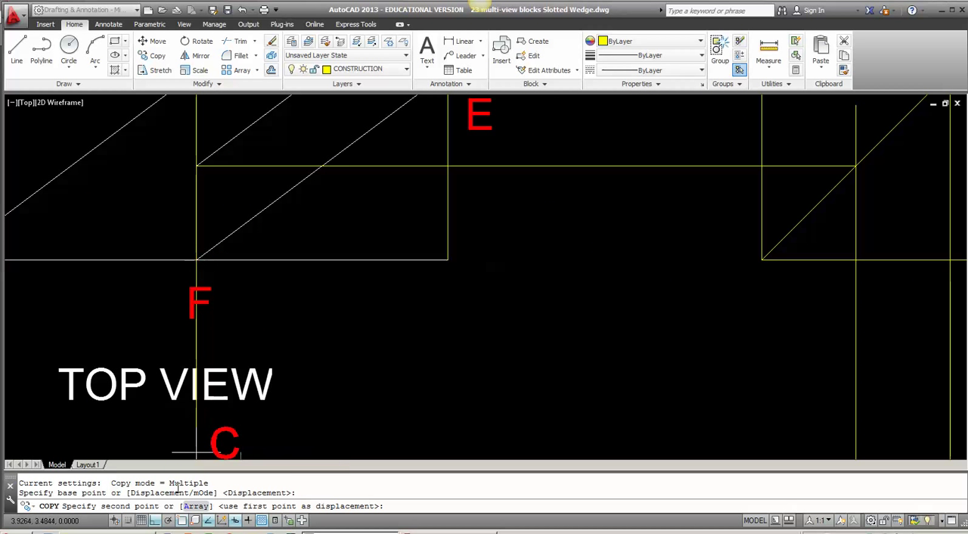
pyautogui.press('F8')
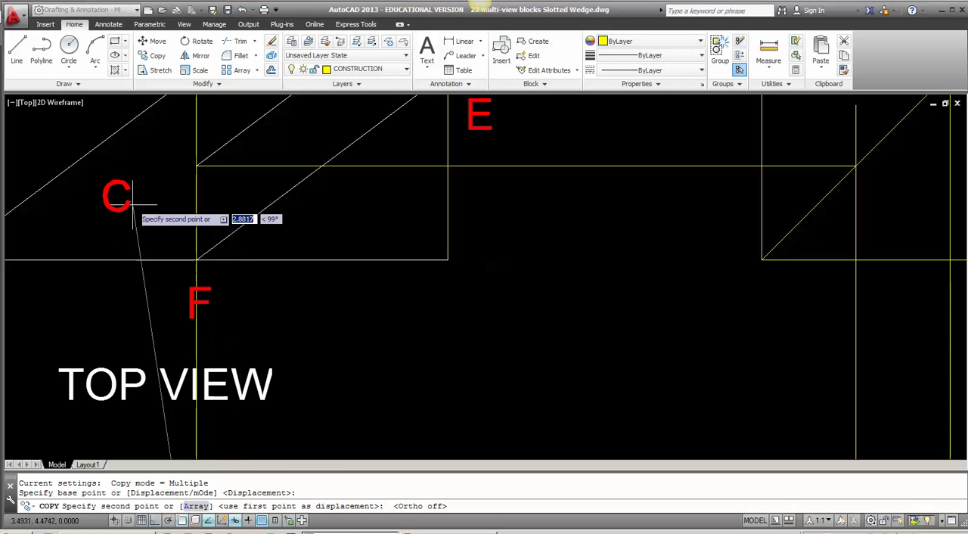
pyautogui.click(181, 170)
pyautogui.press('Return')
pyautogui.scroll(-4, 183, 215)
# Step: Copy the front view's D label to the upper end of the copied slanted line in the top view
pyautogui.press('Return')
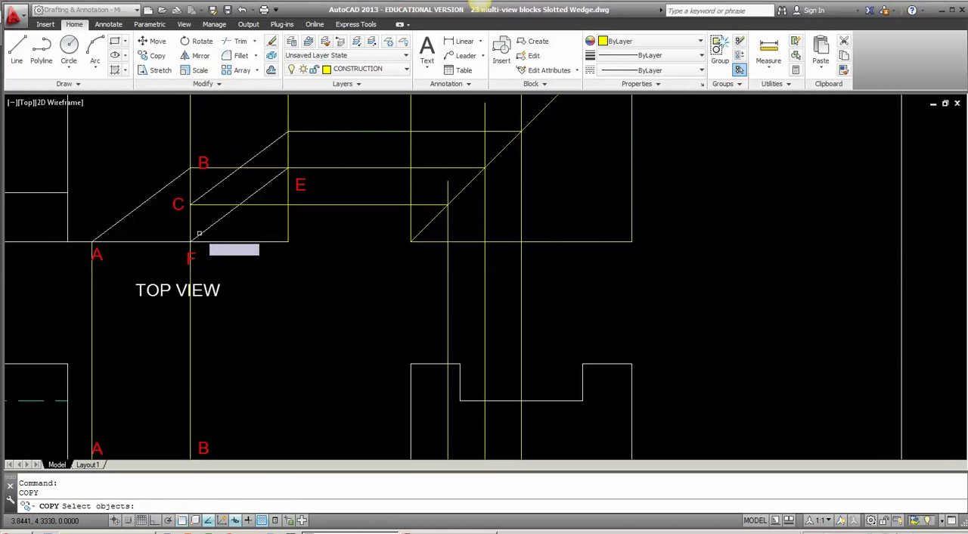
pyautogui.moveTo(227, 232); pyautogui.dragTo(201, 205, button='middle')
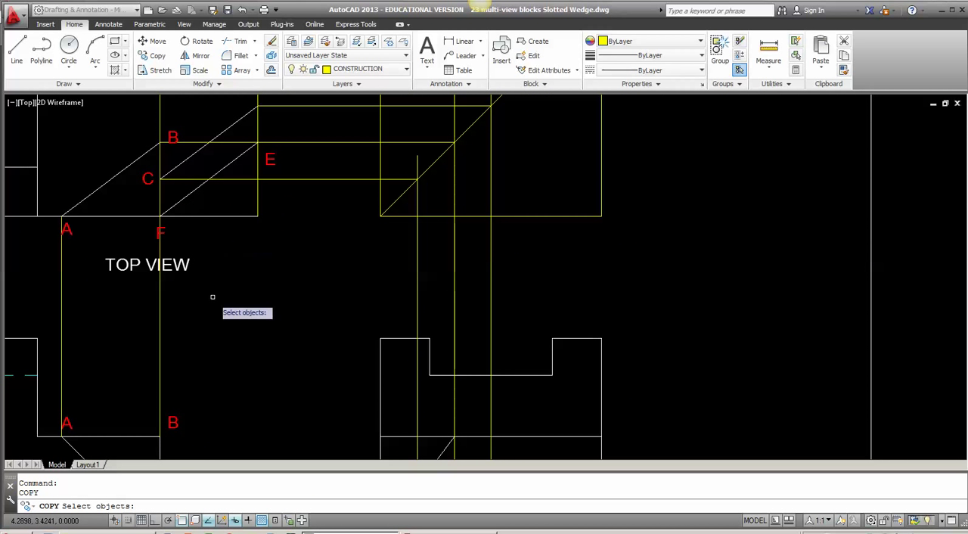
pyautogui.scroll(-3, 199, 402)
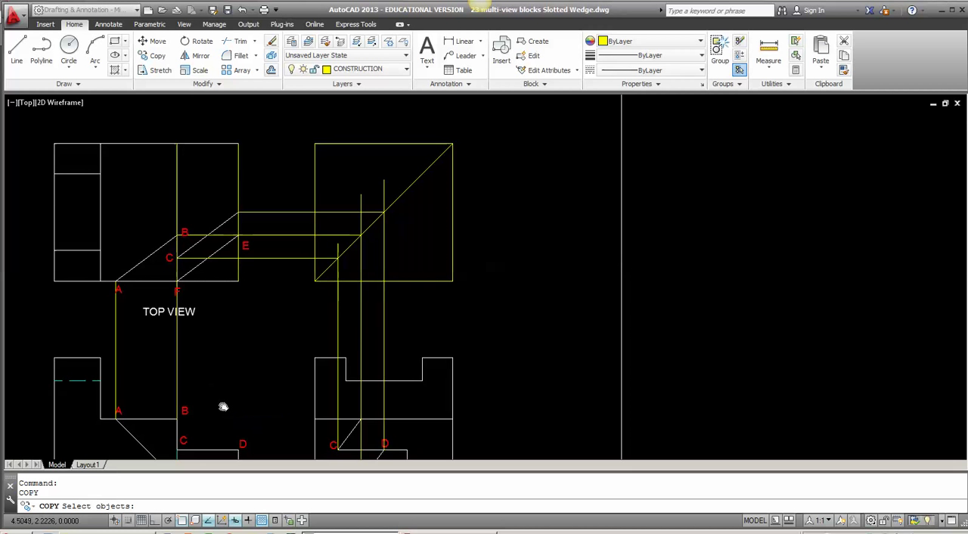
pyautogui.click(240, 412)
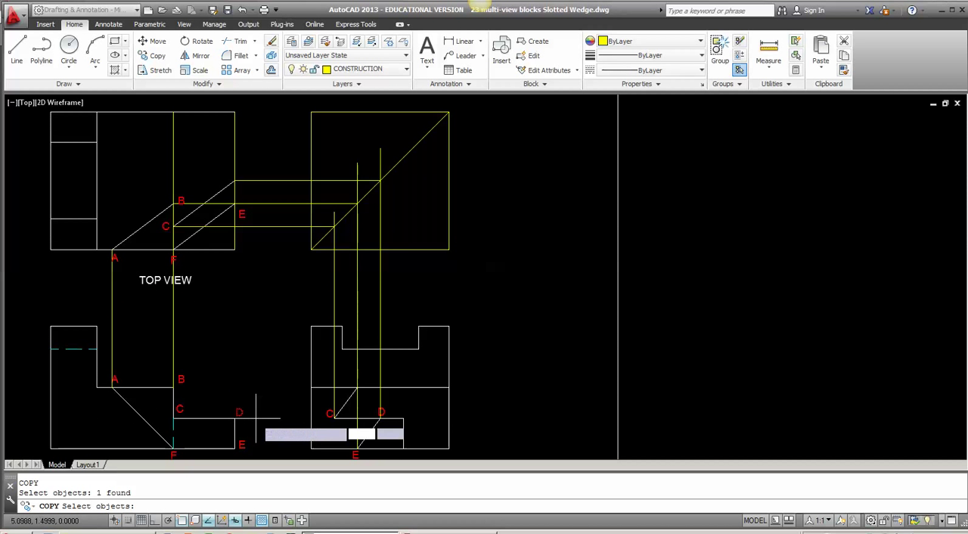
pyautogui.press('Return')
pyautogui.click(235, 413)
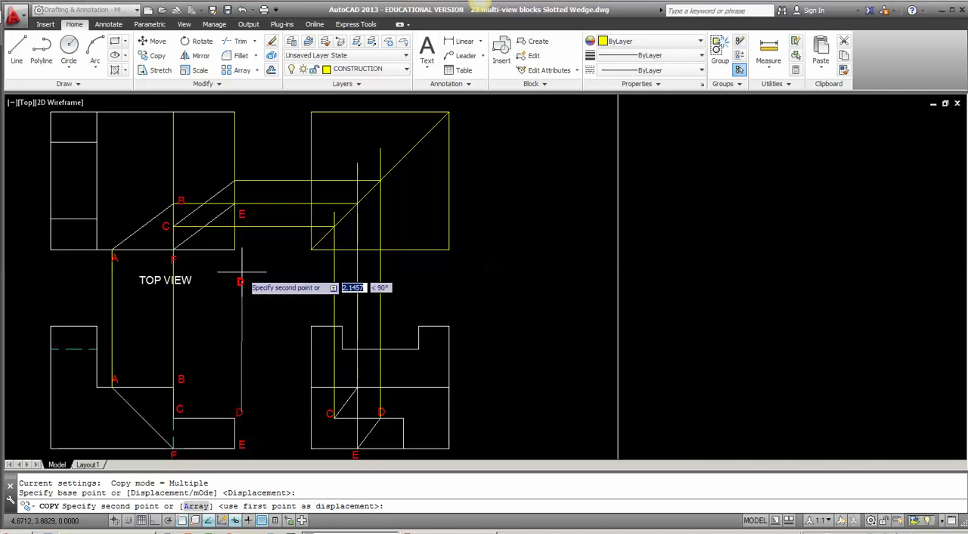
pyautogui.moveTo(240, 182); pyautogui.dragTo(228, 288, button='middle')
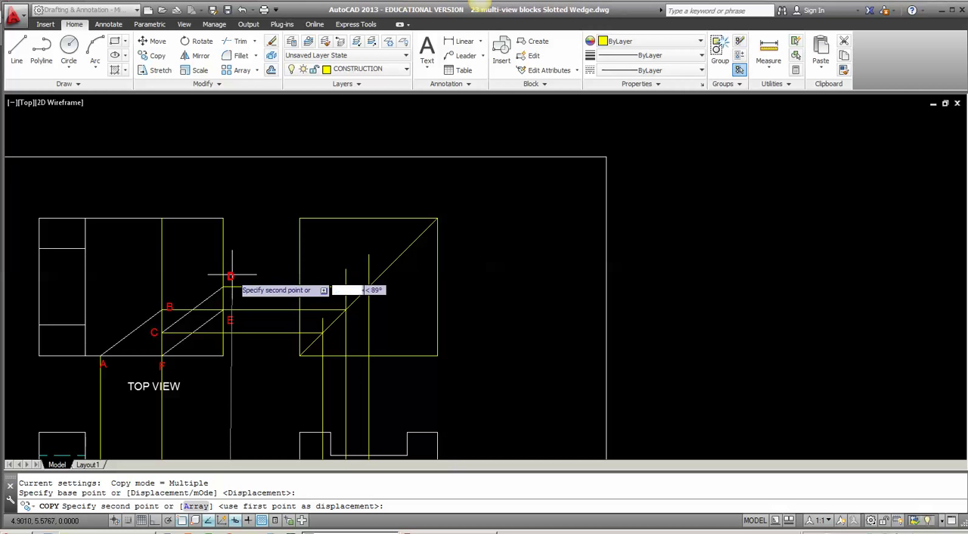
pyautogui.click(230, 277)
pyautogui.press('Return')
# Step: Trim away the top view's lower corner beyond slanted line F-E, cutting the bottom edge at F and the side edge at E
pyautogui.scroll(2, 260, 343)
pyautogui.moveTo(260, 343); pyautogui.dragTo(304, 240, button='middle')
pyautogui.scroll(-2, 302, 242)
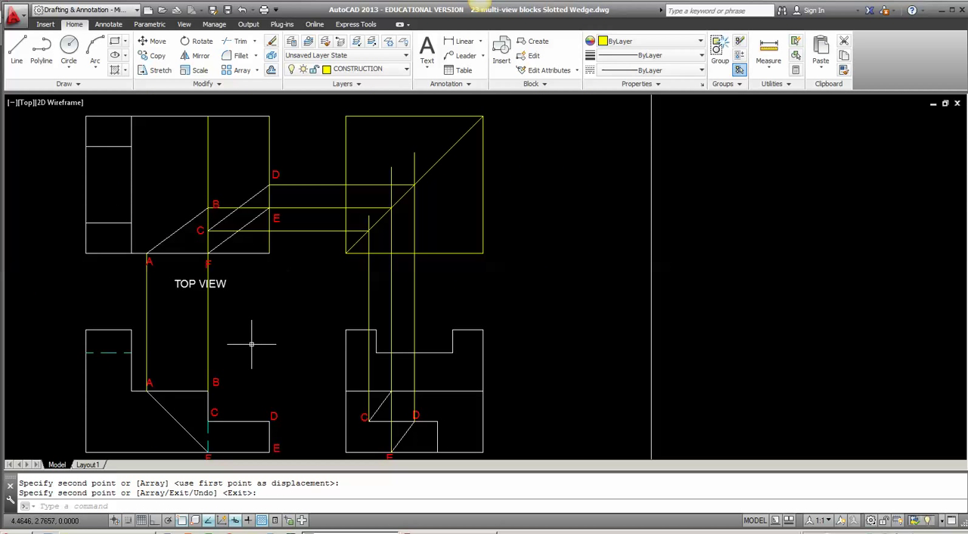
pyautogui.write('TR')
pyautogui.press('Return')
pyautogui.press('Return')
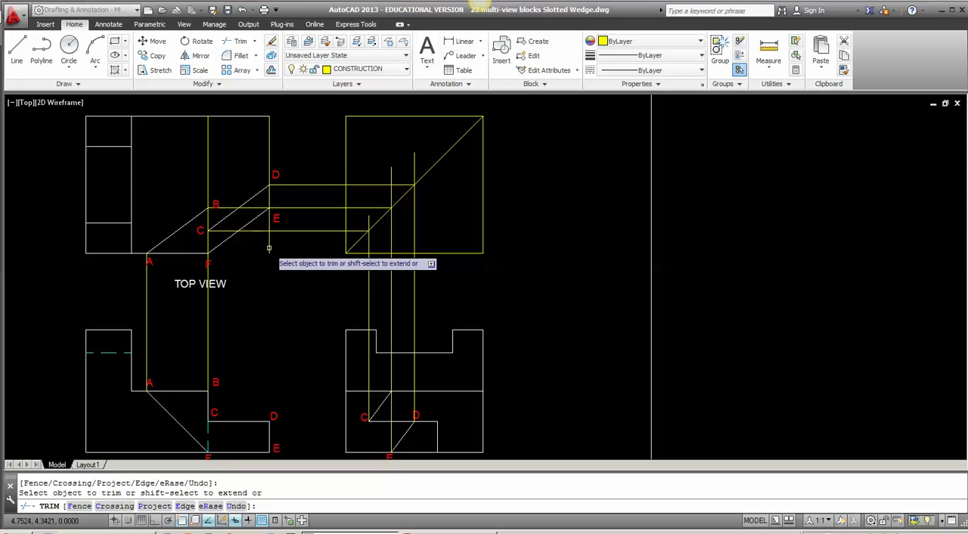
pyautogui.click(205, 257)
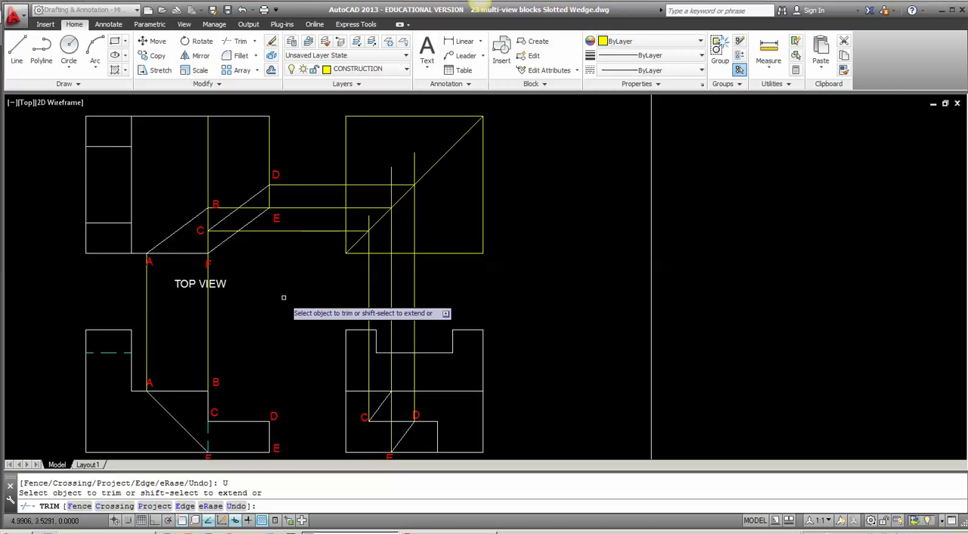
pyautogui.press('Return')
# Step: On the OBJECT layer, draw a vertical line in the top view from the back edge down to point C
pyautogui.click(342, 68)
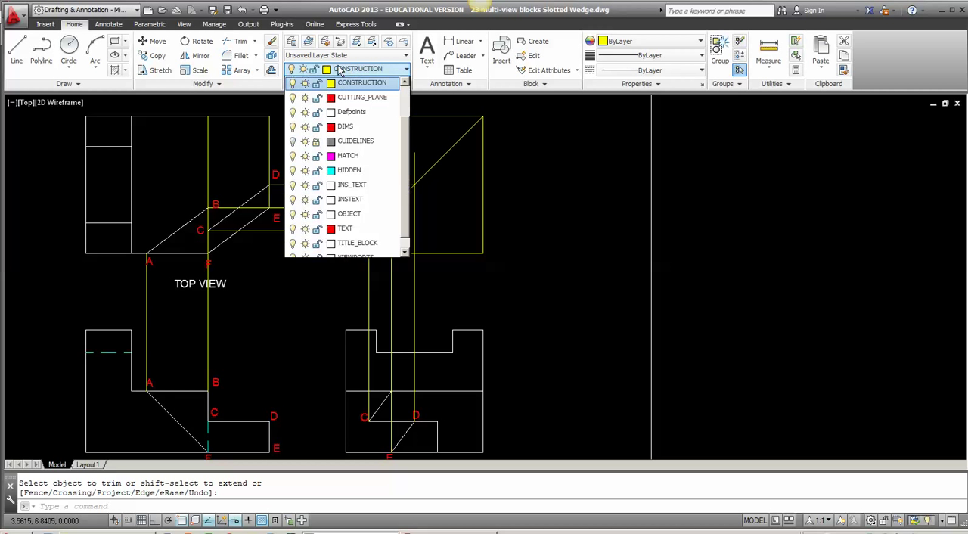
pyautogui.click(373, 215)
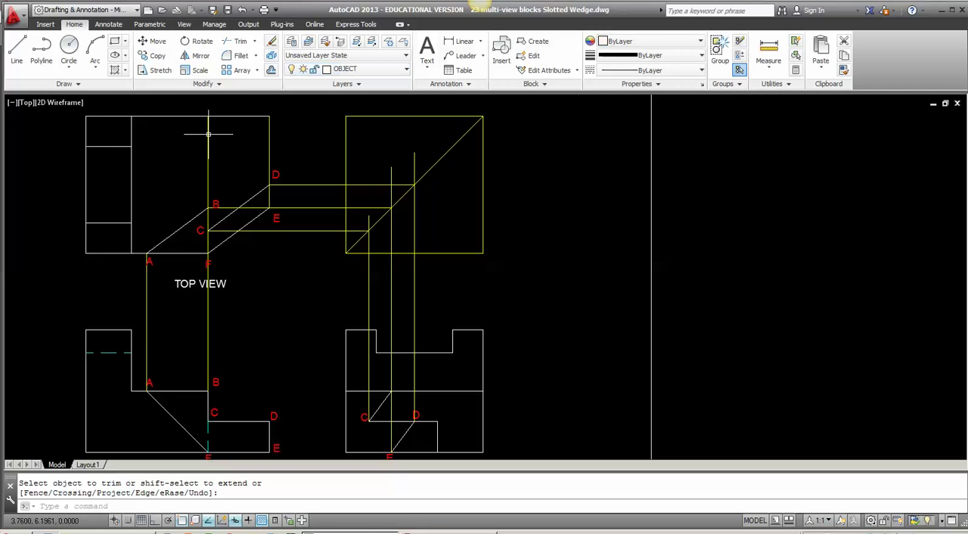
pyautogui.press('Return')
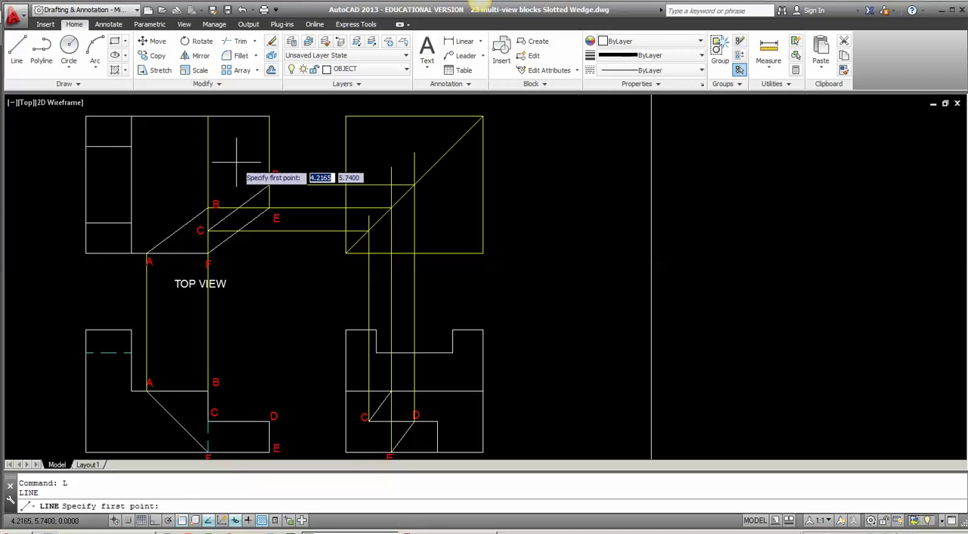
pyautogui.click(207, 115)
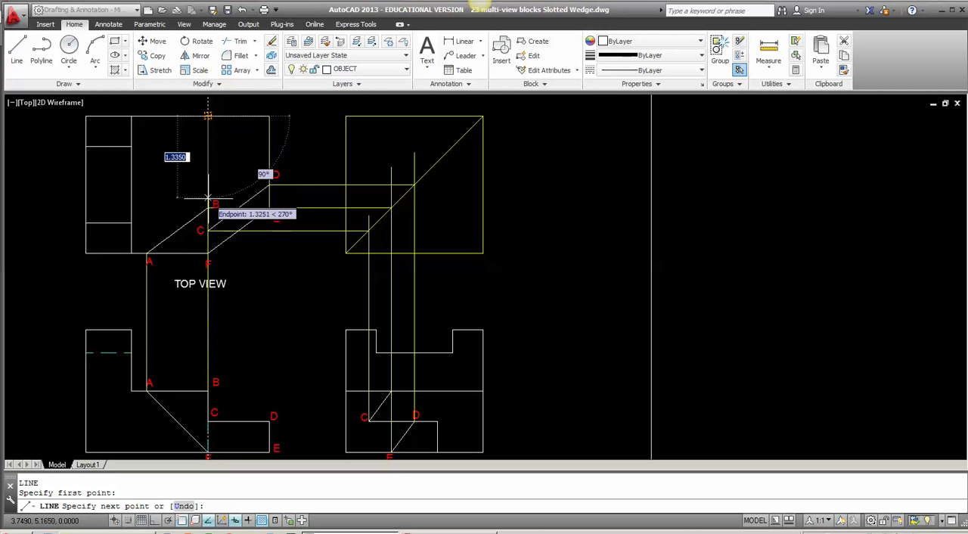
pyautogui.click(207, 230)
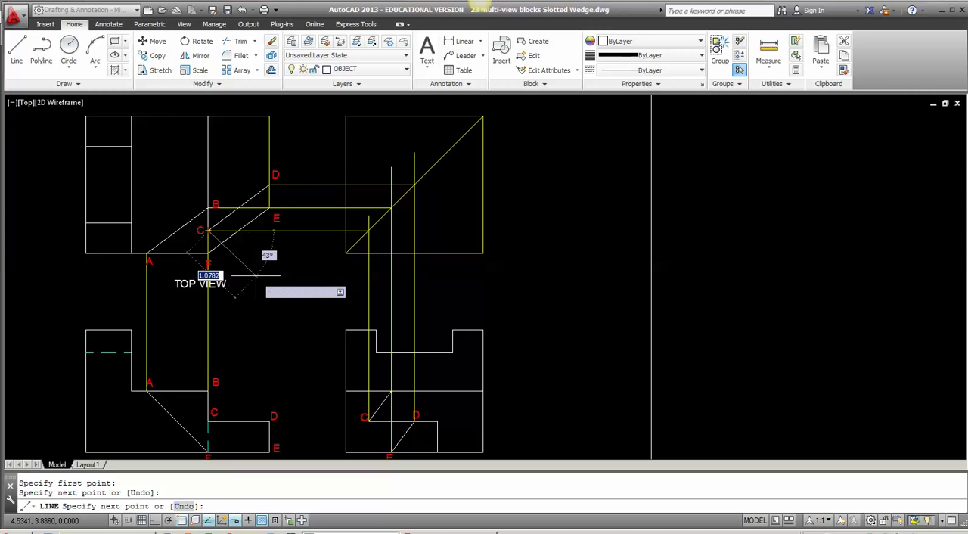
pyautogui.press('Return')
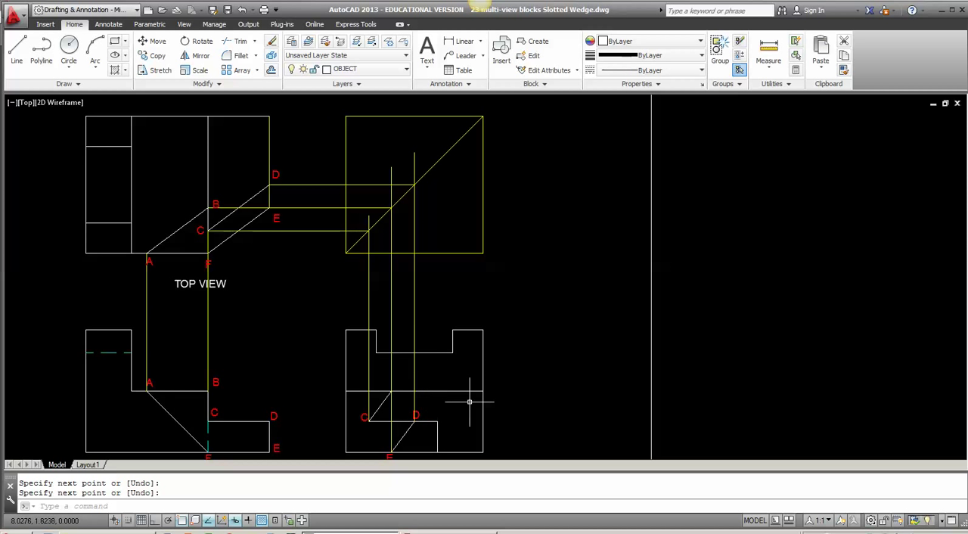
# Step: On the CONSTRUCTION layer, project the step corner beyond D in the right side view vertically past the miter line, about 4.73 units long
pyautogui.click(363, 69)
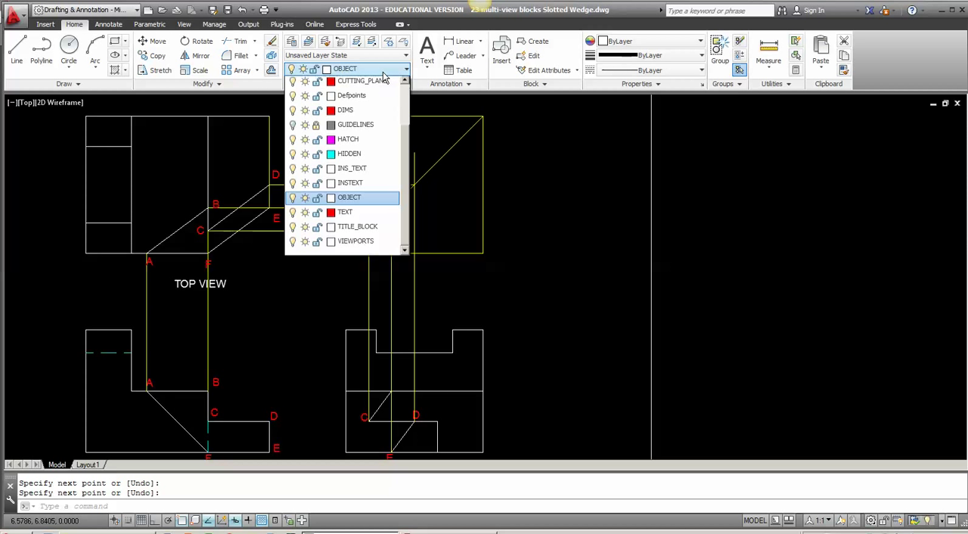
pyautogui.scroll(2, 378, 227)
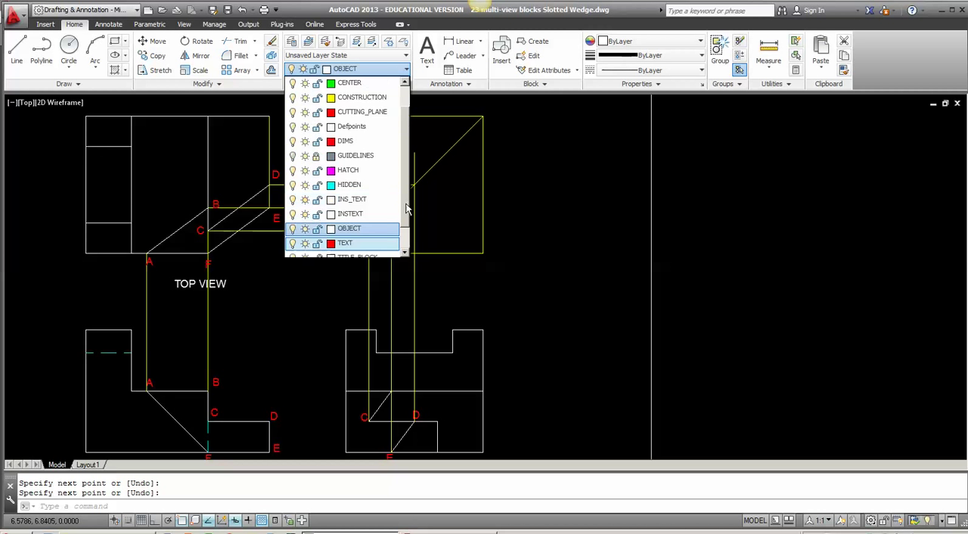
pyautogui.click(360, 127)
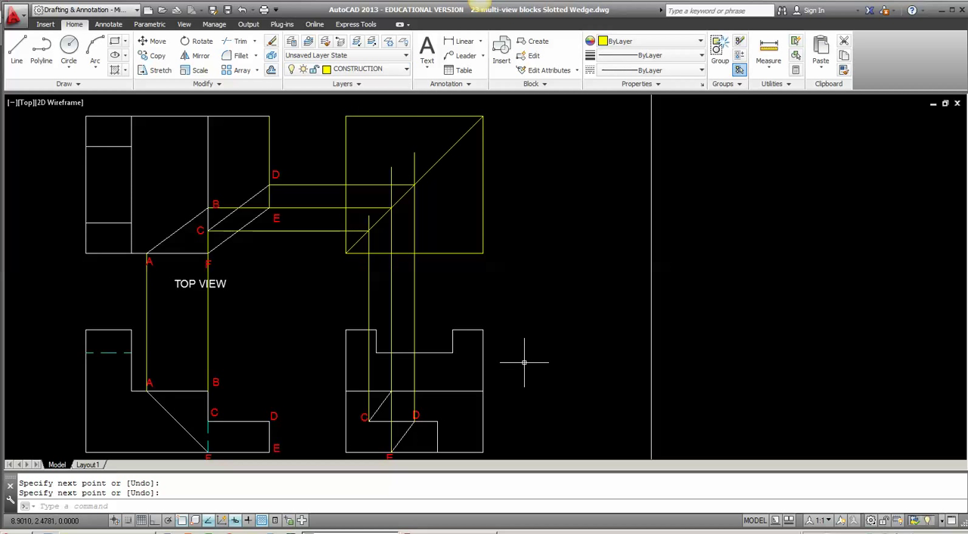
pyautogui.write('l')
pyautogui.press('Return')
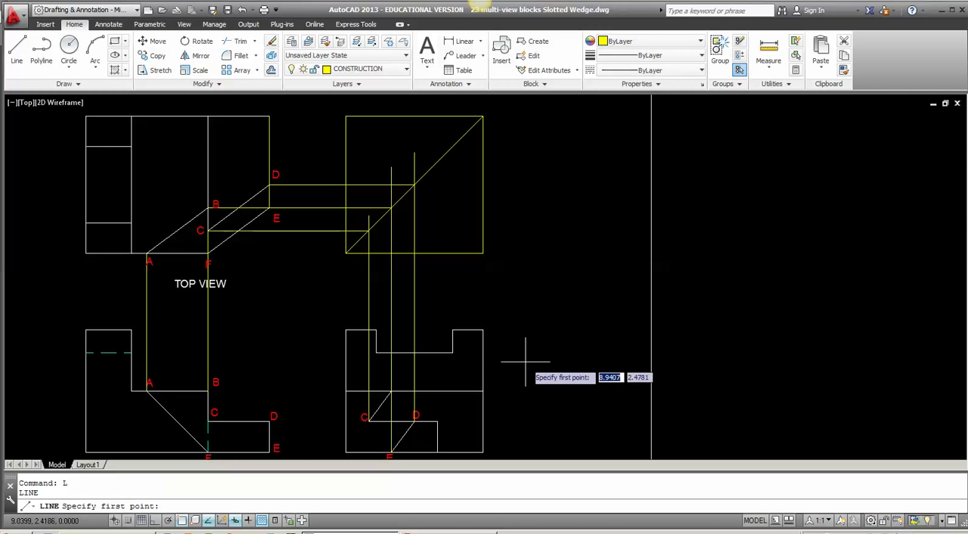
pyautogui.click(438, 422)
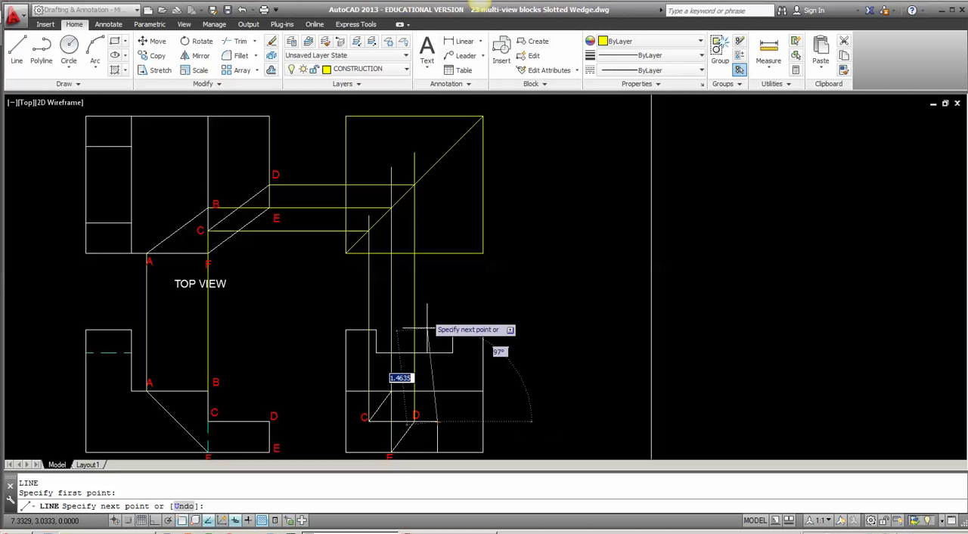
pyautogui.click(437, 133)
pyautogui.press('Return')
pyautogui.press('Return')
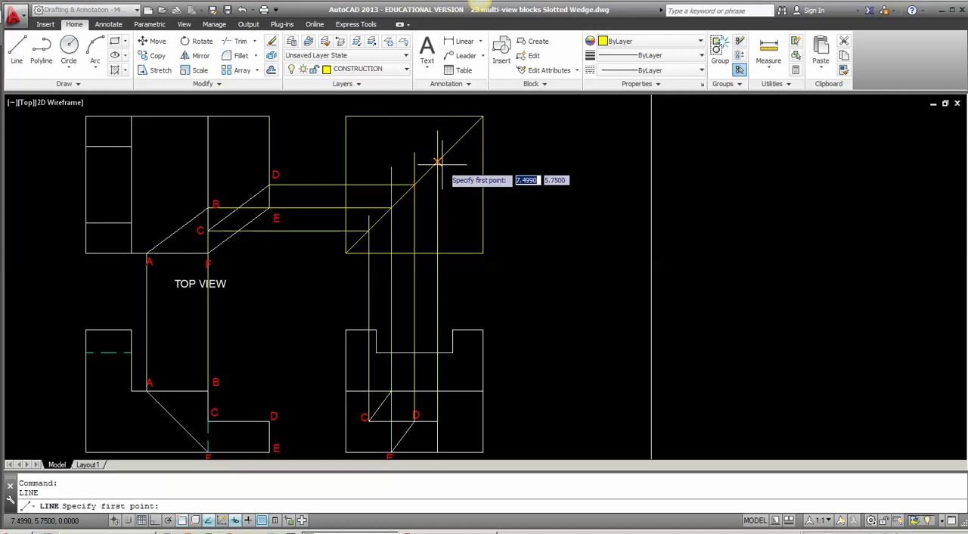
# Step: With ortho on, draw a 3.75-unit horizontal construction line from the new projection's miter-line crossing to the top view's vertical line through B and C
pyautogui.click(438, 161)
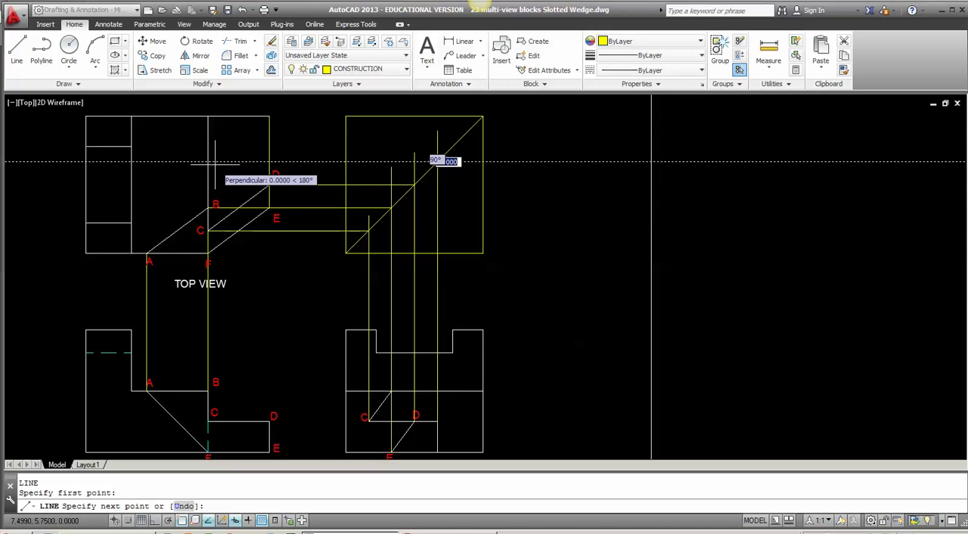
pyautogui.press('F8')
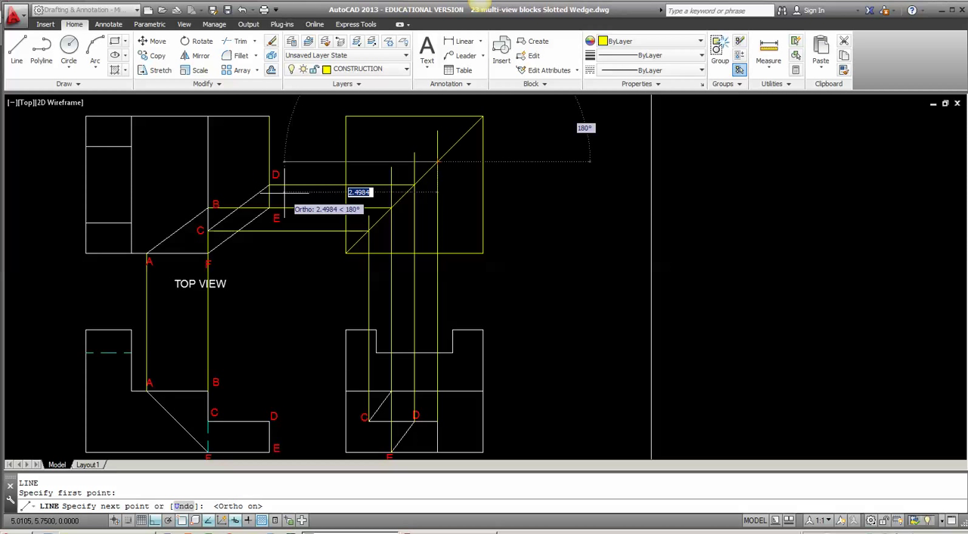
pyautogui.click(207, 161)
pyautogui.press('Return')
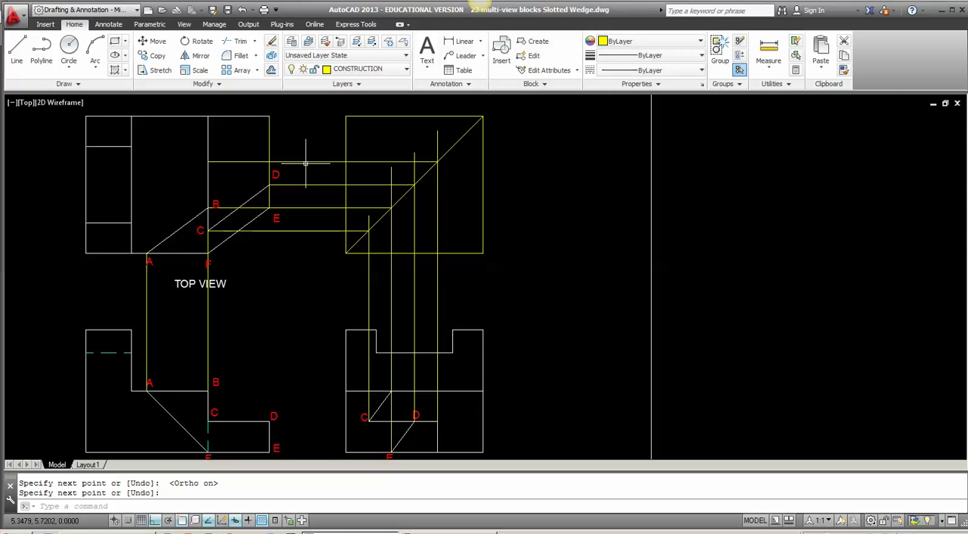
# Step: Trim the new horizontal projection line between the top view's outer edge and the miter square
pyautogui.write('TR')
pyautogui.press('Return')
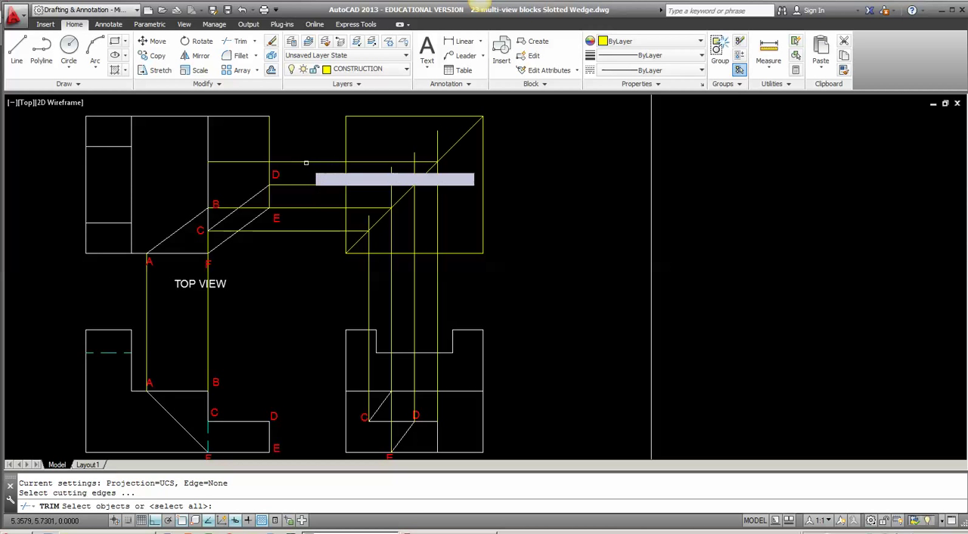
pyautogui.press('Return')
pyautogui.press('Return')
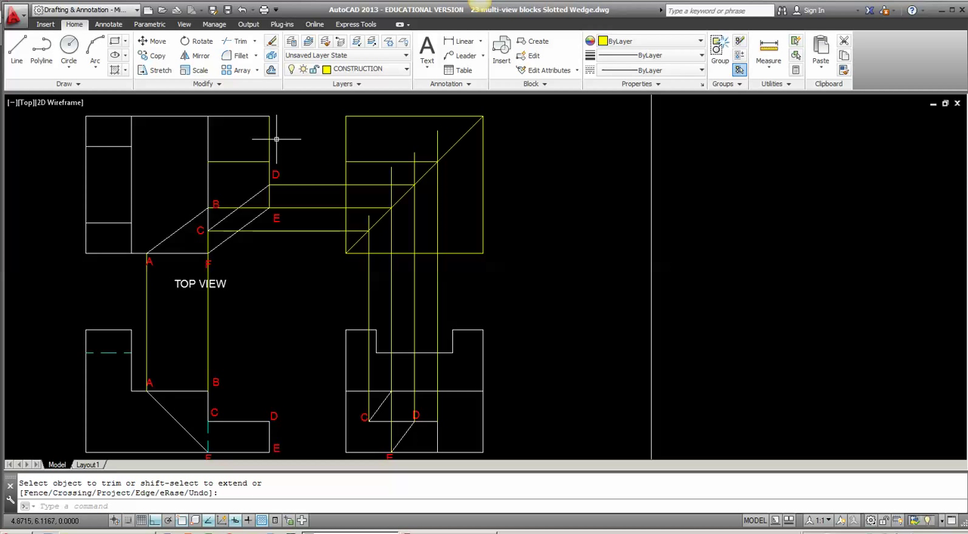
# Step: Trim away the top view's upper corner beyond the new horizontal line and the vertical line through B and C
pyautogui.press('Return')
pyautogui.press('Return')
pyautogui.click(277, 143)
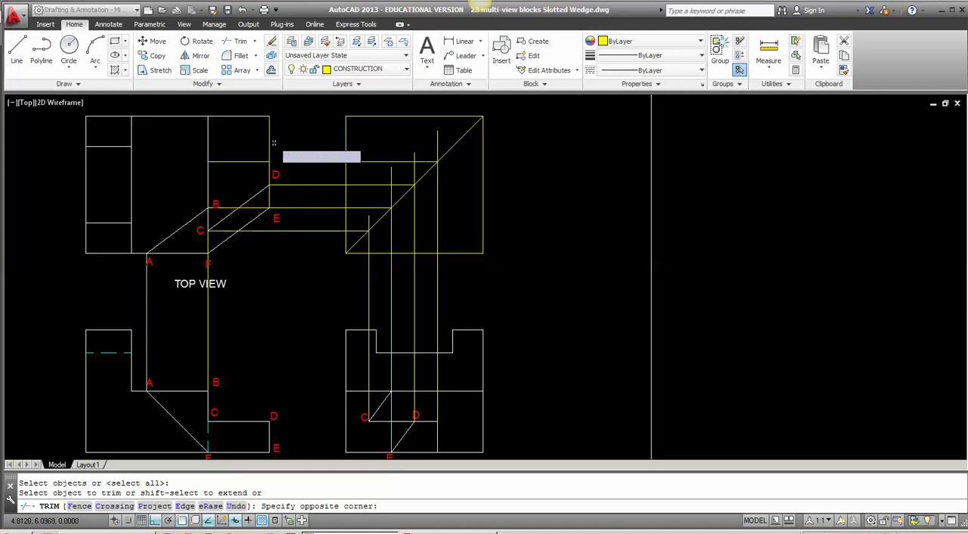
pyautogui.click(249, 116)
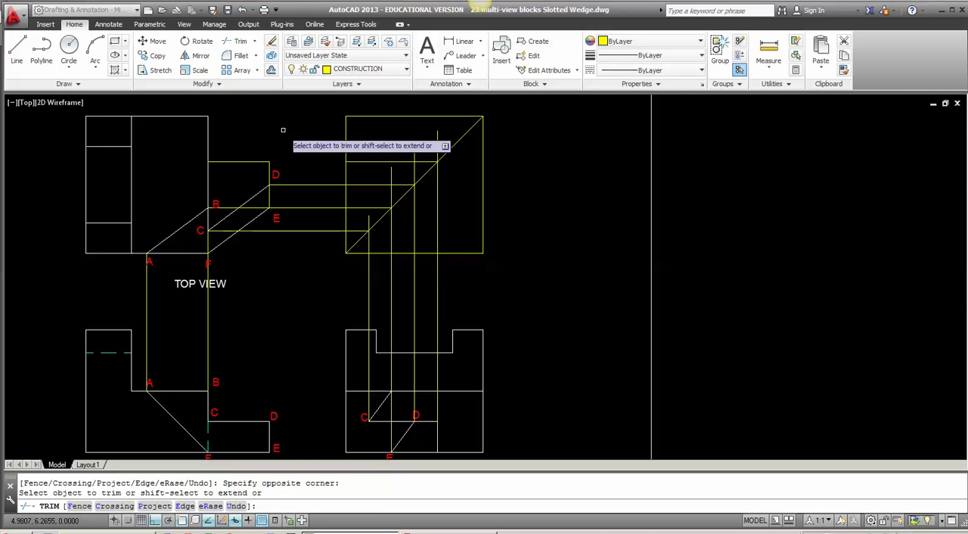
pyautogui.press('Return')
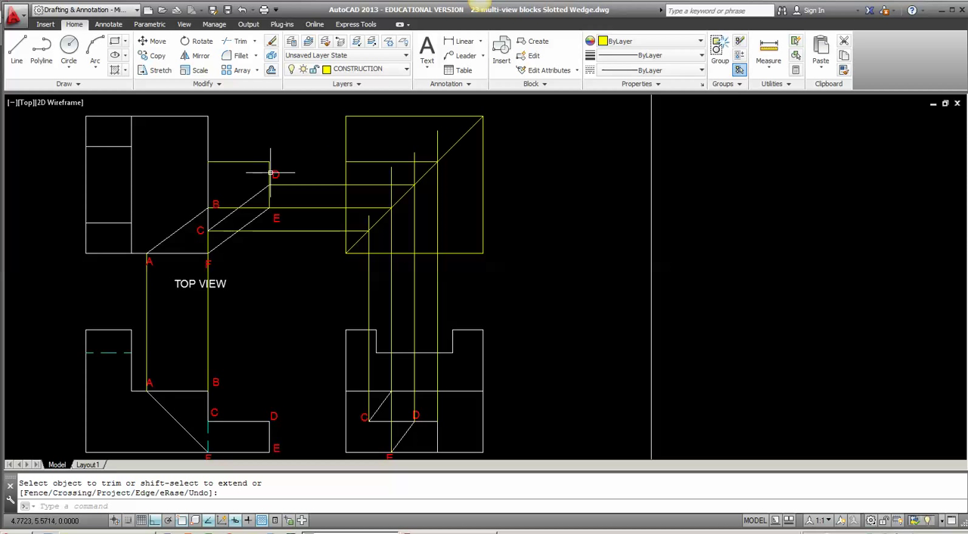
# Step: Move the top view's new horizontal edge and the vertical edge through D and E to the OBJECT layer
pyautogui.press('Return')
pyautogui.click(270, 173)
pyautogui.click(250, 162)
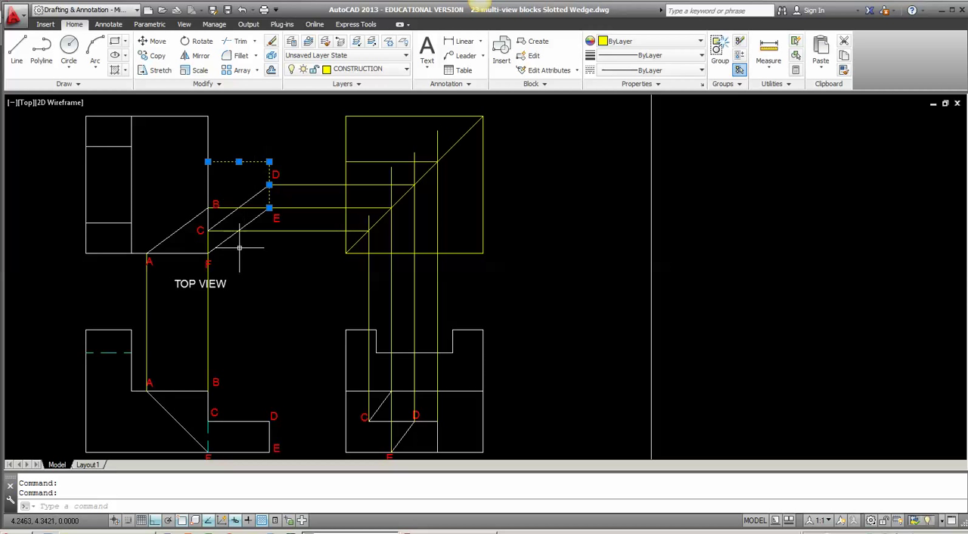
pyautogui.click(369, 70)
pyautogui.click(362, 215)
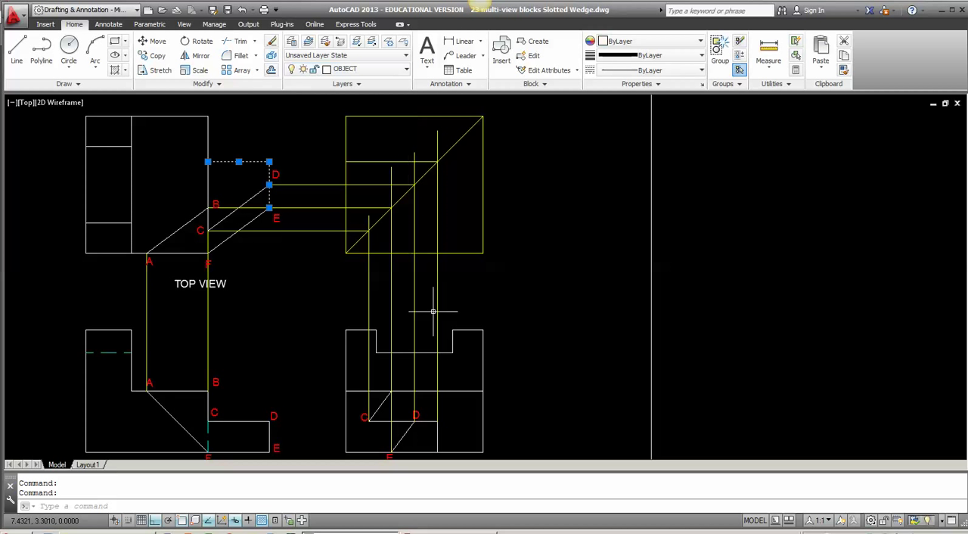
pyautogui.press('Escape')
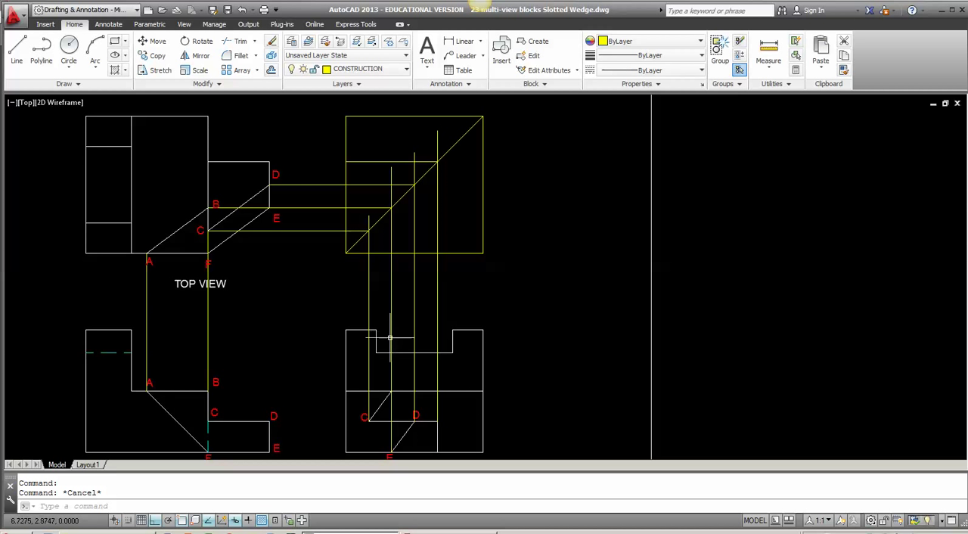
pyautogui.click(207, 243)
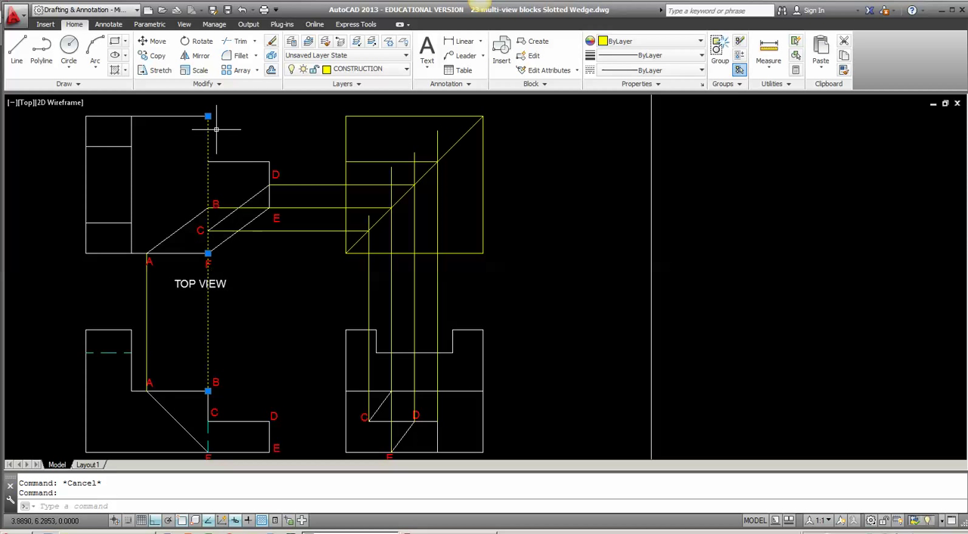
pyautogui.moveTo(209, 117)
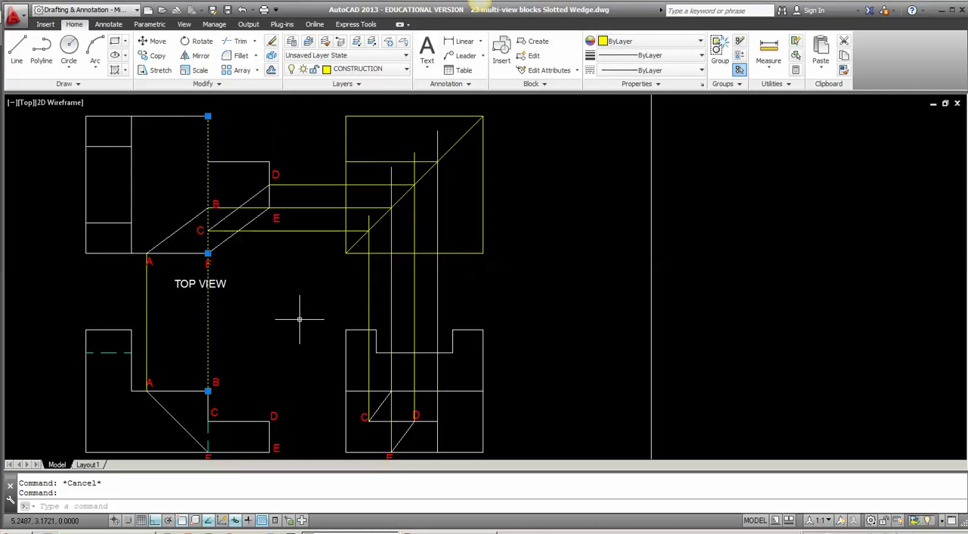
pyautogui.press('Escape')
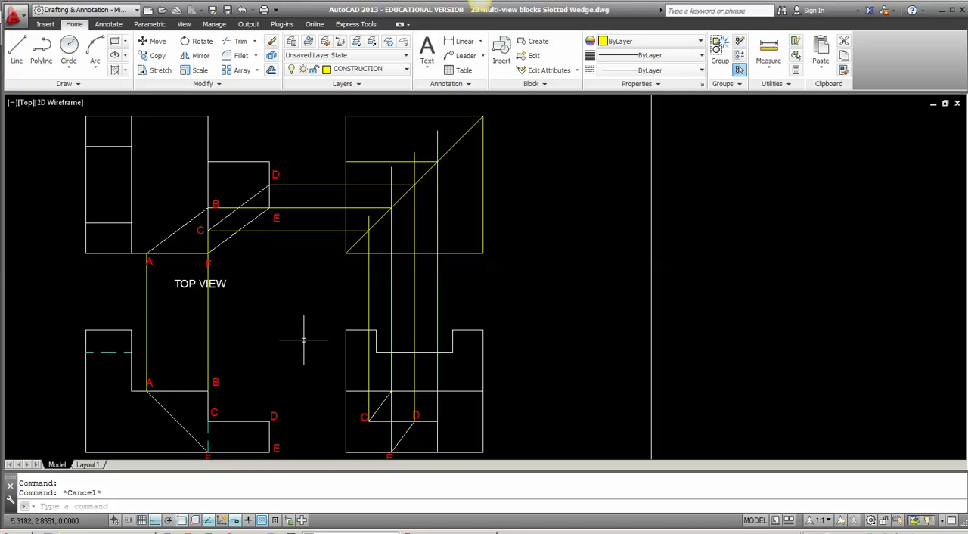
# Step: Turn off the CONSTRUCTION layer even though it is the current layer
pyautogui.moveTo(370, 340); pyautogui.dragTo(382, 296, button='middle')
pyautogui.scroll(-3, 382, 298)
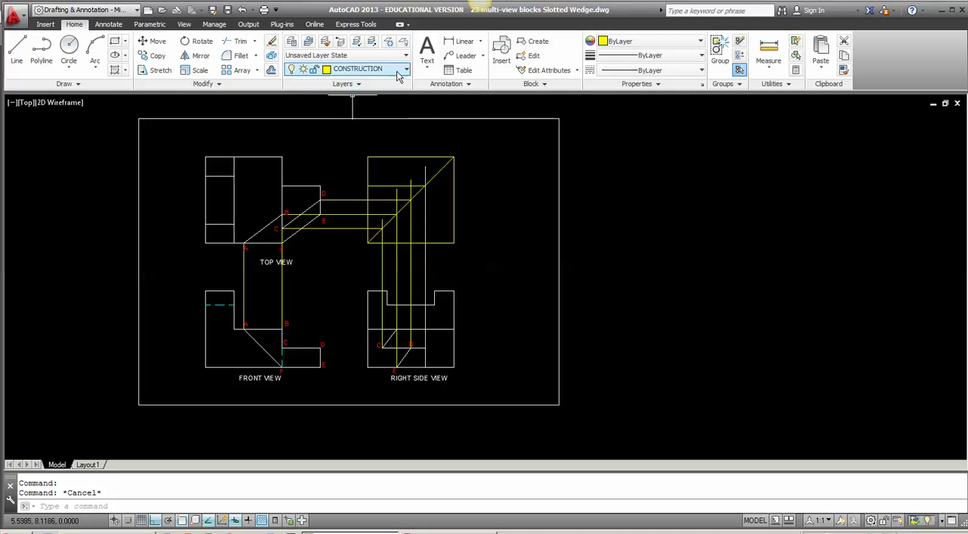
pyautogui.click(356, 69)
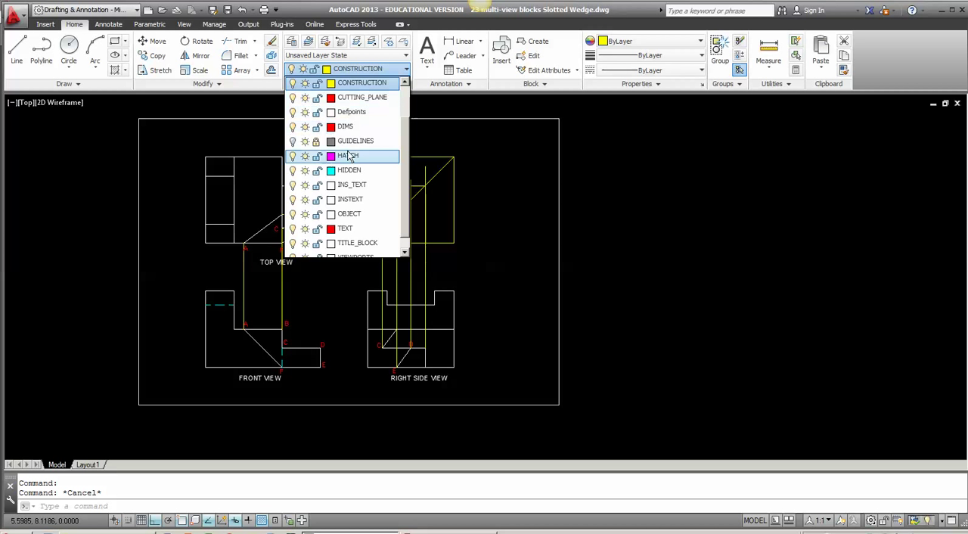
pyautogui.scroll(1, 405, 219)
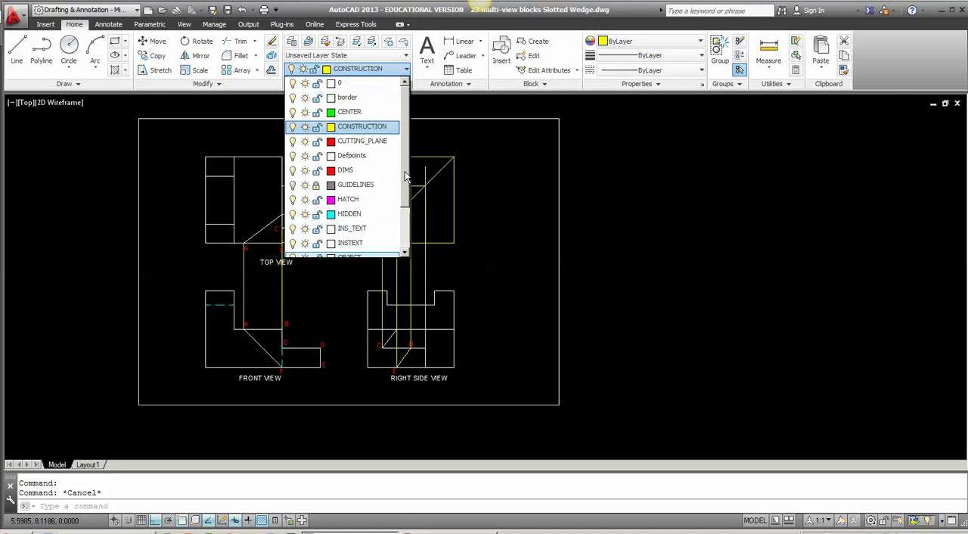
pyautogui.click(292, 127)
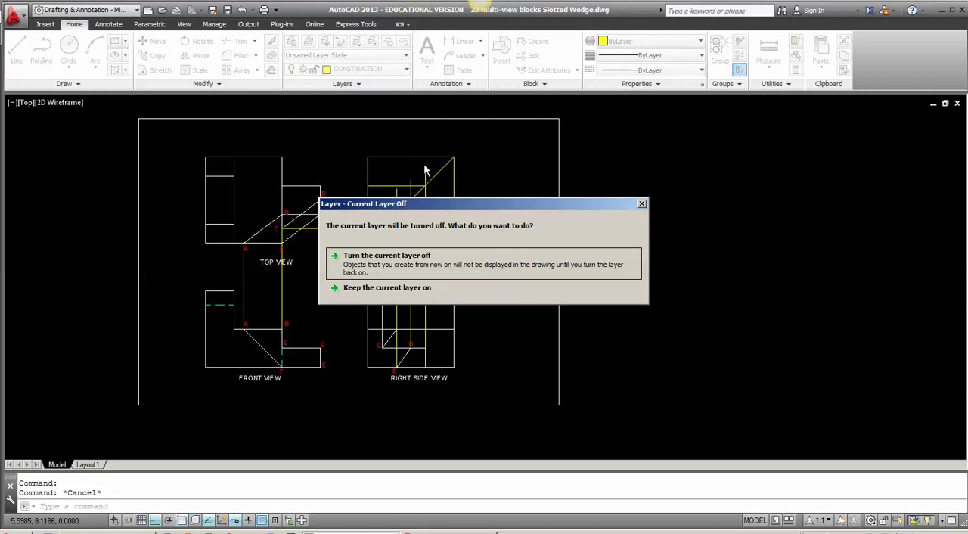
pyautogui.click(467, 257)
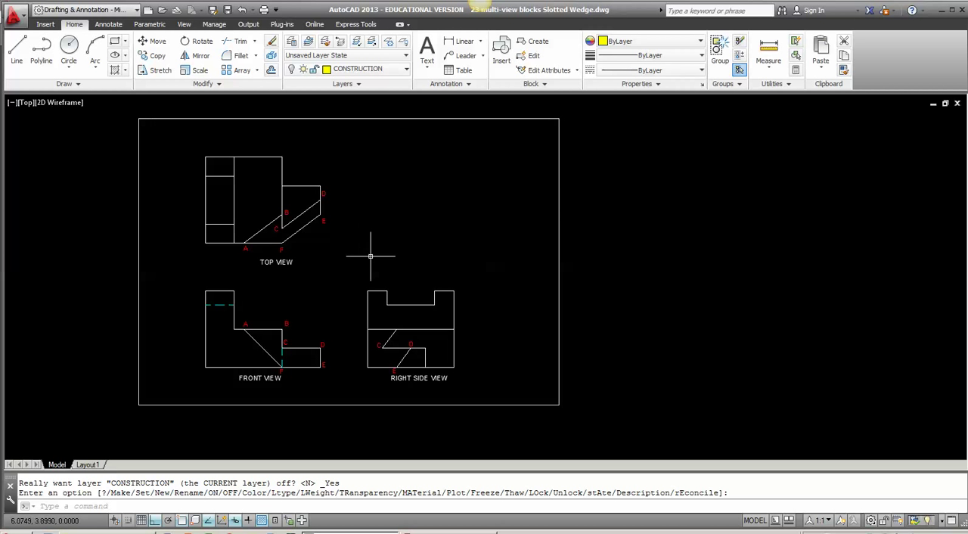
# Step: Turn the CONSTRUCTION layer back on and keep it as the current layer
pyautogui.click(392, 74)
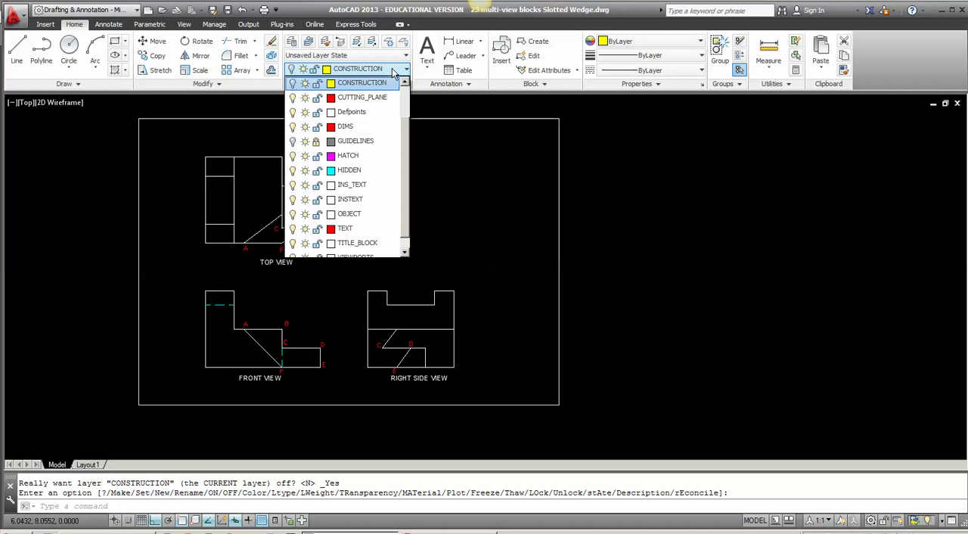
pyautogui.scroll(3, 386, 151)
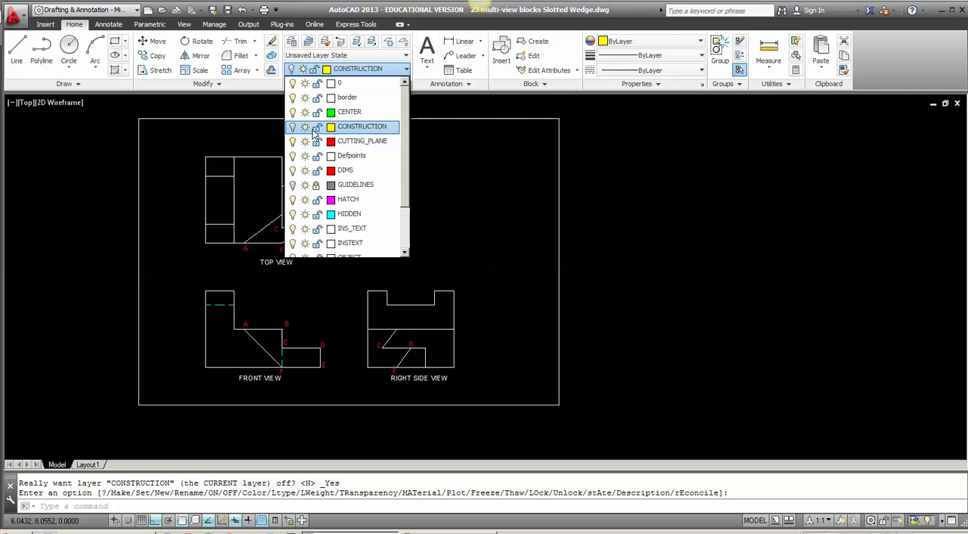
pyautogui.click(293, 127)
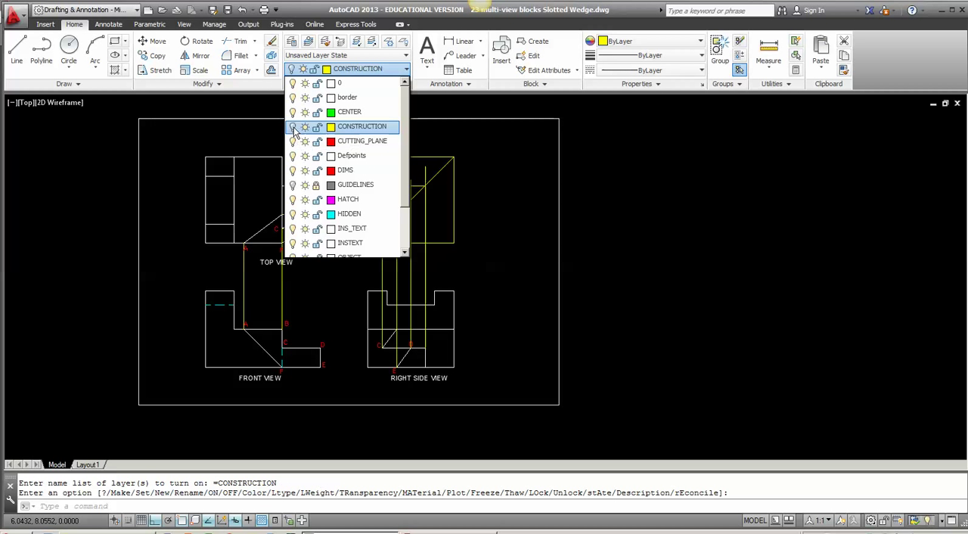
pyautogui.click(347, 130)
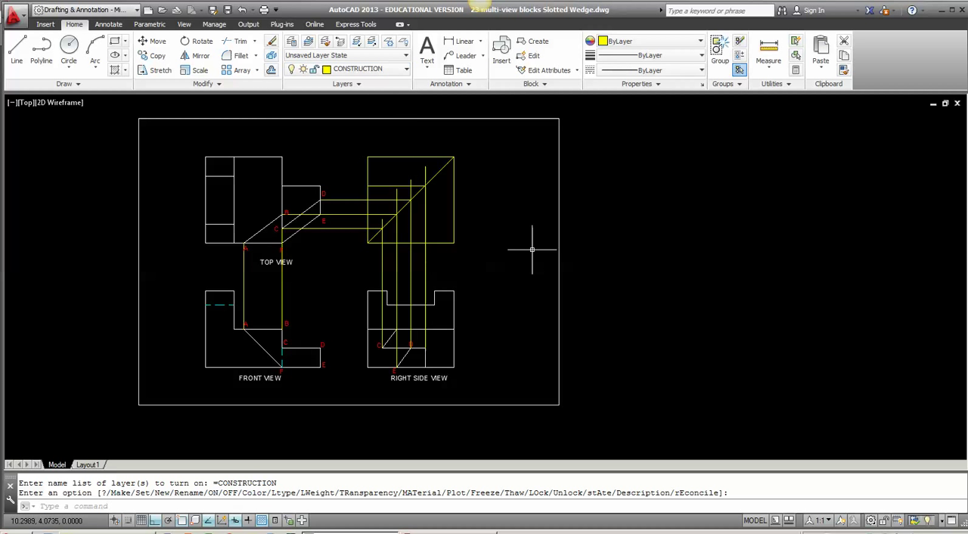
# Step: Turn the CONSTRUCTION layer off again, accepting that it is the current layer
pyautogui.click(398, 71)
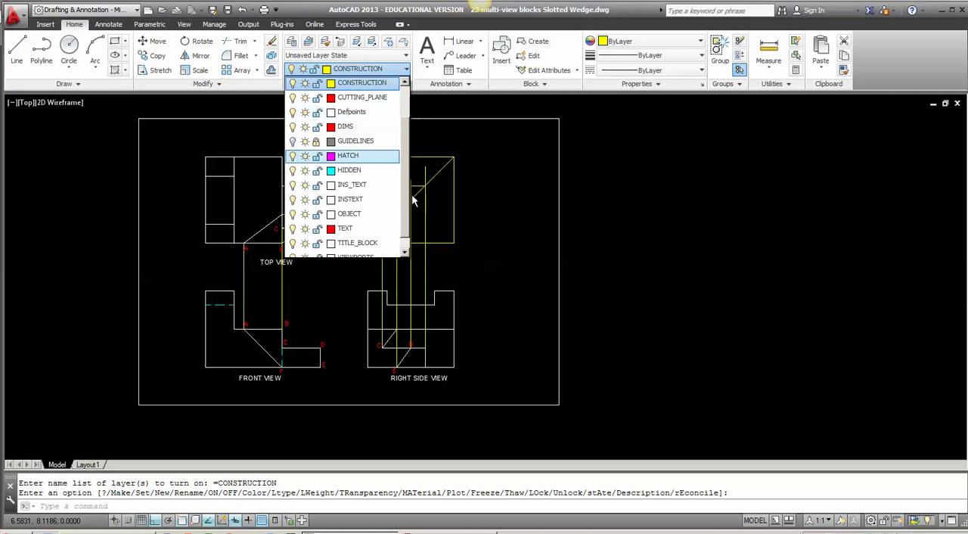
pyautogui.scroll(1, 401, 194)
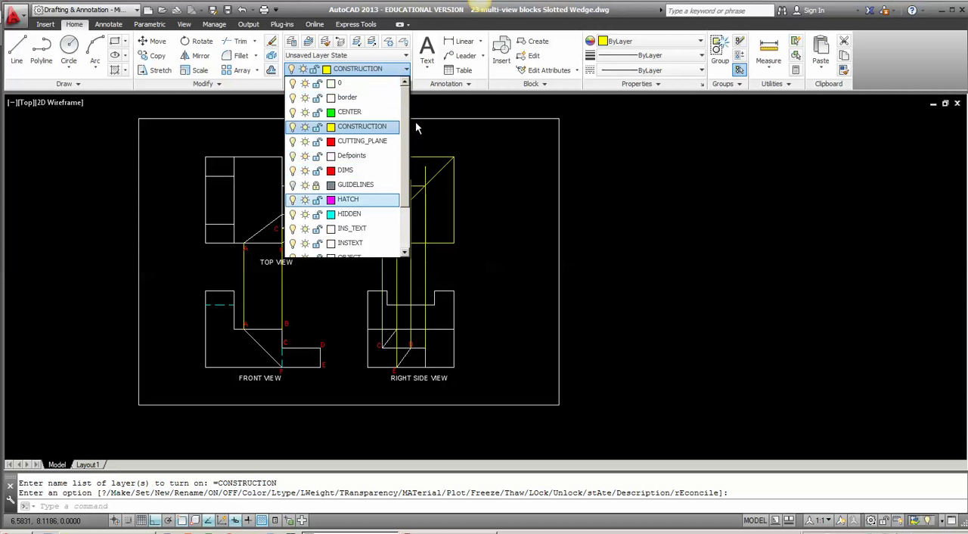
pyautogui.click(293, 130)
pyautogui.click(476, 259)
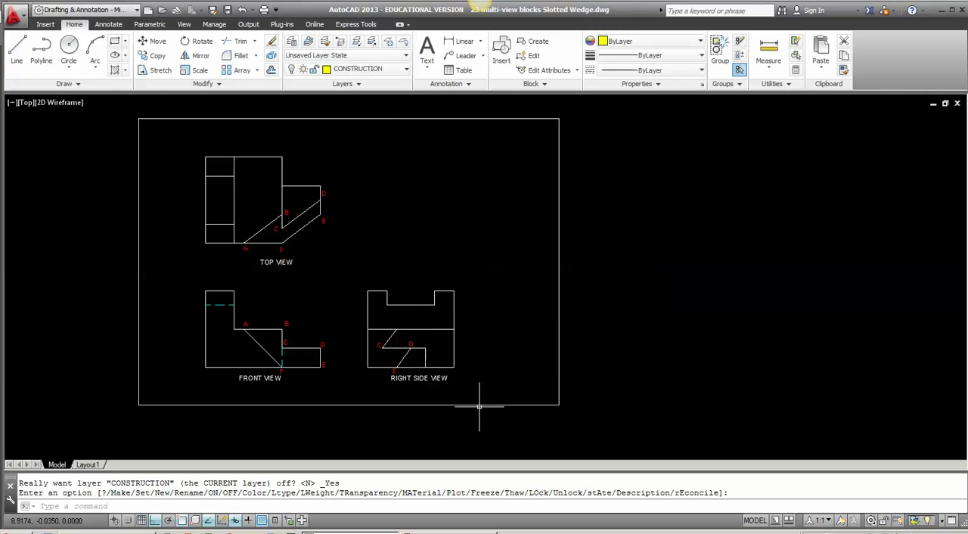
# Step: Copy the front view's label A horizontally across to just outside the right side view's left edge
pyautogui.scroll(1, 346, 350)
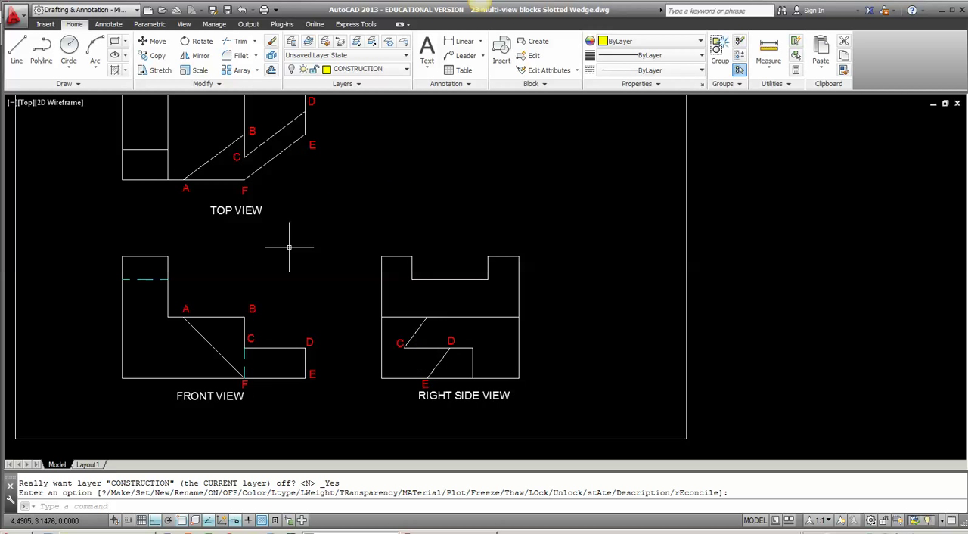
pyautogui.scroll(1, 289, 247)
pyautogui.moveTo(289, 247)
pyautogui.mouseDown(button='middle')
pyautogui.moveTo(322, 302)
pyautogui.moveTo(346, 207)
pyautogui.mouseUp(button='middle')
pyautogui.scroll(-1, 346, 208)
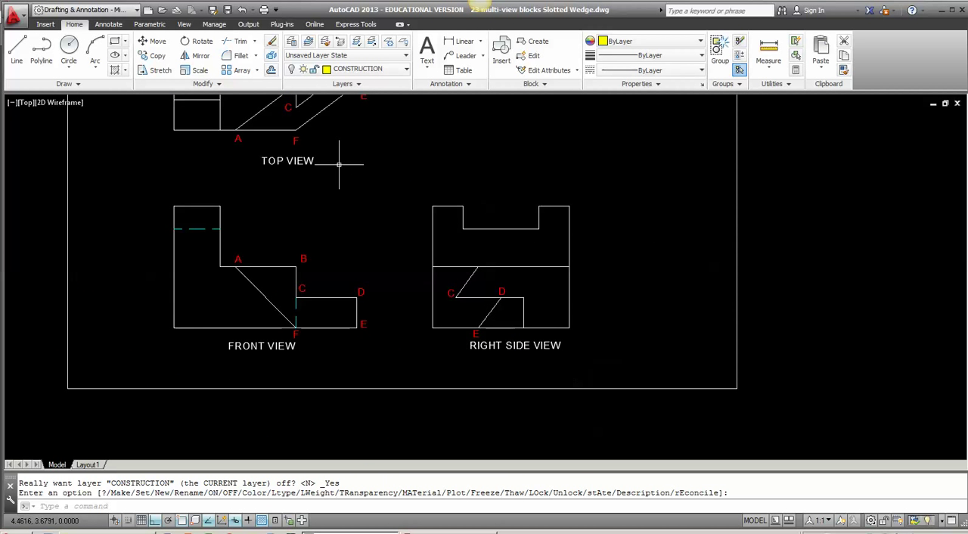
pyautogui.moveTo(339, 163); pyautogui.dragTo(341, 239, button='middle')
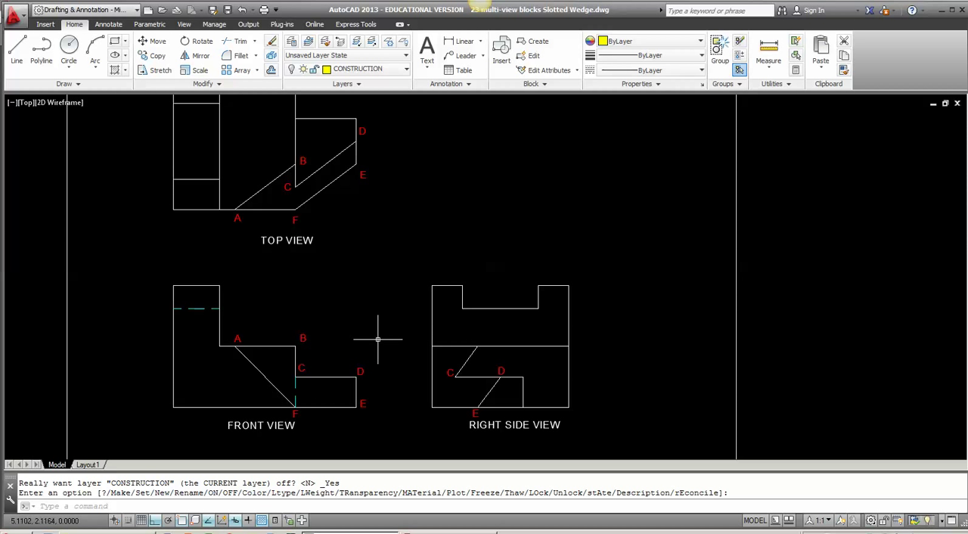
pyautogui.write('c')
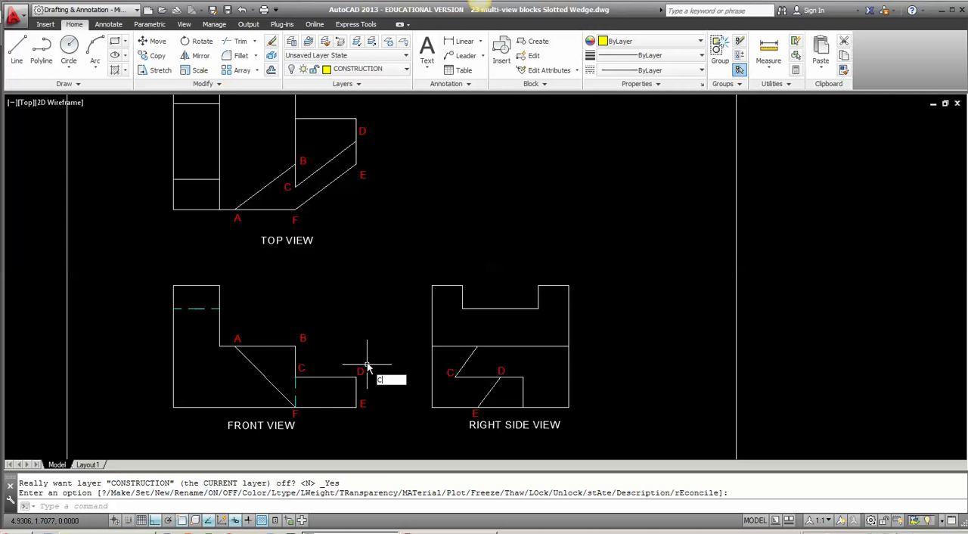
pyautogui.write('o')
pyautogui.press('Return')
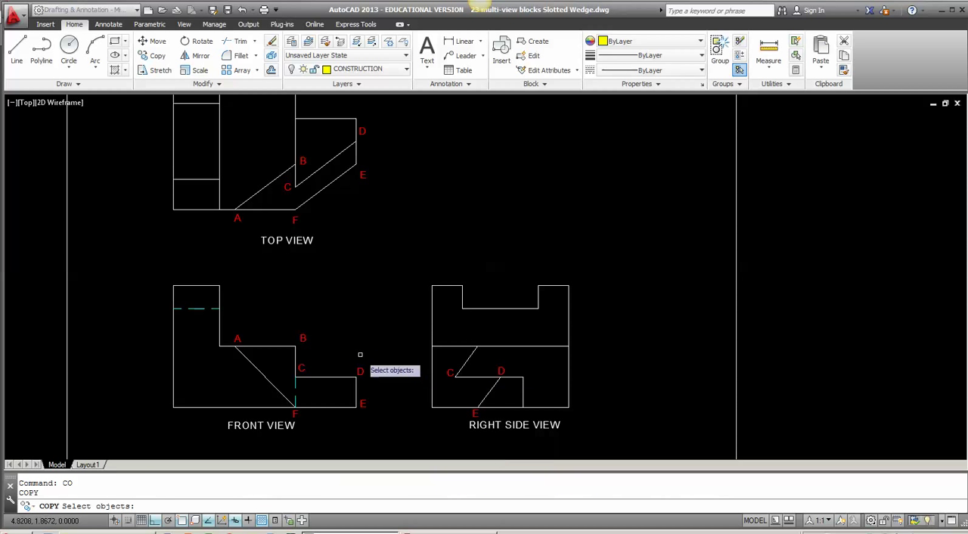
pyautogui.click(239, 335)
pyautogui.press('Return')
pyautogui.click(237, 337)
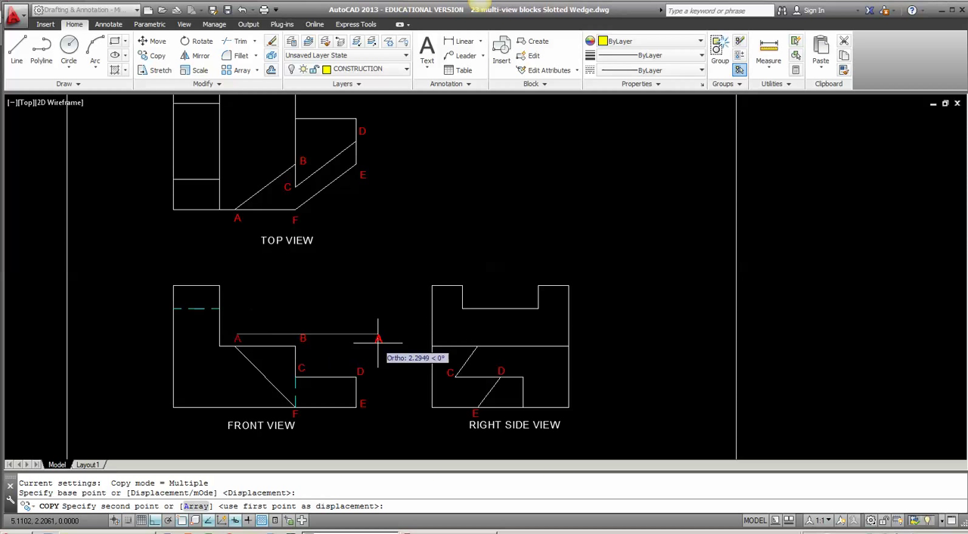
pyautogui.click(419, 339)
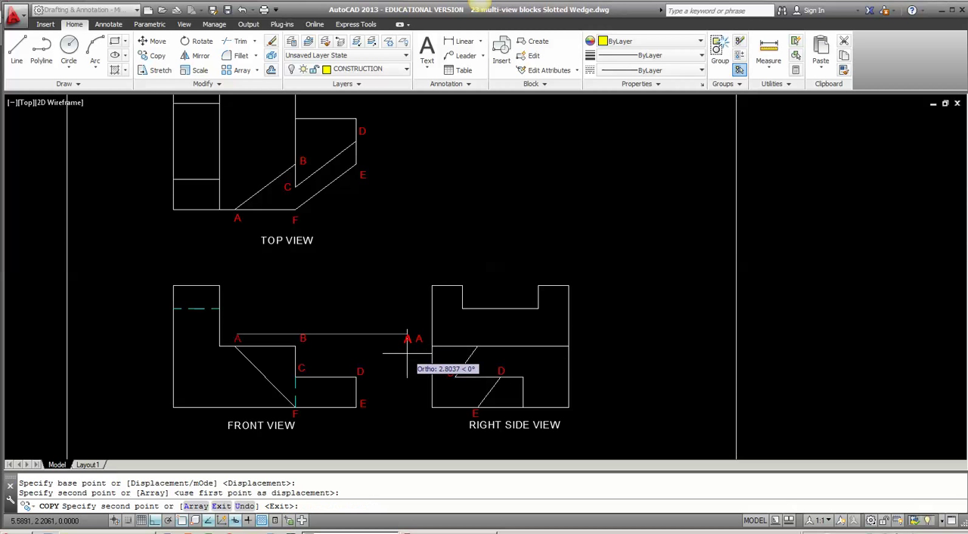
pyautogui.press('Return')
# Step: Copy the front view's label B above the upper end of the right side view's slanted edge from C, with object snap off
pyautogui.press('Return')
pyautogui.click(301, 338)
pyautogui.press('Return')
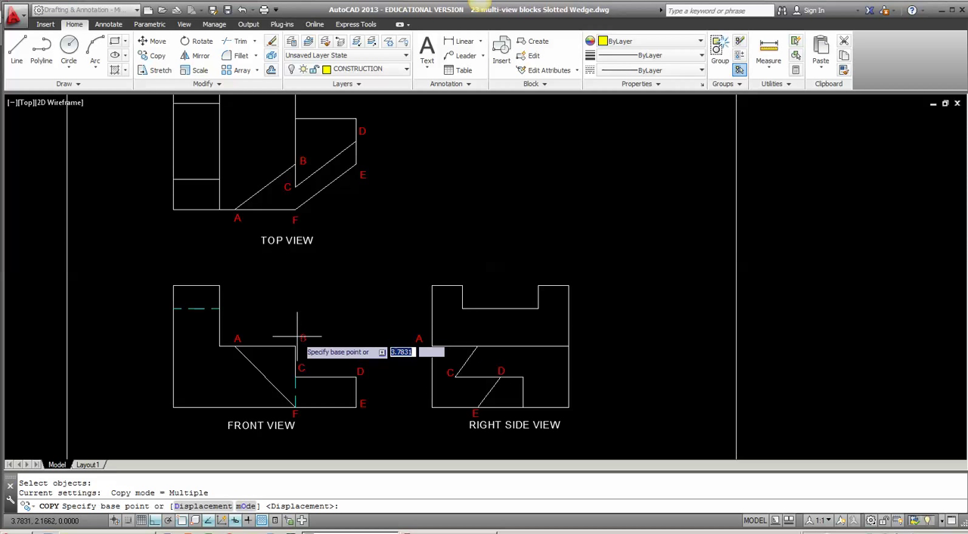
pyautogui.click(302, 338)
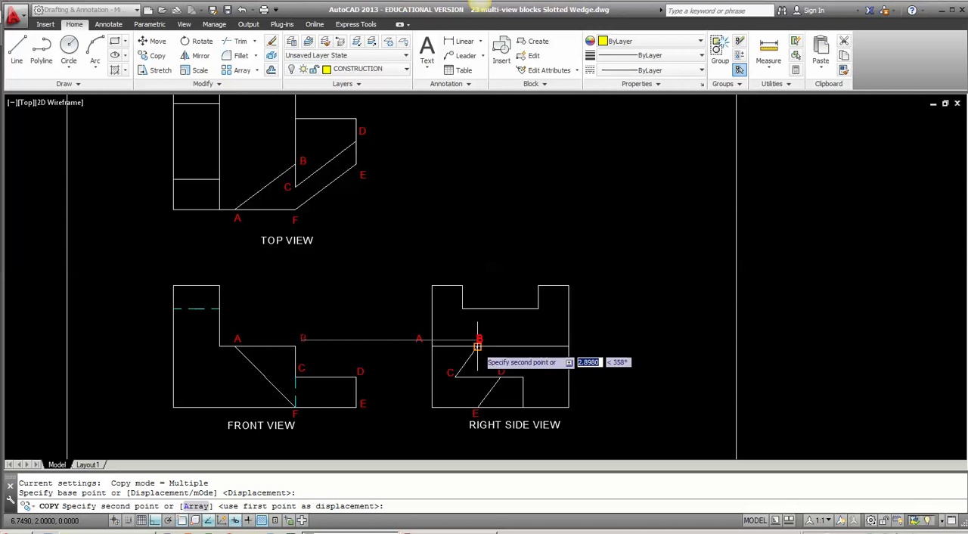
pyautogui.press('F3')
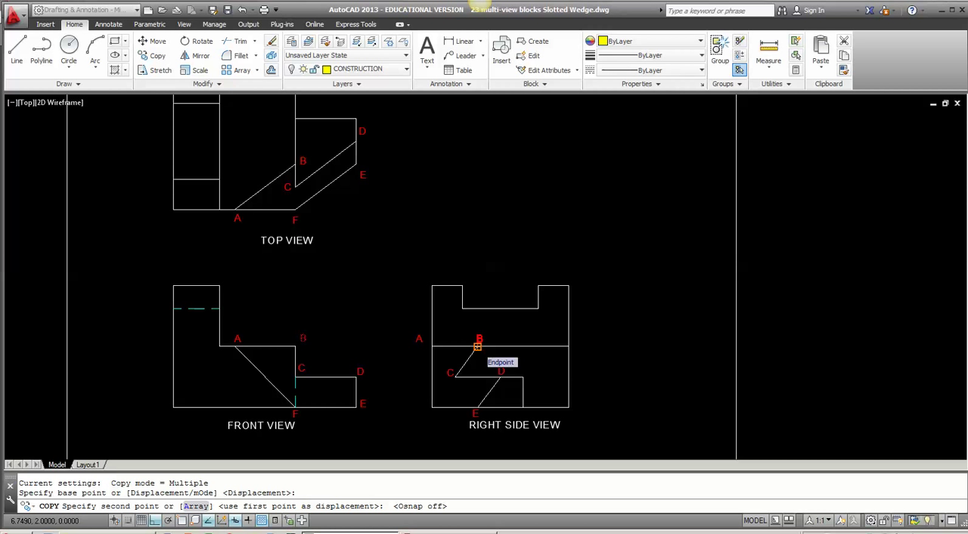
pyautogui.click(478, 345)
pyautogui.press('Return')
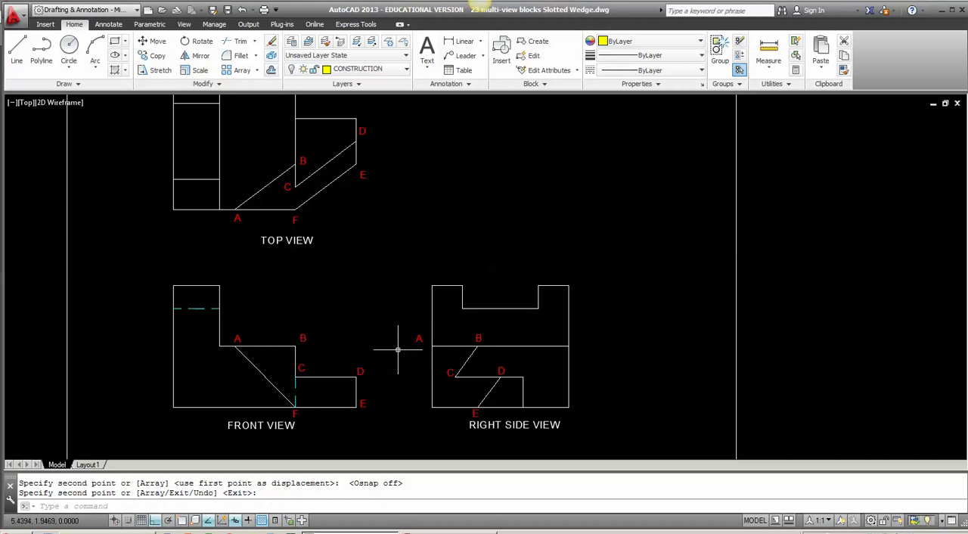
# Step: With ortho off, move the right side view's label A closer to the corner where the horizontal edge meets the left edge
pyautogui.scroll(6, 398, 350)
pyautogui.press('Return')
pyautogui.click(465, 321)
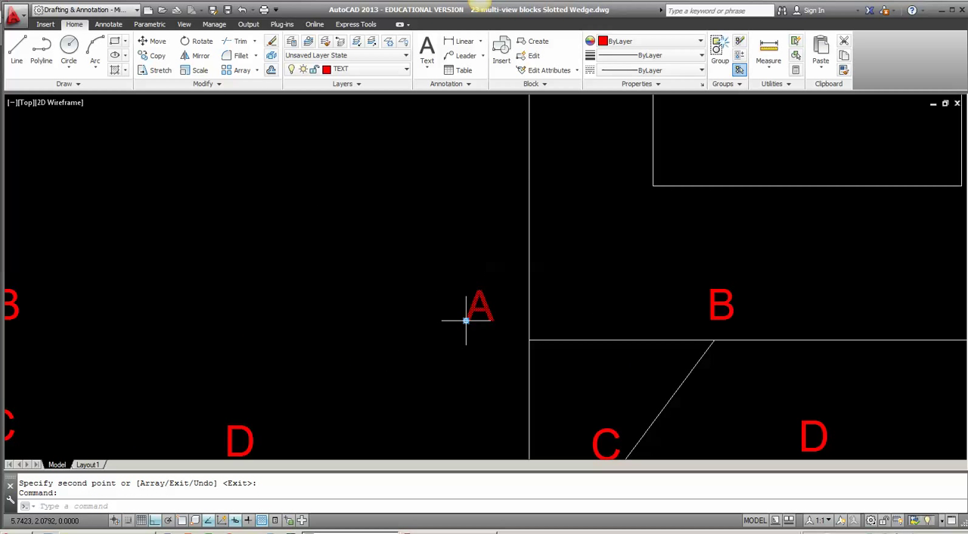
pyautogui.click(466, 321)
pyautogui.press('F8')
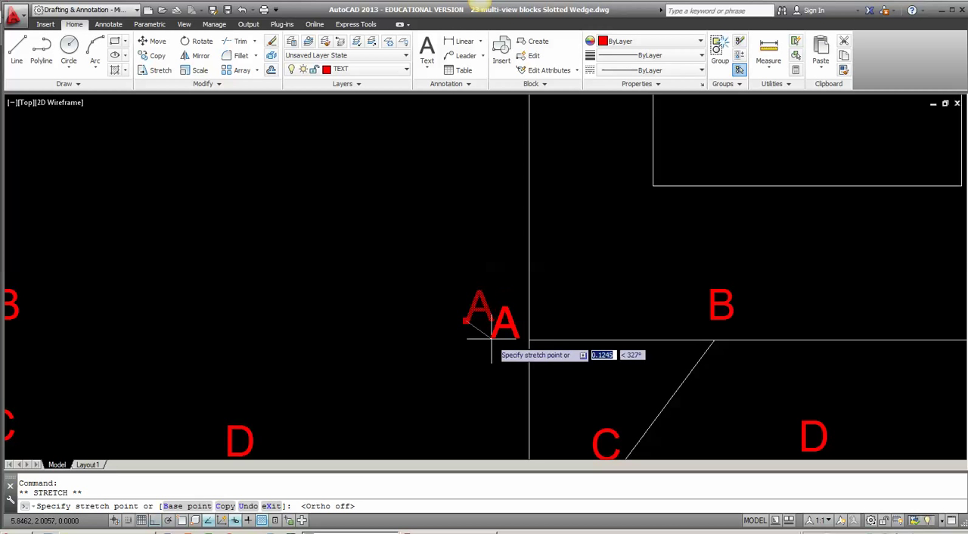
pyautogui.click(491, 335)
pyautogui.press('Escape')
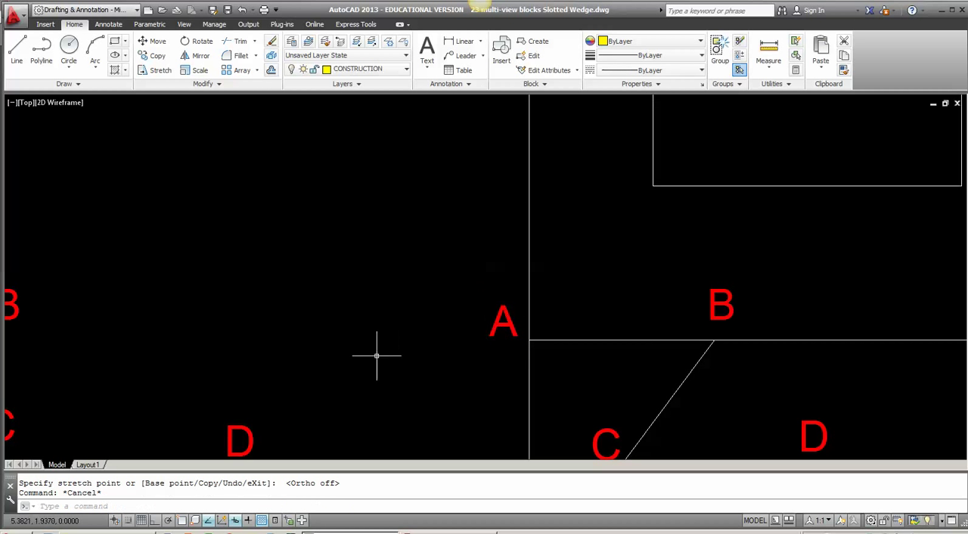
# Step: Switch from the model drawing to the Layout1 sheet
pyautogui.scroll(-4, 379, 356)
pyautogui.moveTo(372, 411); pyautogui.dragTo(371, 326, button='middle')
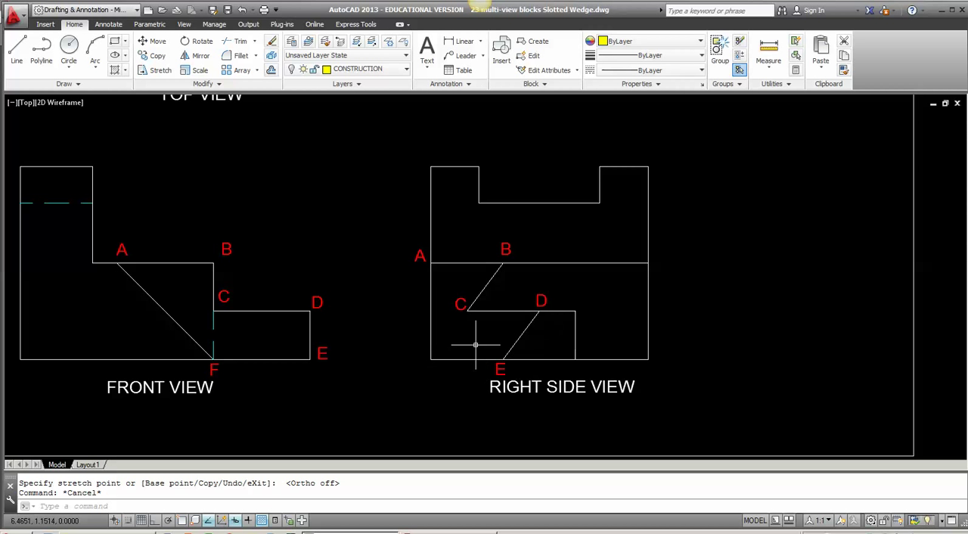
pyautogui.moveTo(281, 287); pyautogui.dragTo(395, 318, button='middle')
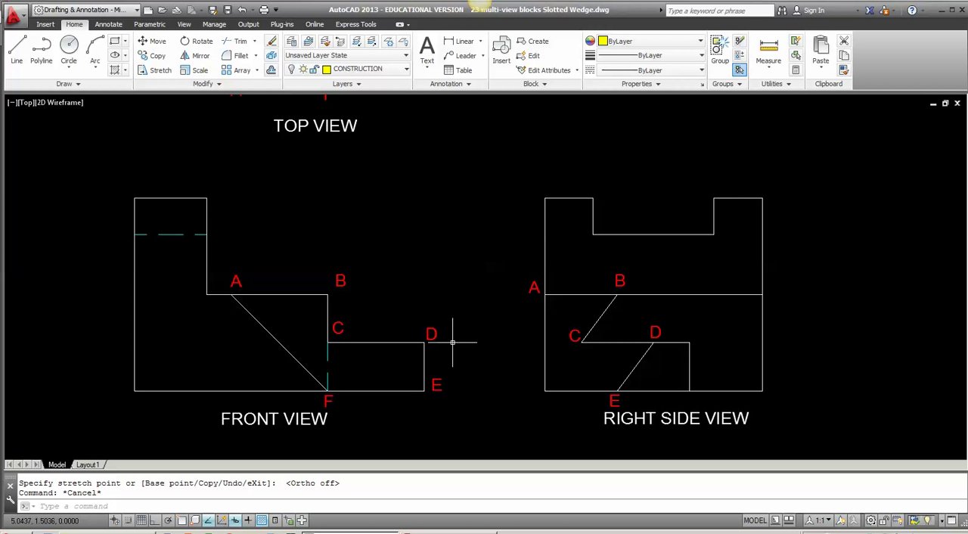
pyautogui.scroll(-2, 452, 343)
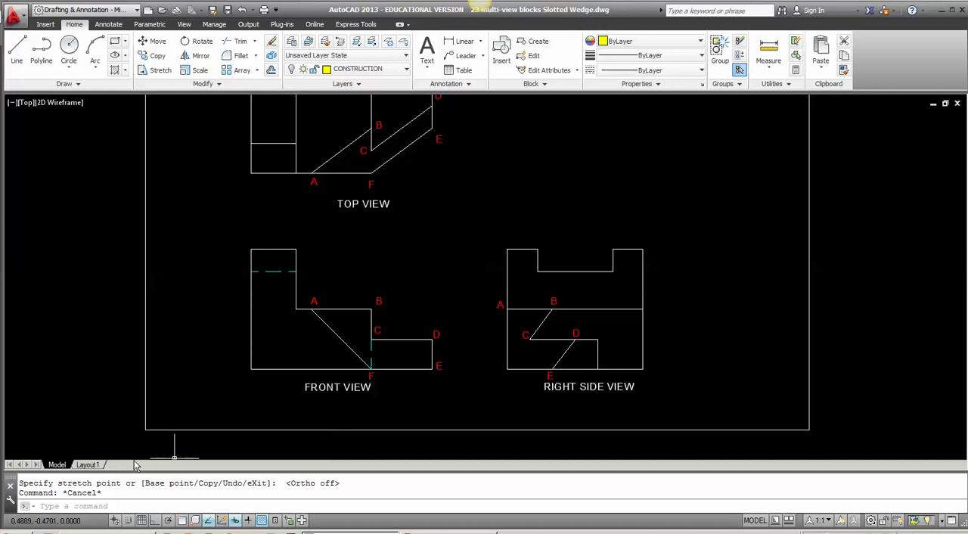
pyautogui.click(88, 464)
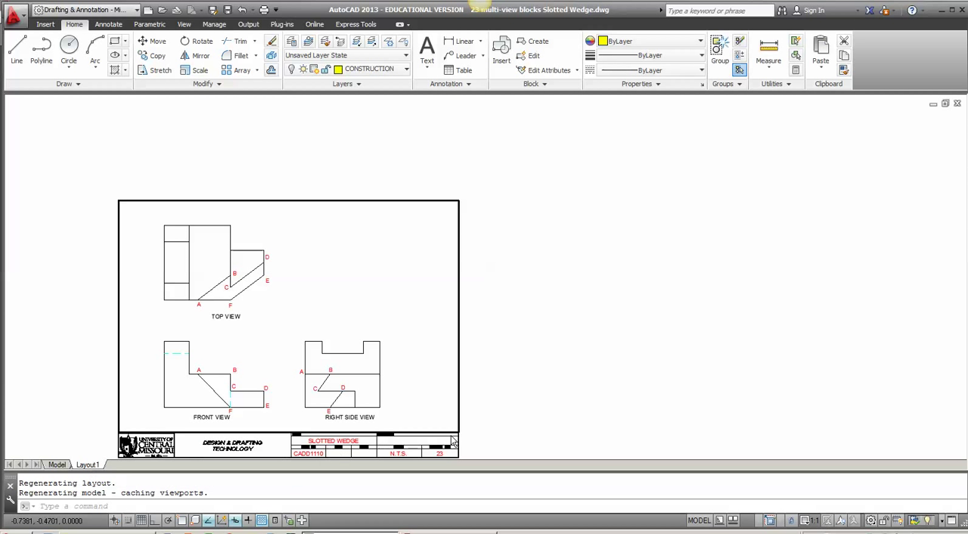
pyautogui.moveTo(478, 434); pyautogui.dragTo(538, 353, button='middle')
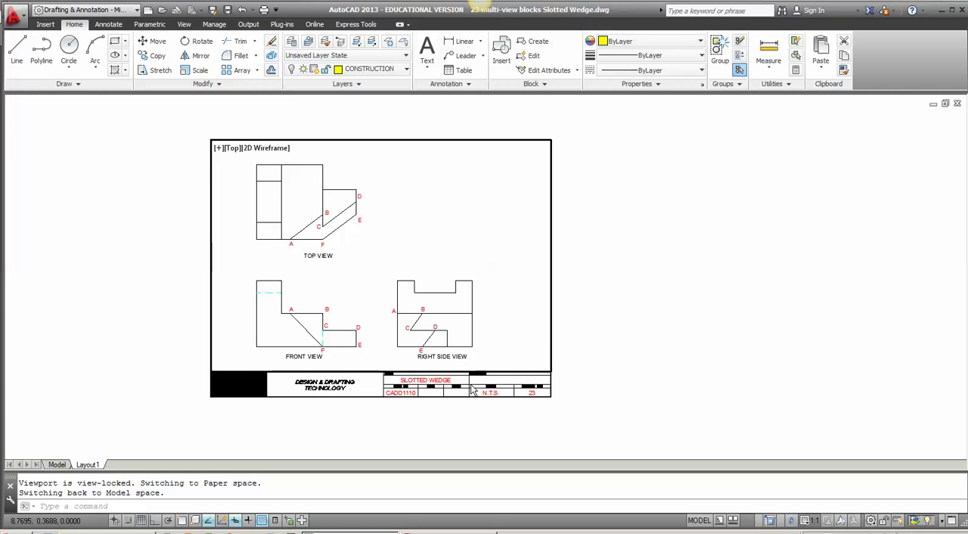
pyautogui.write('ATE')
pyautogui.press('Return')
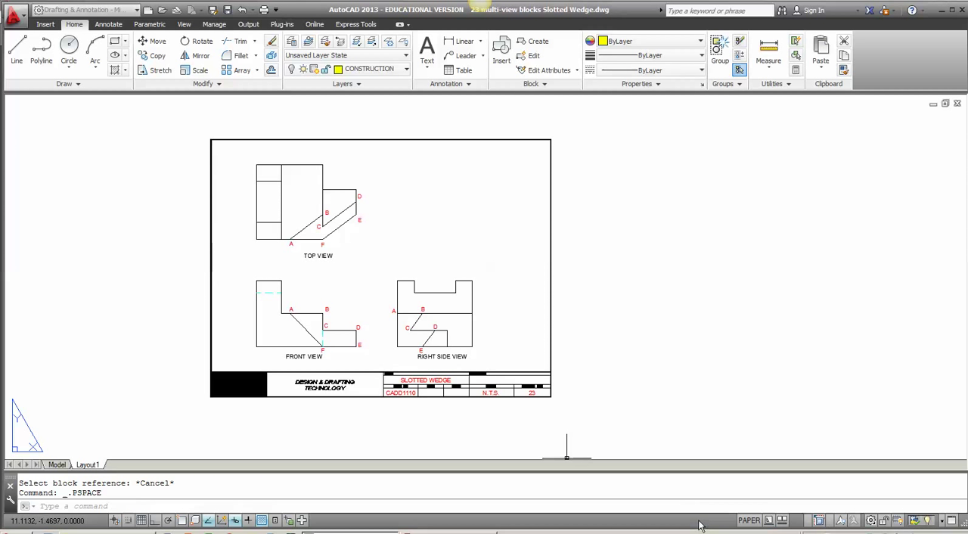
# Step: Switch the layout to paper space and set the title block's SCALE attribute to 1:1 with ATTEDIT
pyautogui.click(699, 522)
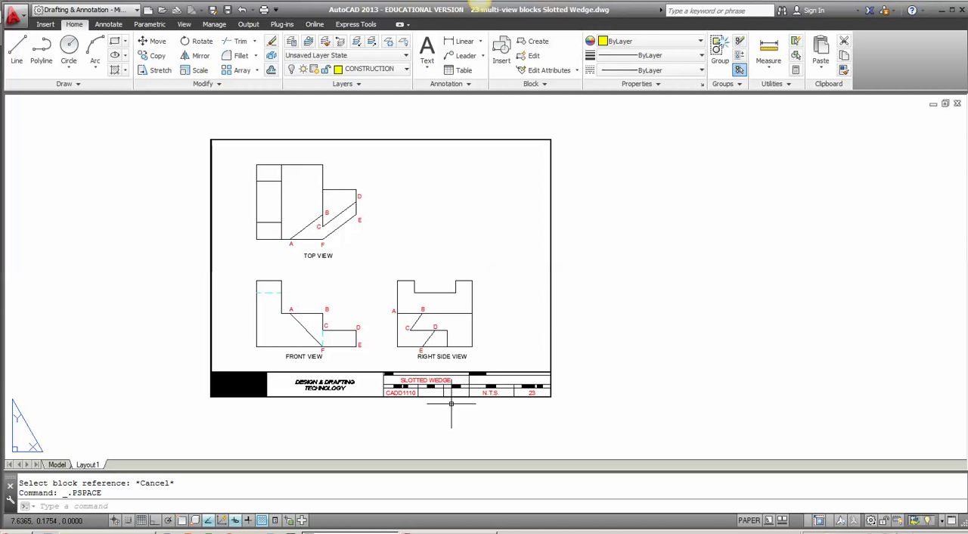
pyautogui.click(127, 506)
pyautogui.write('A')
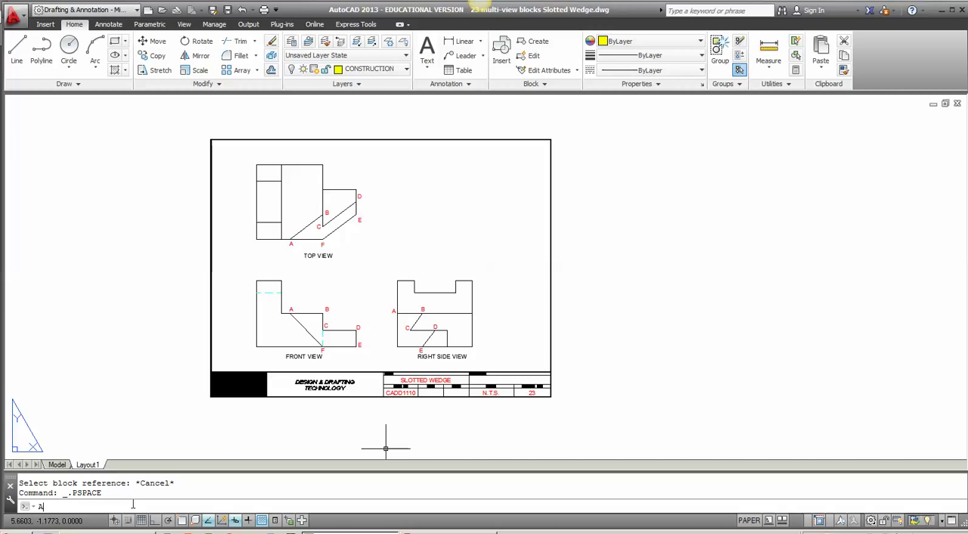
pyautogui.write('TE')
pyautogui.press('Return')
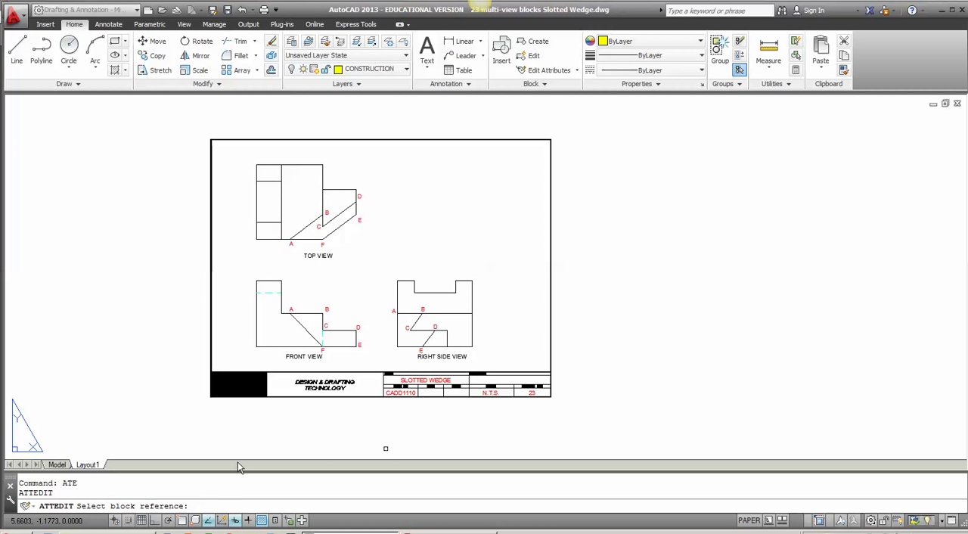
pyautogui.click(385, 390)
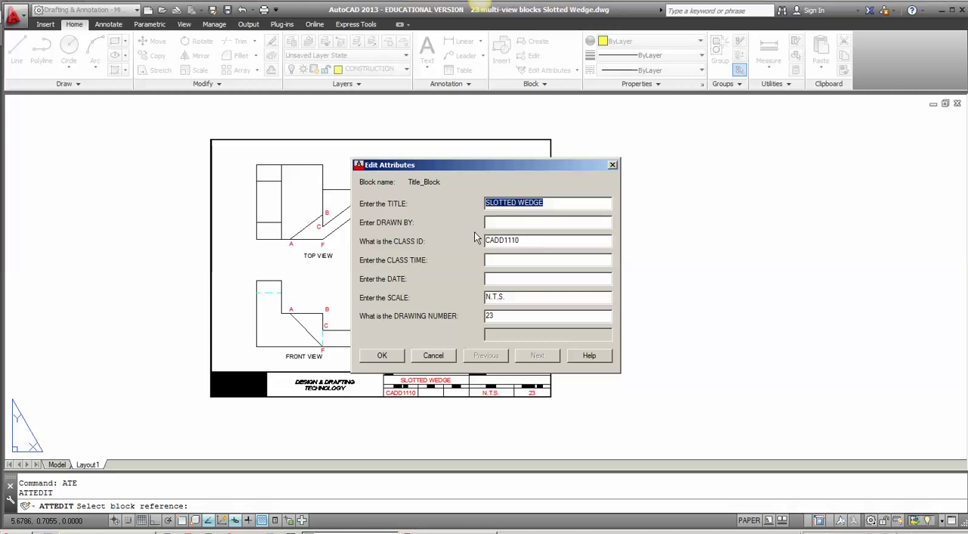
pyautogui.click(513, 299)
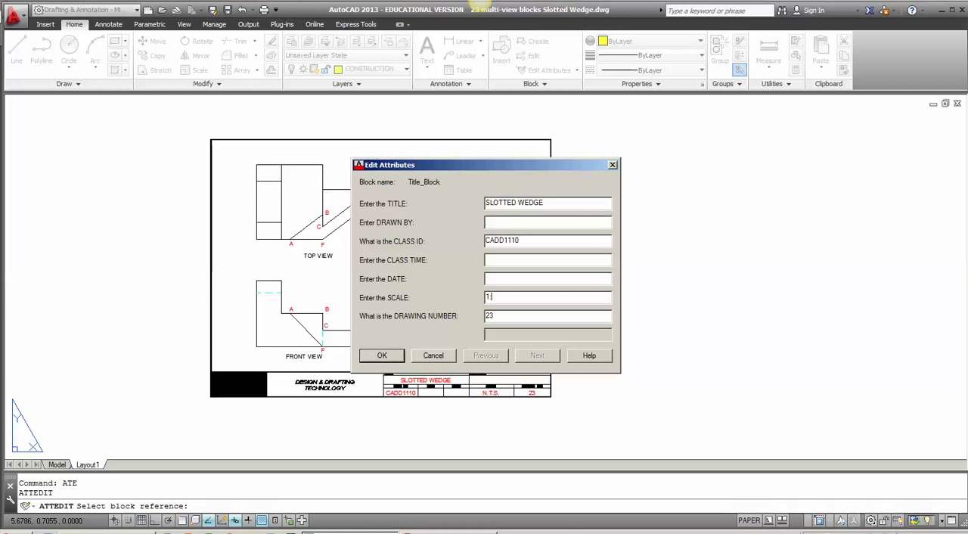
pyautogui.click(382, 356)
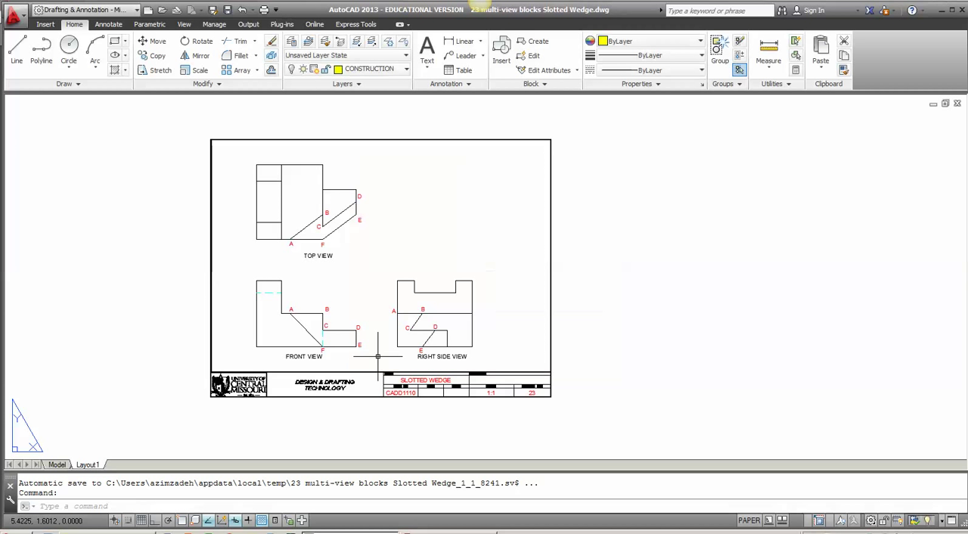
pyautogui.middleClick(563, 348)
pyautogui.middleClick(563, 347)
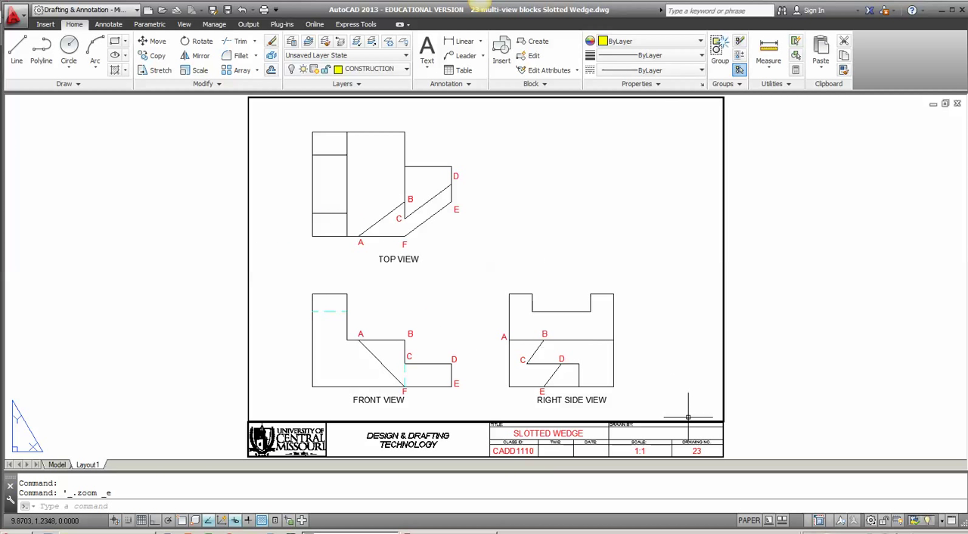
pyautogui.scroll(-2, 720, 277)
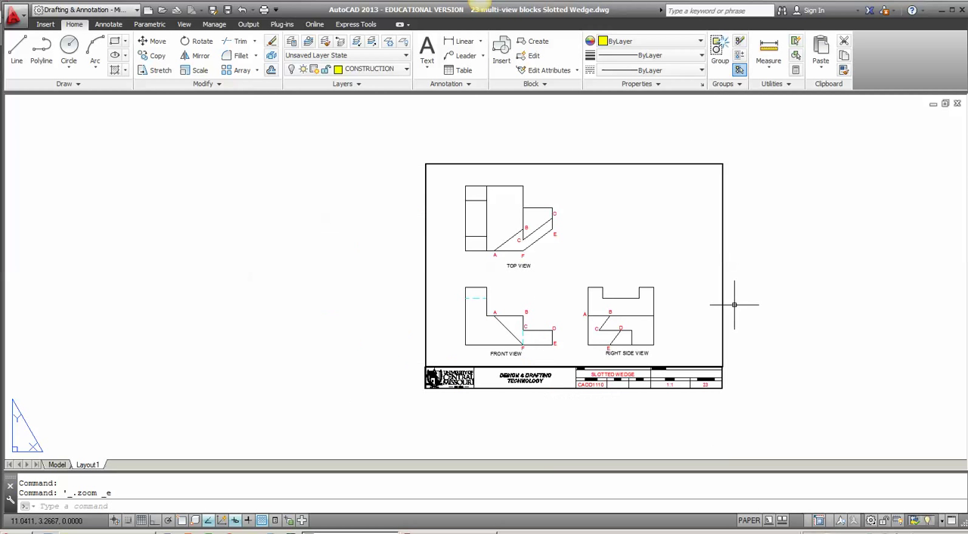
pyautogui.moveTo(759, 299); pyautogui.dragTo(683, 306, button='middle')
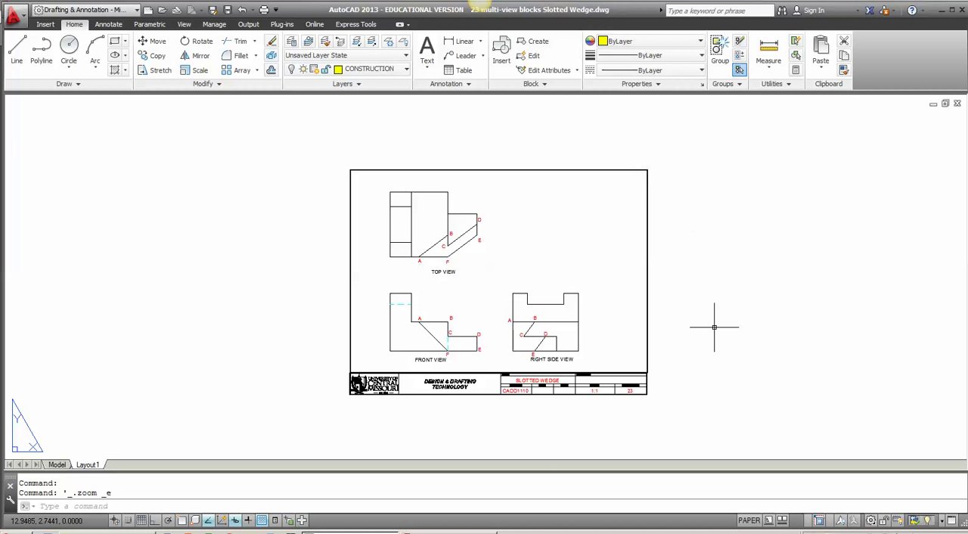
# Step: Fit the whole Layout1 sheet in the view and make layer 0 the current layer
pyautogui.moveTo(718, 326); pyautogui.dragTo(681, 337, button='middle')
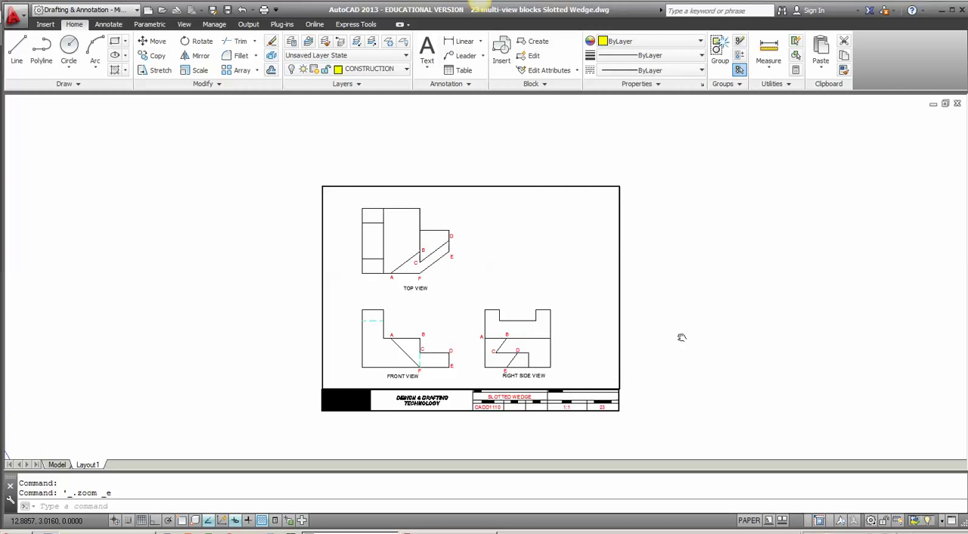
pyautogui.middleClick(742, 312)
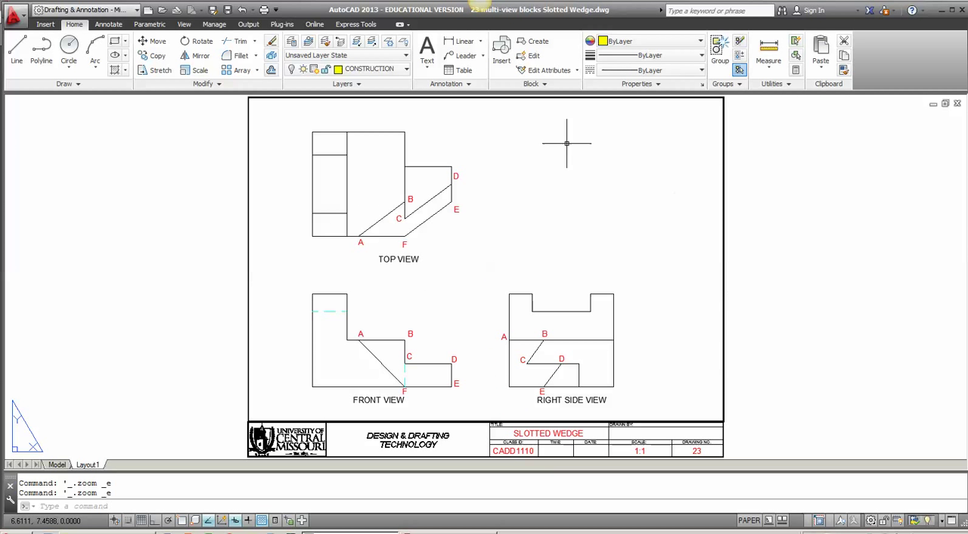
pyautogui.click(400, 70)
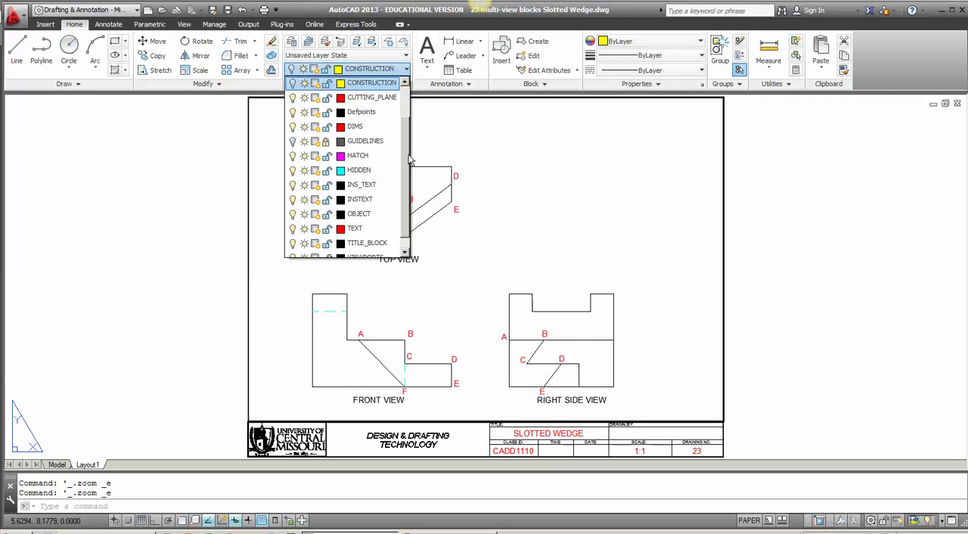
pyautogui.scroll(1, 410, 162)
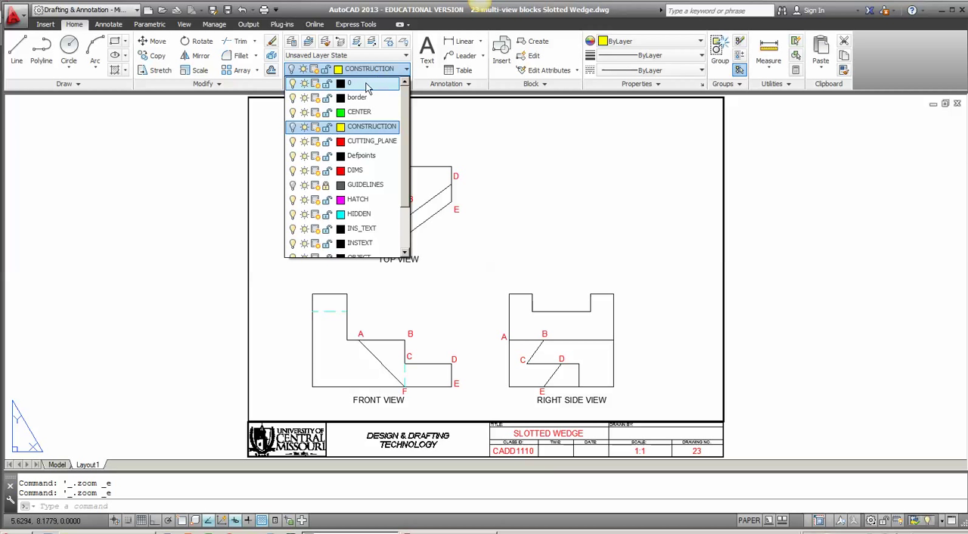
pyautogui.click(366, 85)
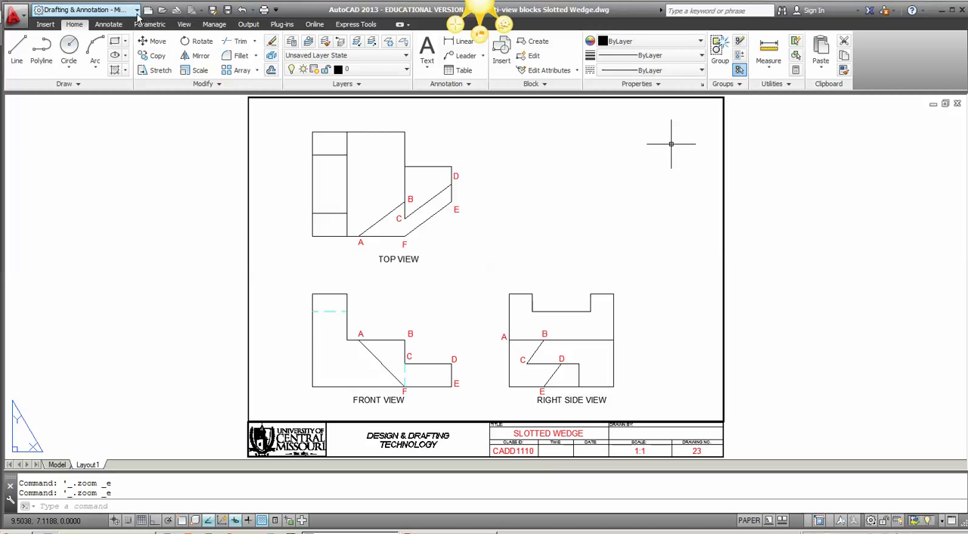
# Step: Check the drawing's file name and folder in the Save Drawing As dialog, and close it without saving
pyautogui.click(214, 10)
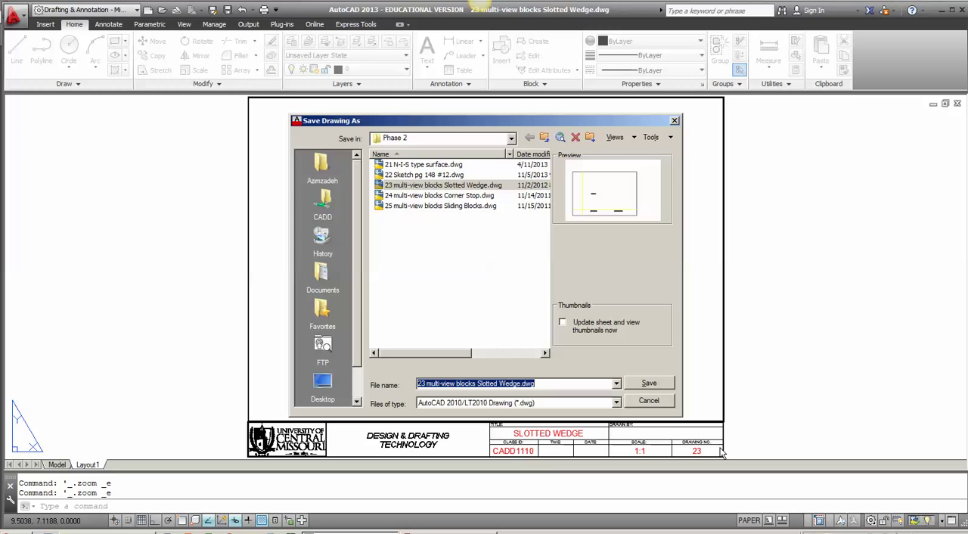
pyautogui.click(646, 401)
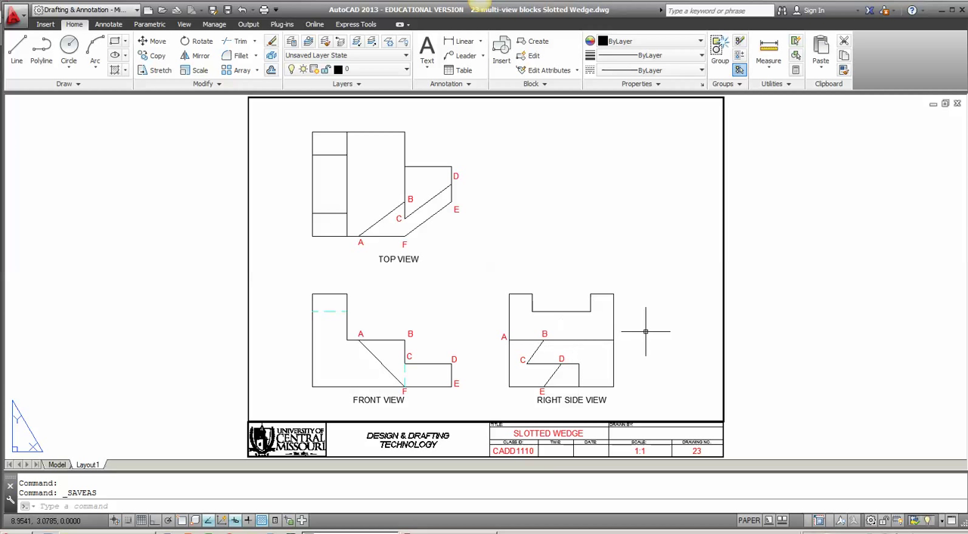